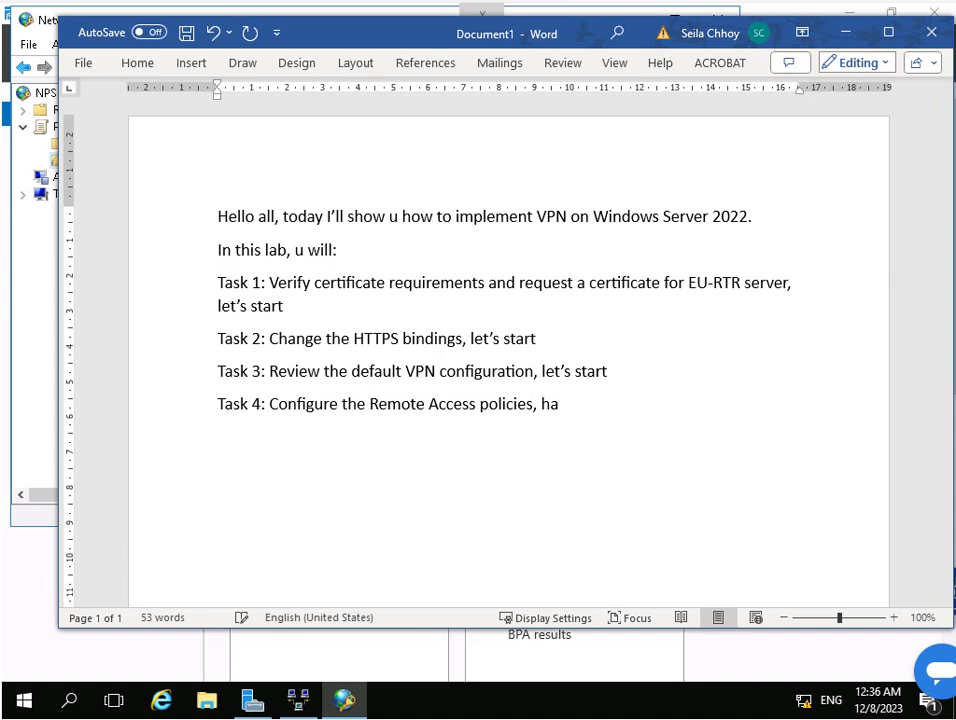
Mark Task 4 'has been done', add 'Task 5: Remove the client computer from the domain, let's start', then minimize Word.
text(one)
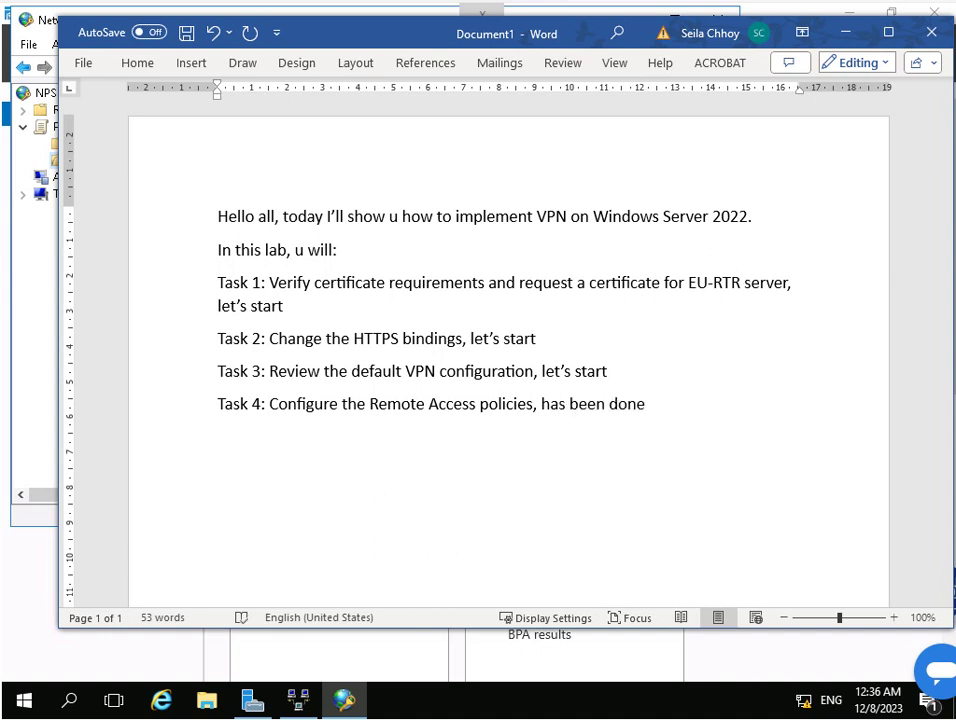
key(Return)
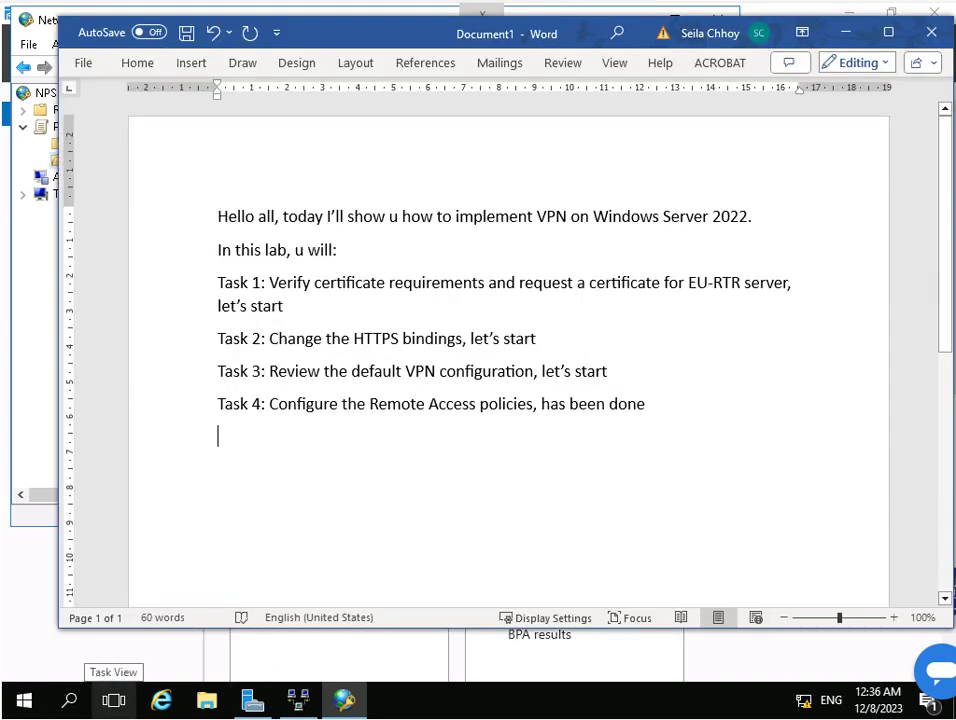
text(Task 5:)
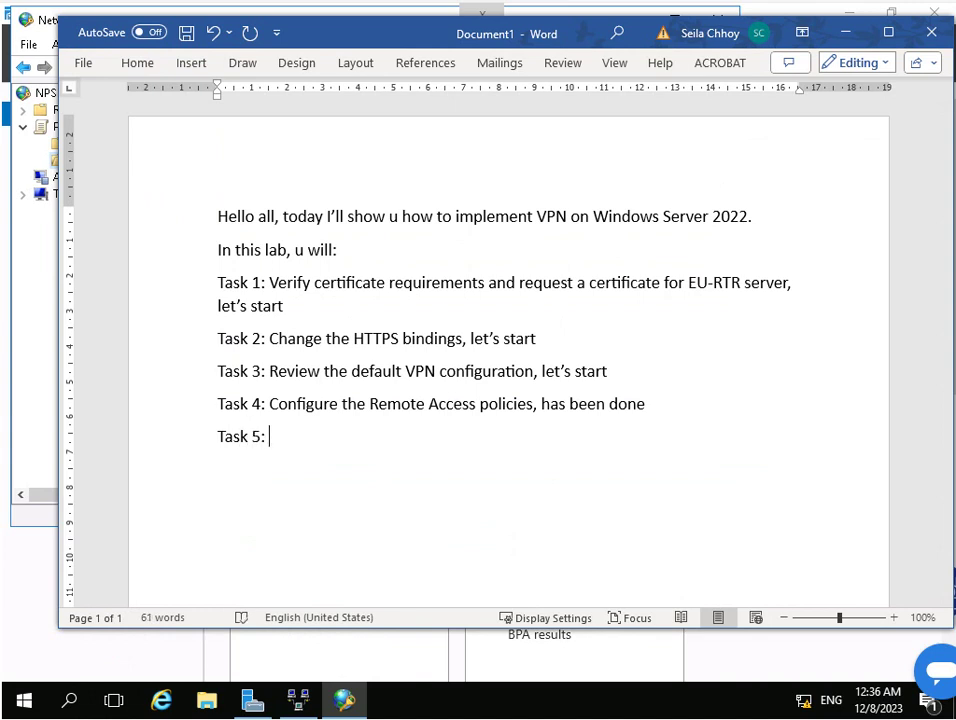
text(Remove the cl)
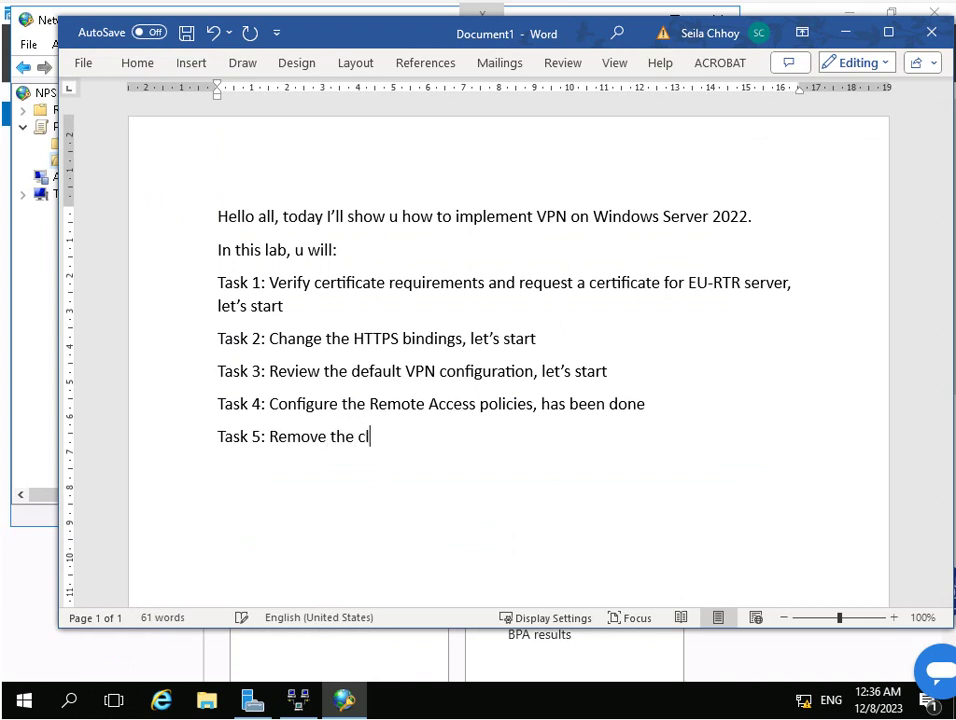
text(ient computer )
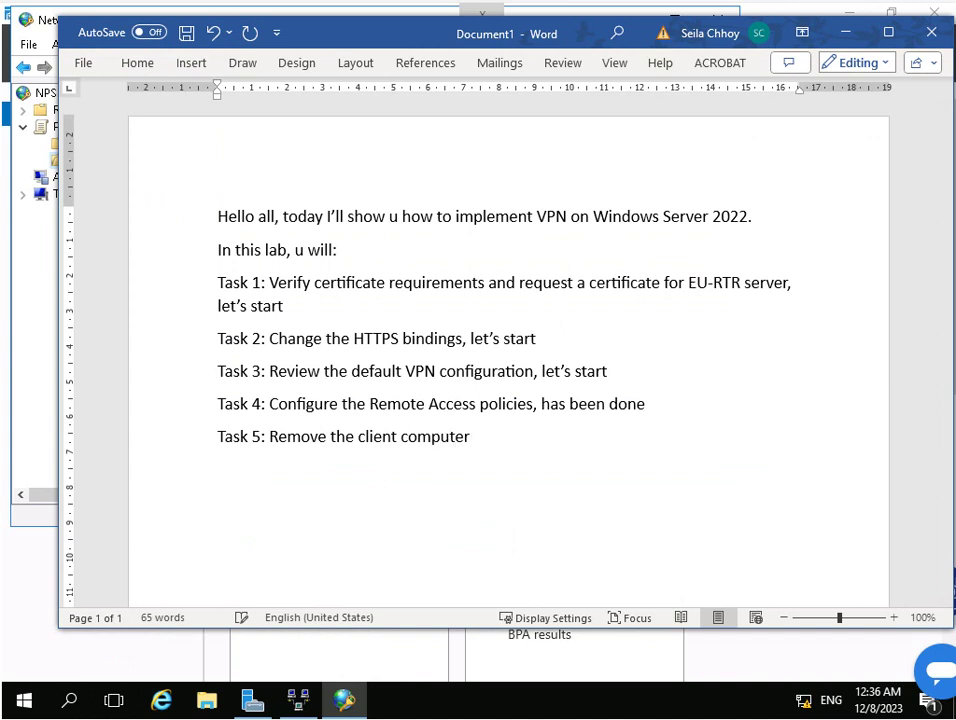
text(from the domain,)
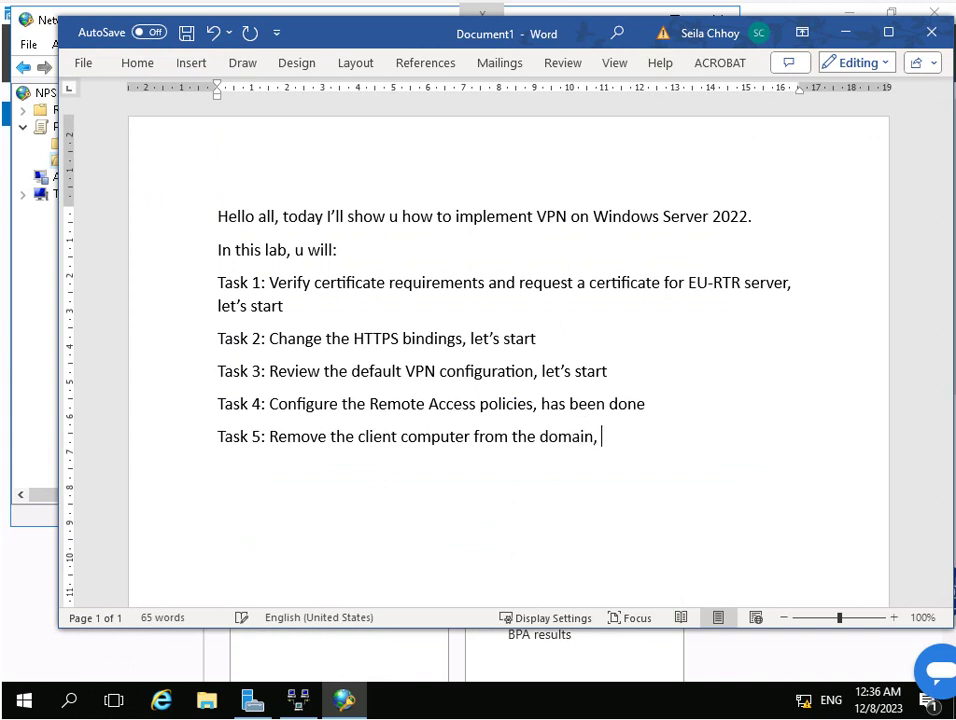
text( let's )
text(start)
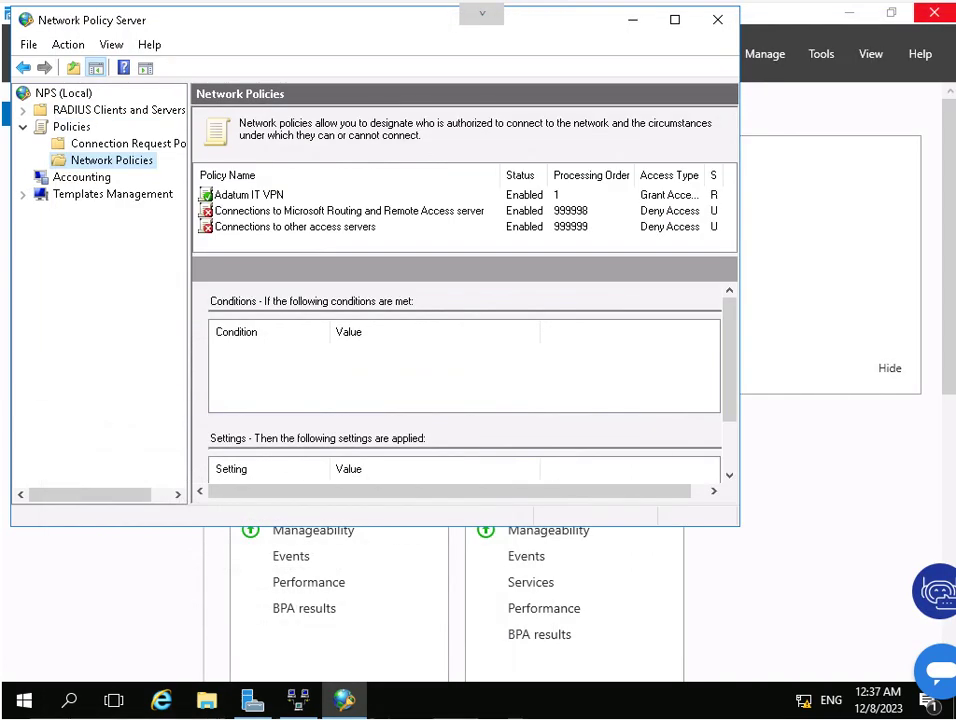
click(843, 32)
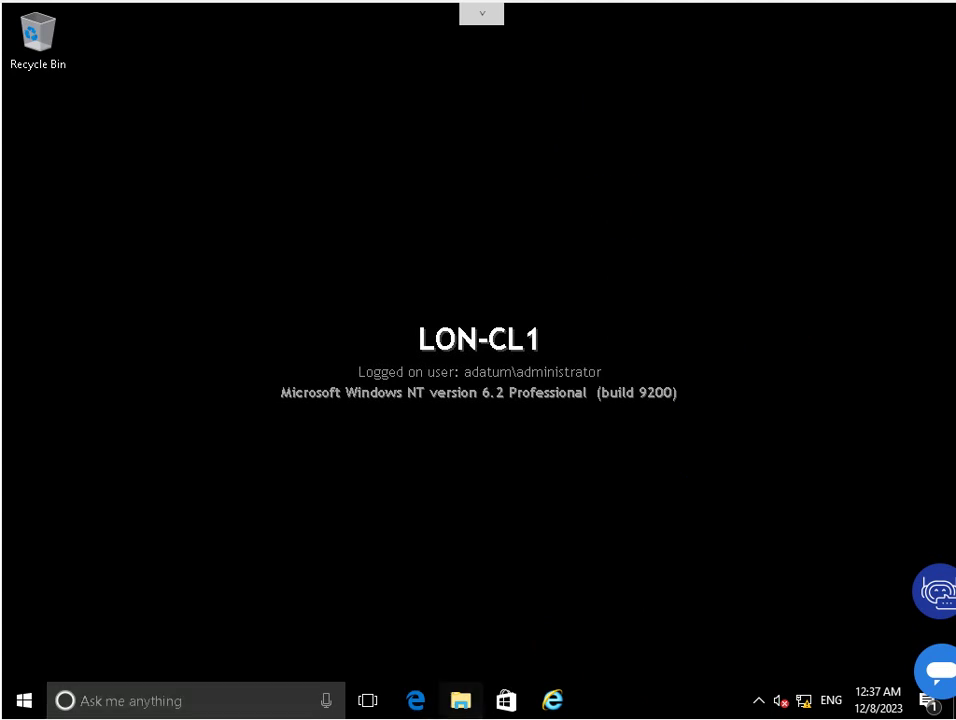
Open the computer name and domain membership settings from This PC's properties.
click(460, 700)
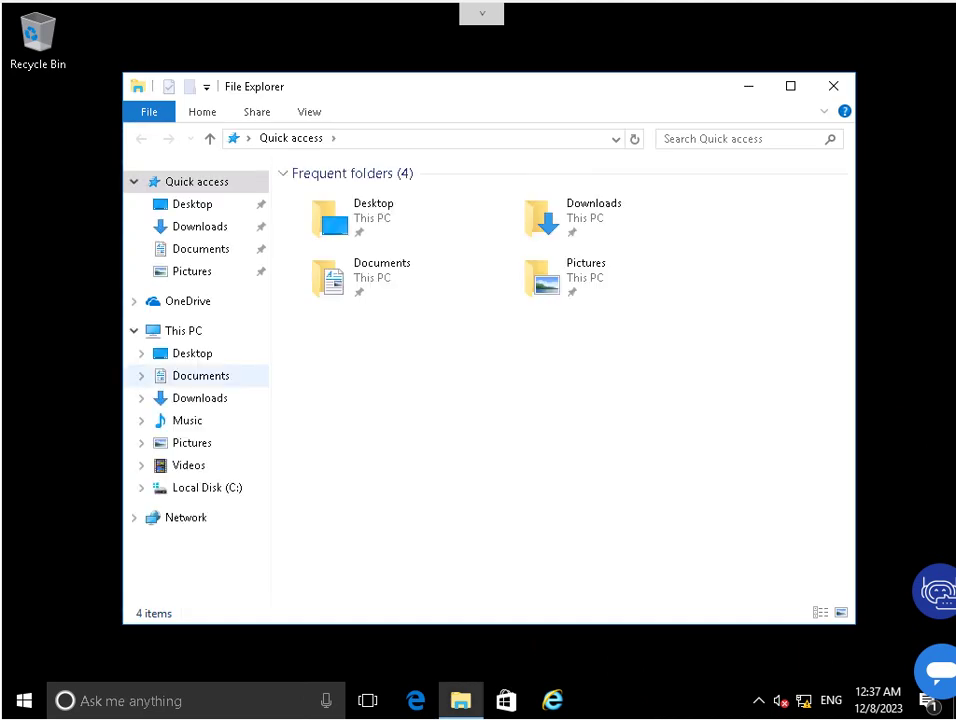
click(185, 330)
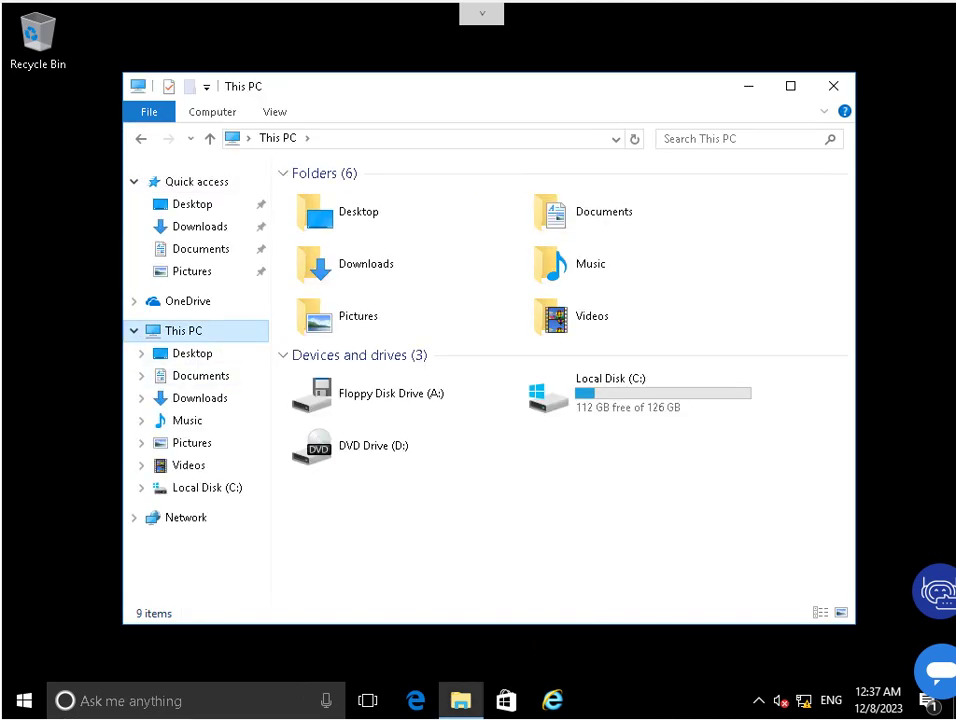
right_click(189, 327)
click(247, 571)
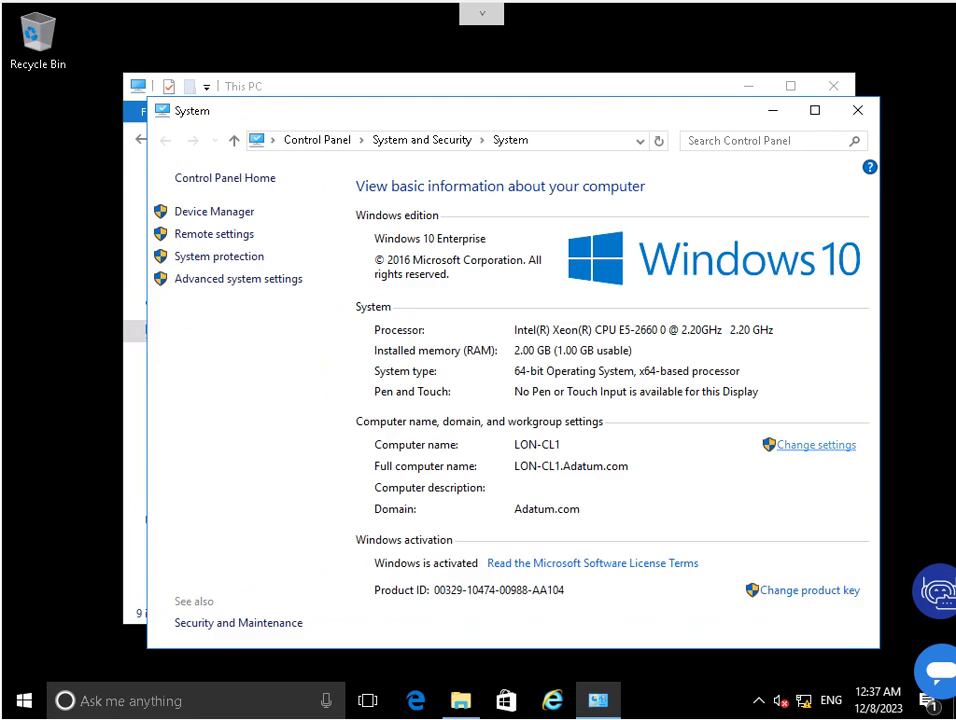
click(816, 445)
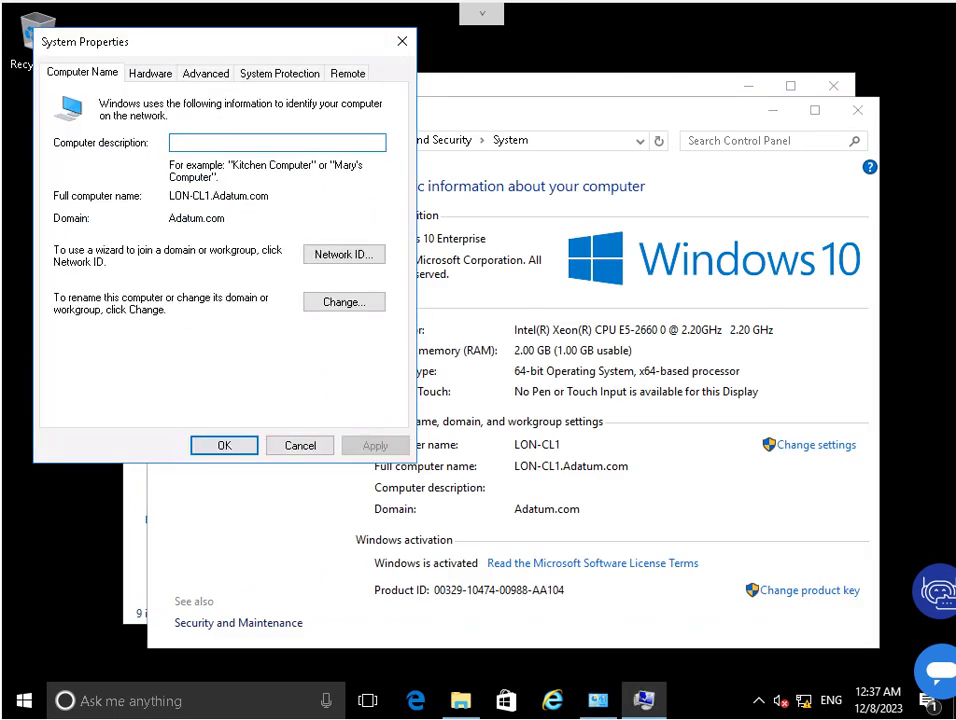
click(343, 301)
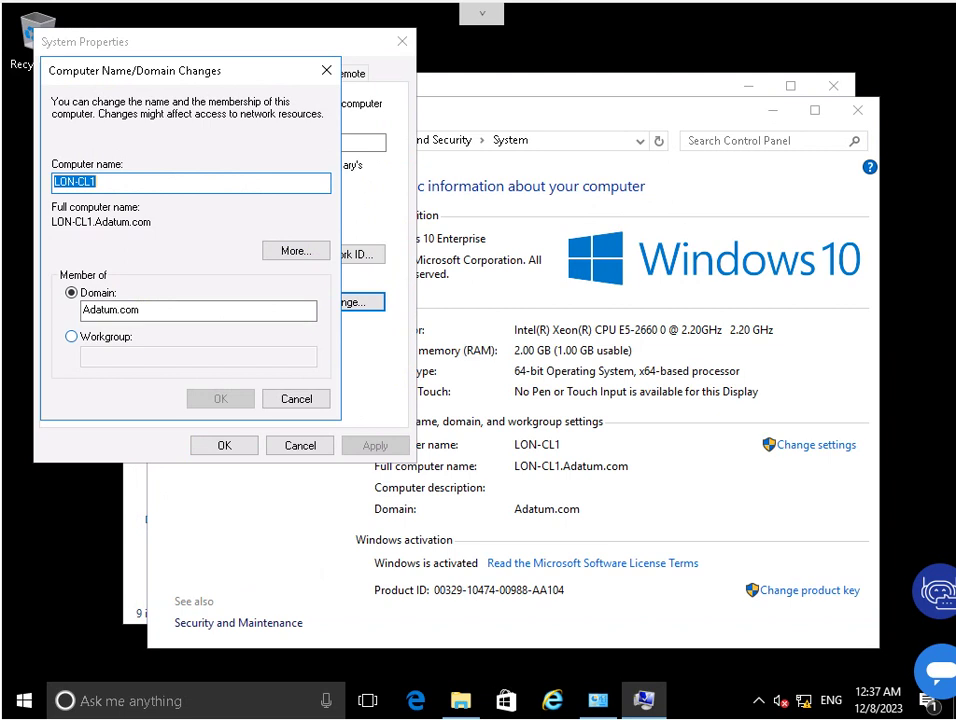
Switch LON-CL1 from the domain to workgroup WORKGROUP and accept the prompts to restart.
click(71, 336)
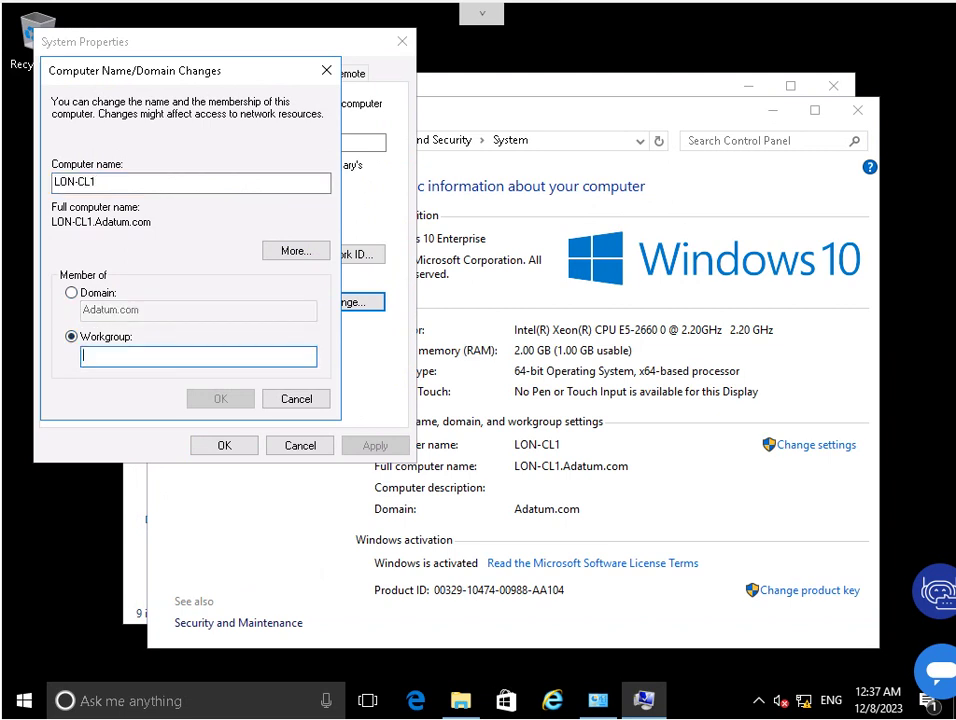
text(WO)
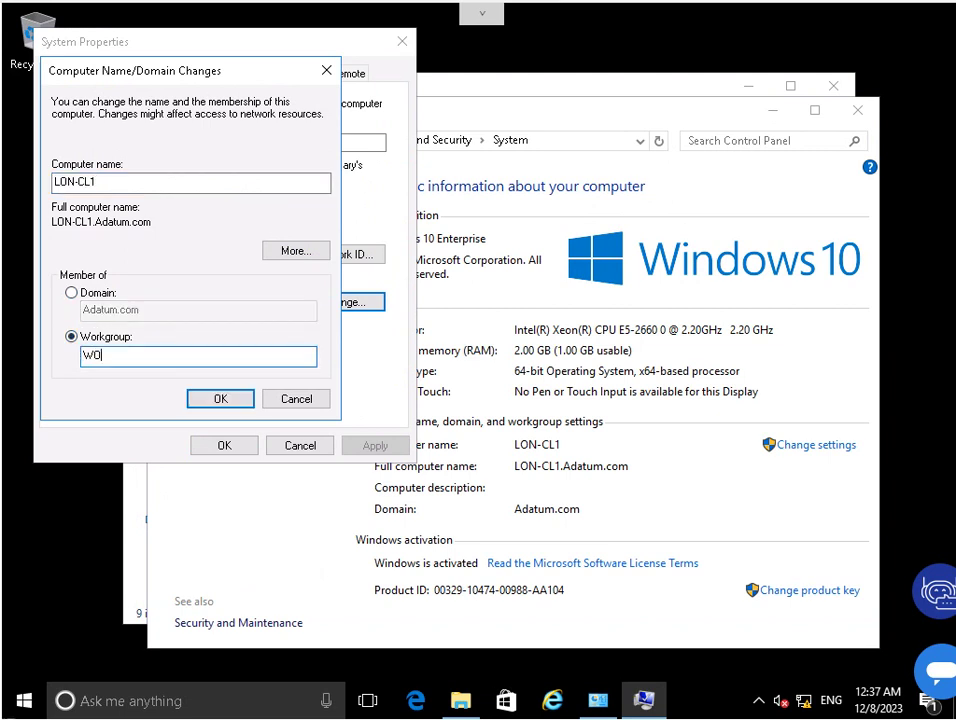
text(U)
key(BackSpace)
text(RKGROUP)
key(Return)
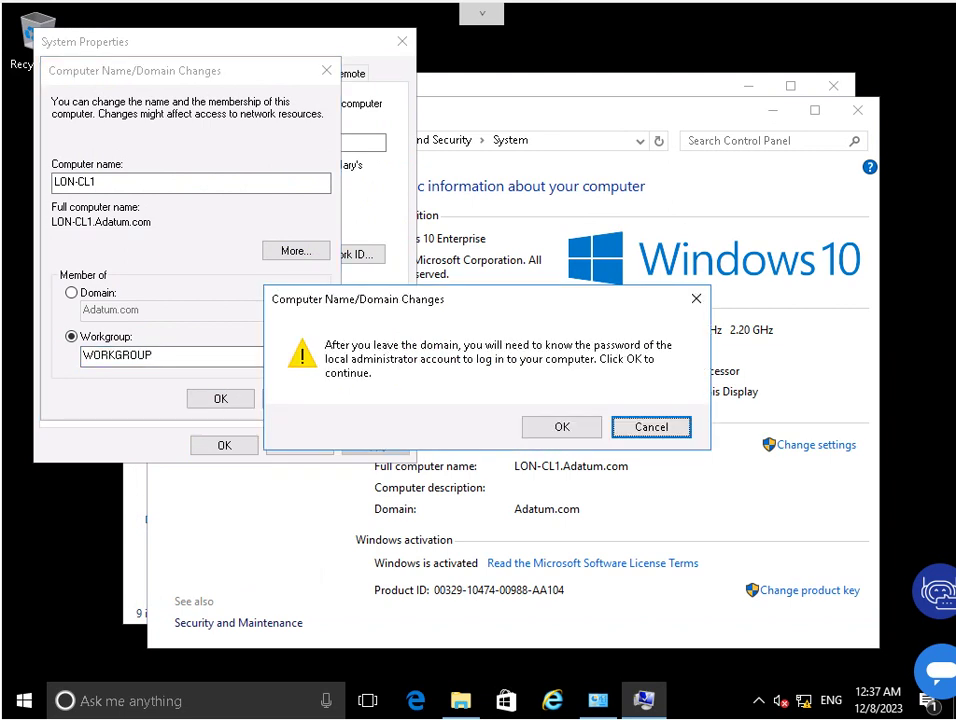
key(Escape)
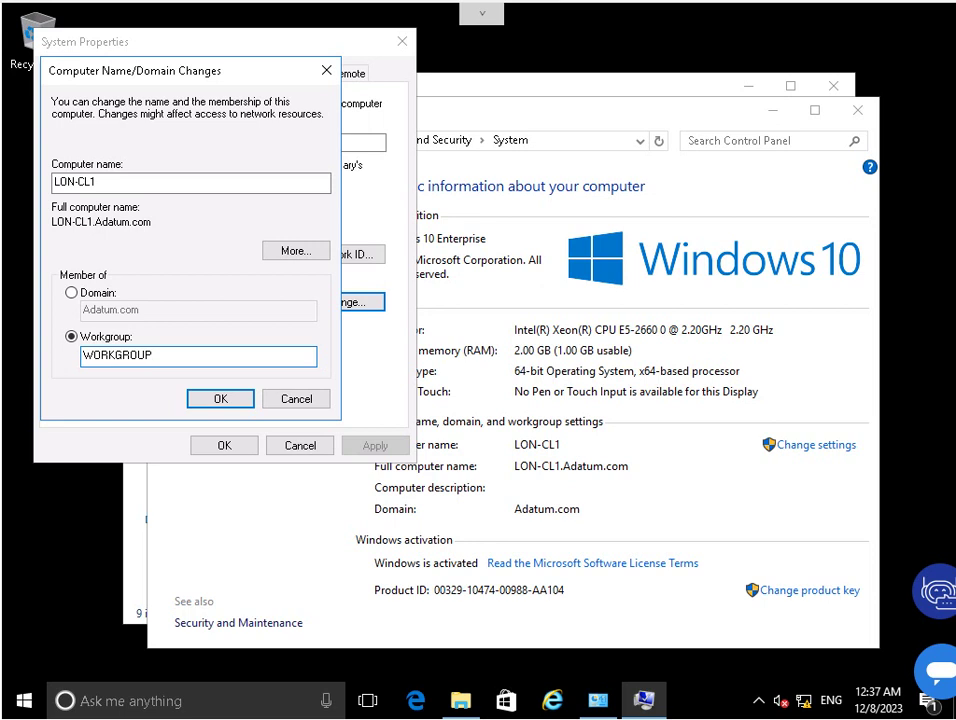
key(Return)
key(Return)
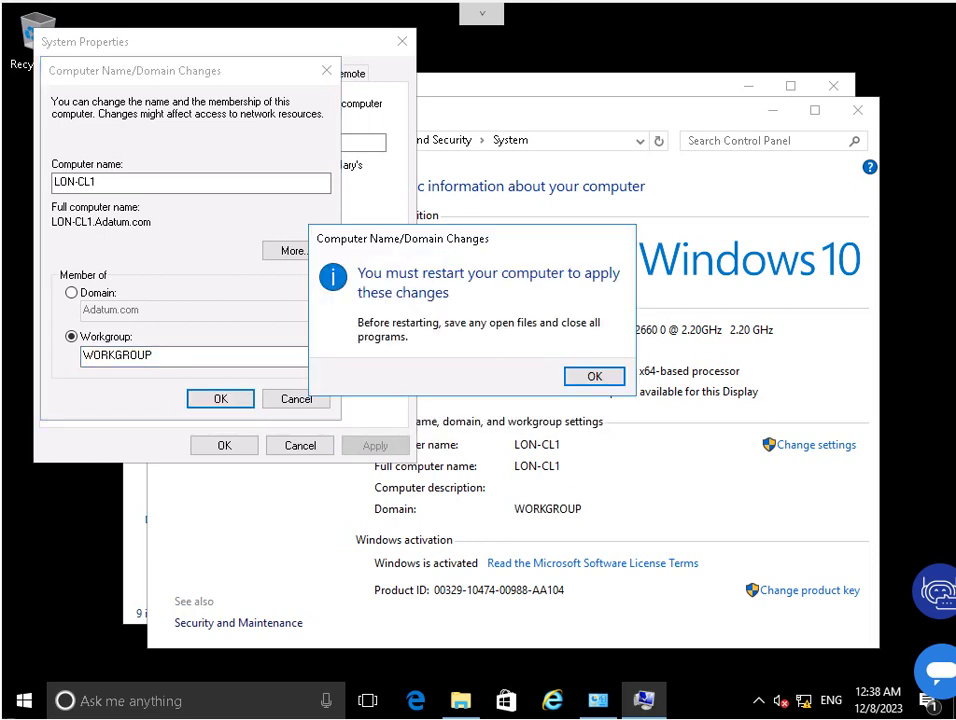
key(Return)
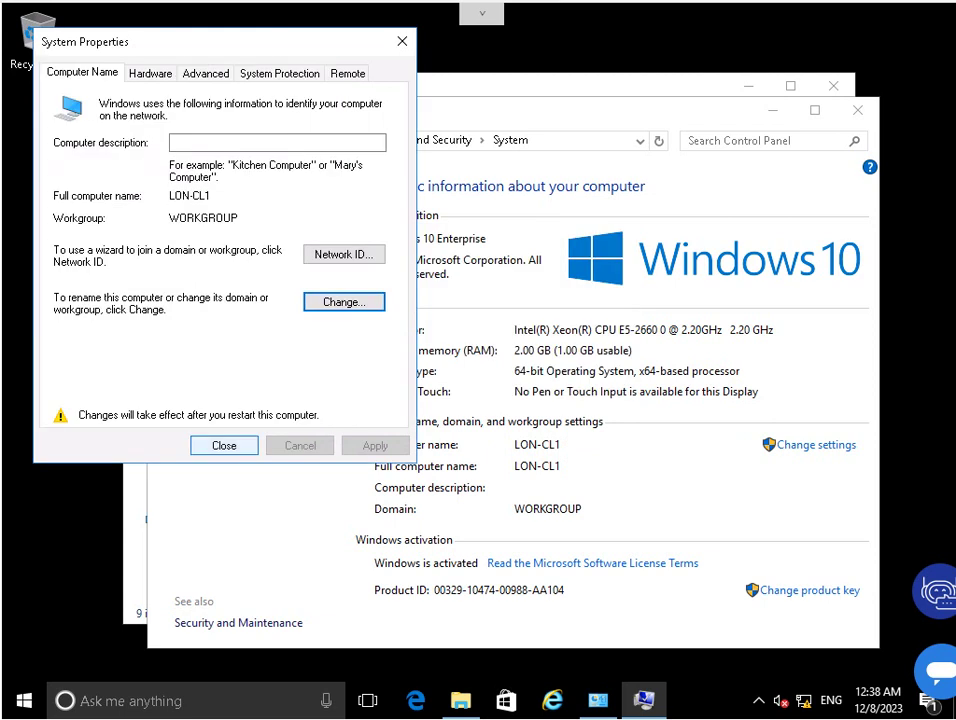
key(Return)
key(Return)
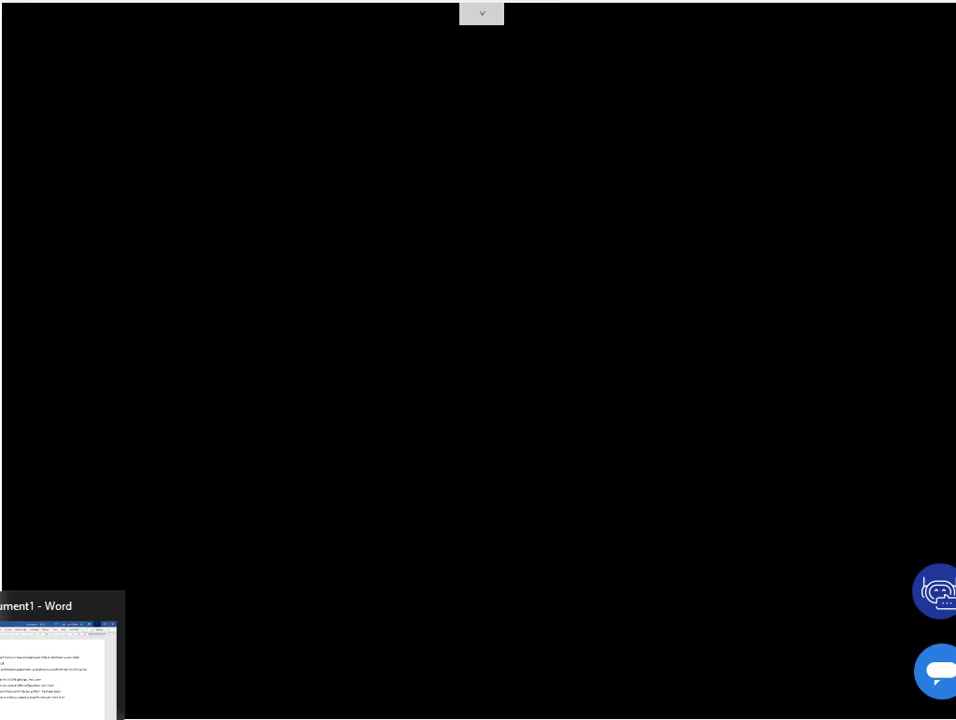
Add the line 'Task 6: Move LON-CL1 to the Internet, let's start' to the Word notes.
click(60, 660)
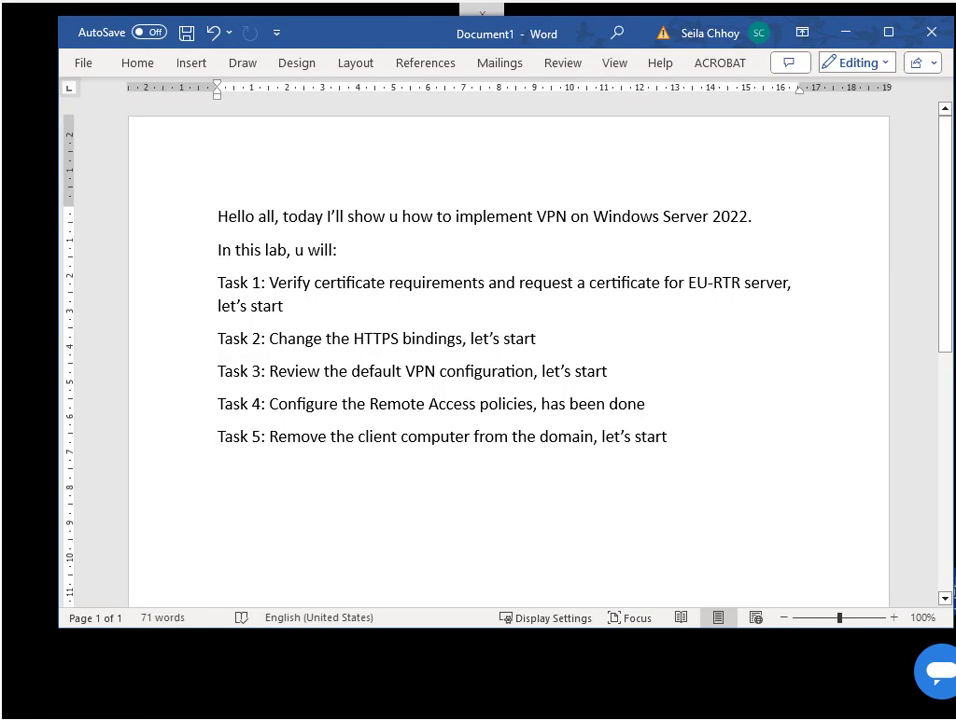
text(Task )
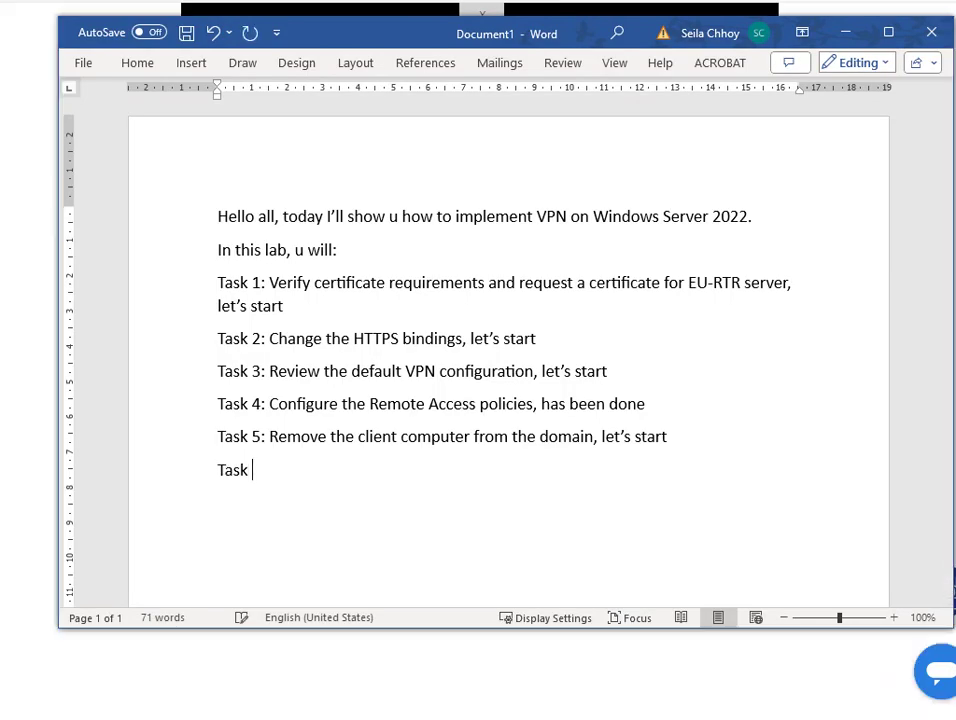
text(6: )
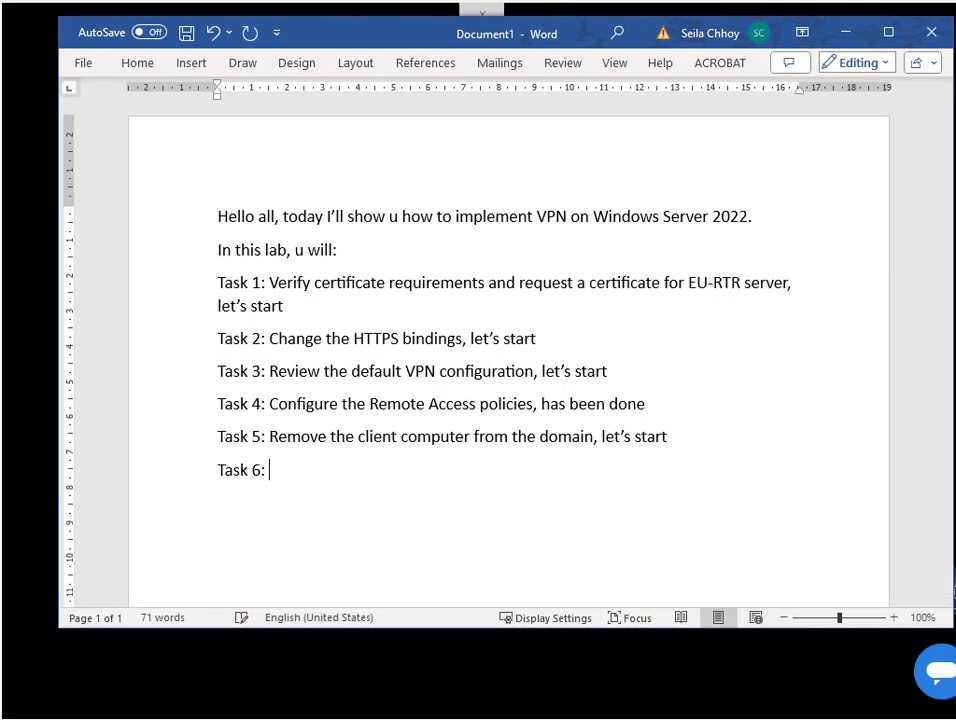
text(Move LO)
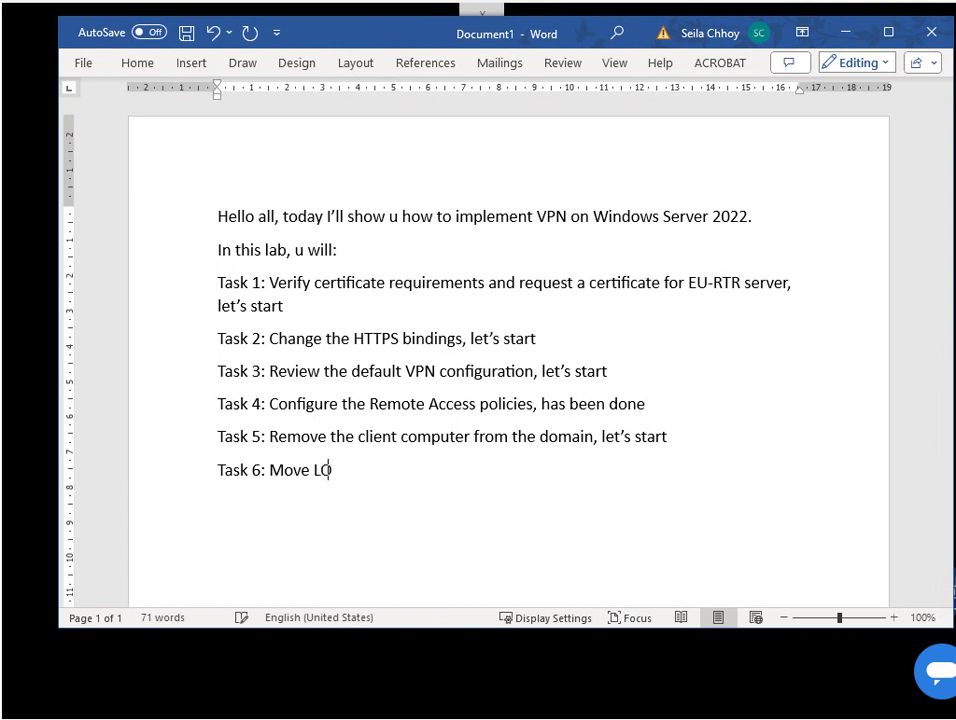
text(N-CL1 to the )
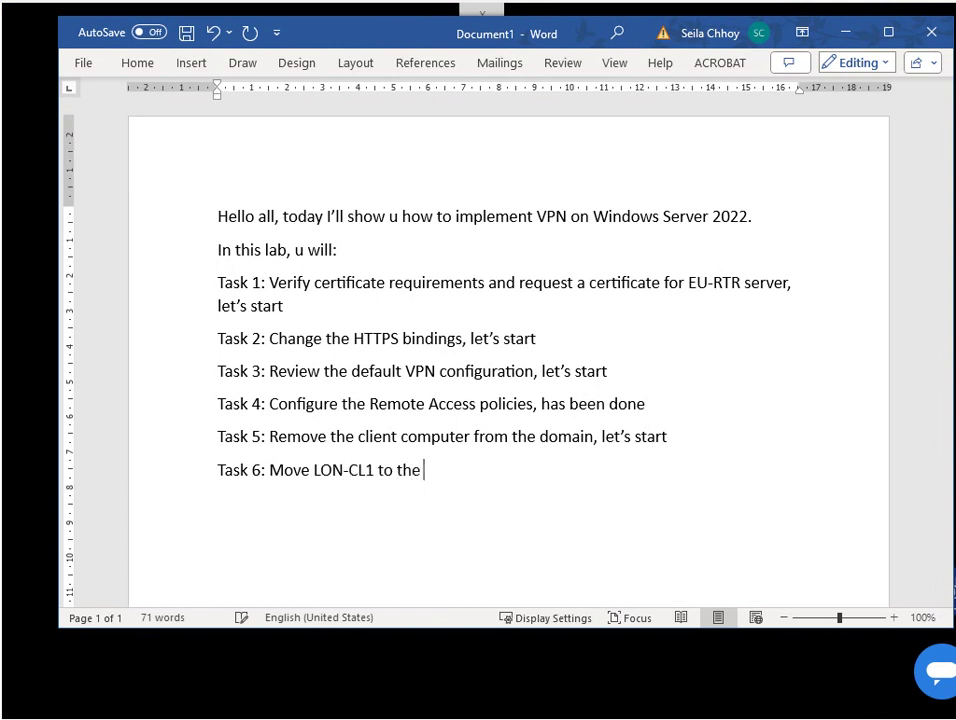
text(Internet, let's sta)
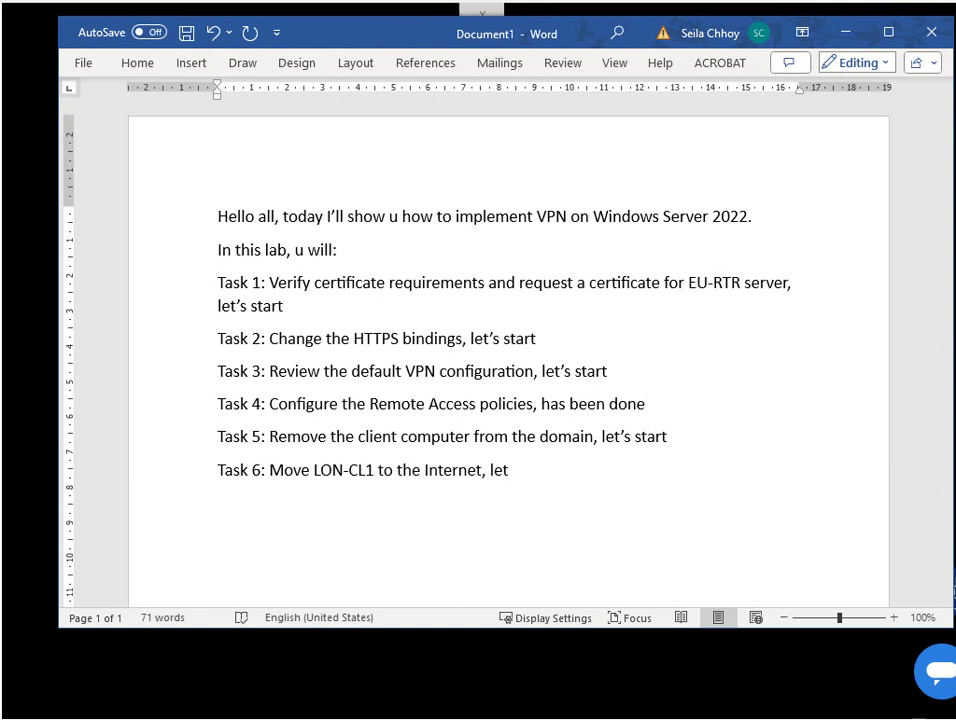
text(rt)
key(Return)
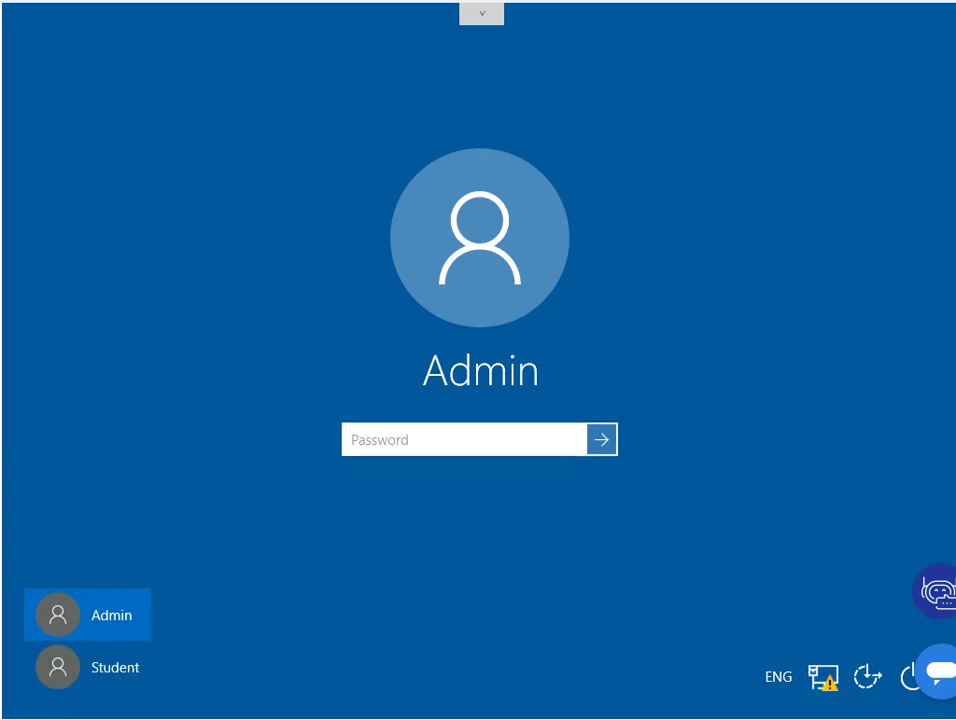
Sign back in and open the network adapter list from the Network and Sharing Center.
text(•••••)
key(Return)
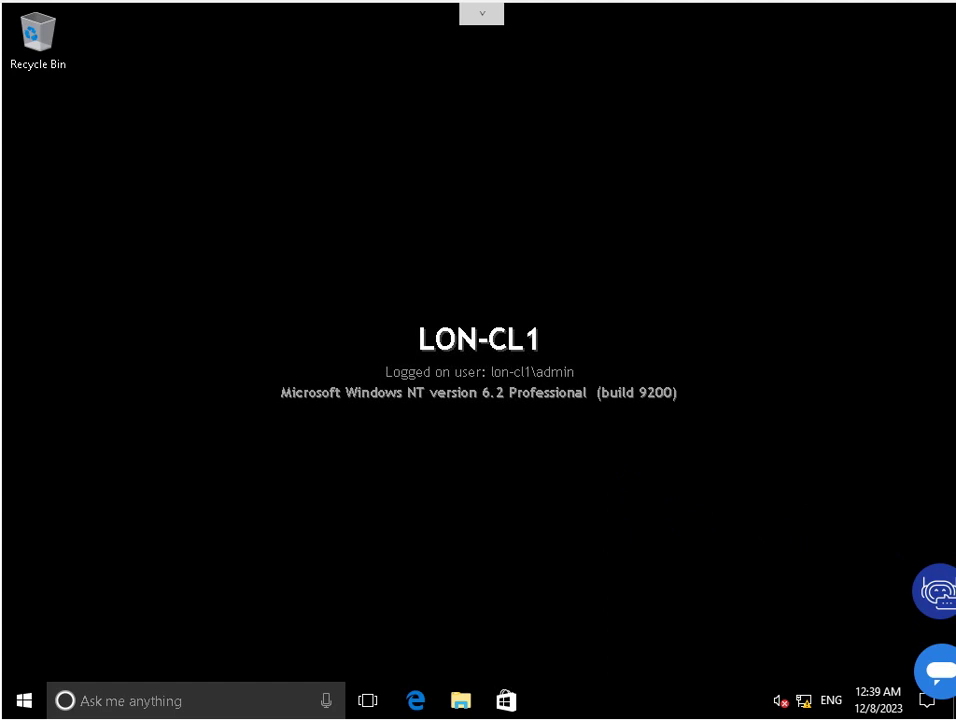
right_click(803, 700)
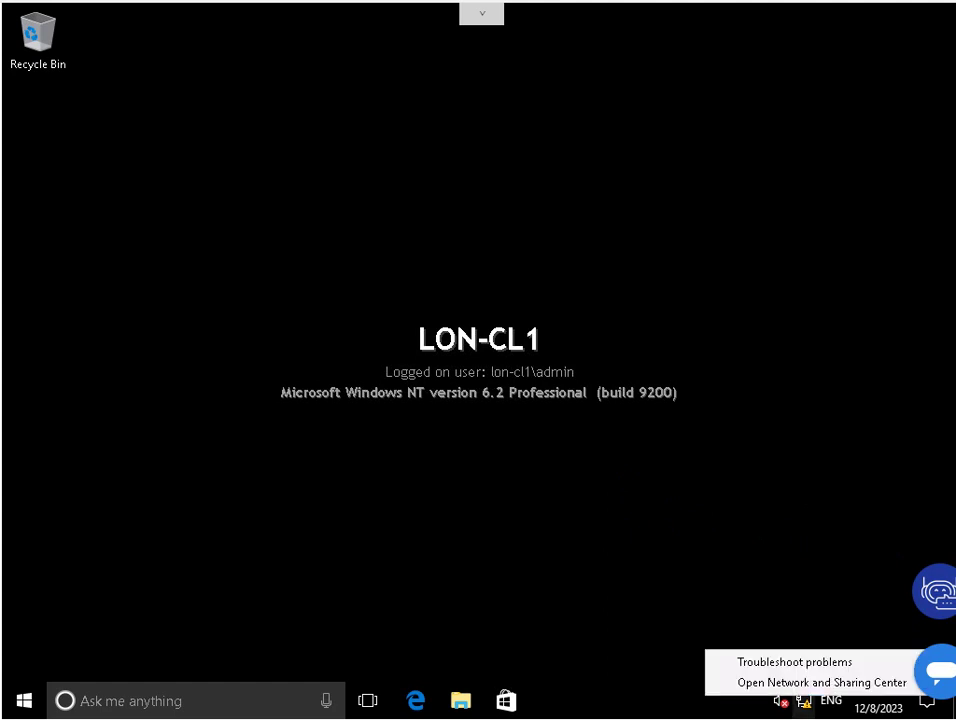
click(822, 682)
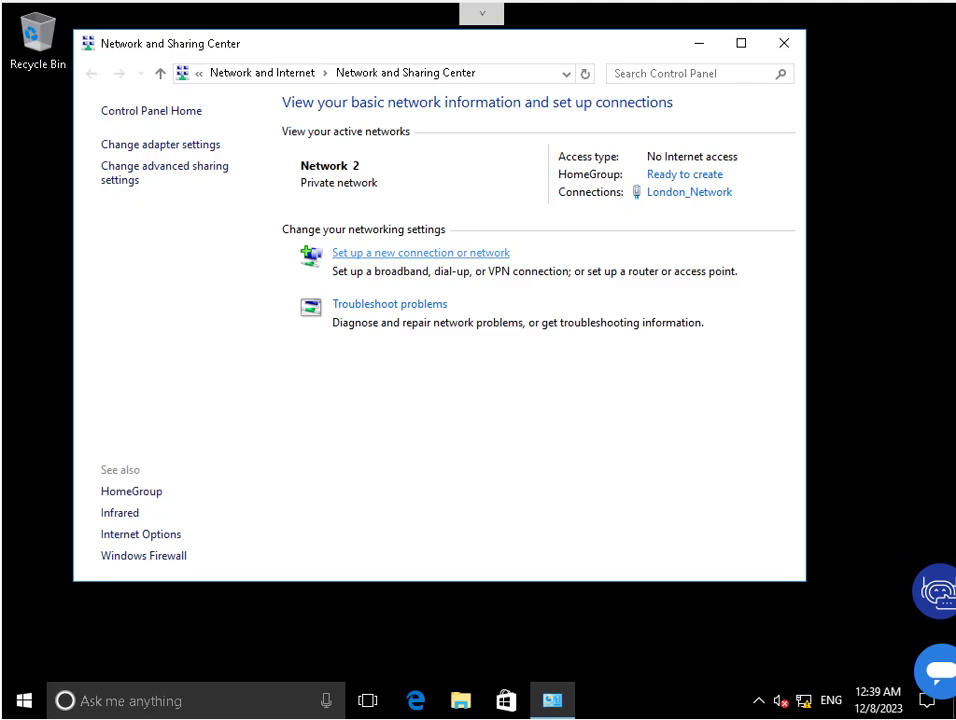
click(160, 144)
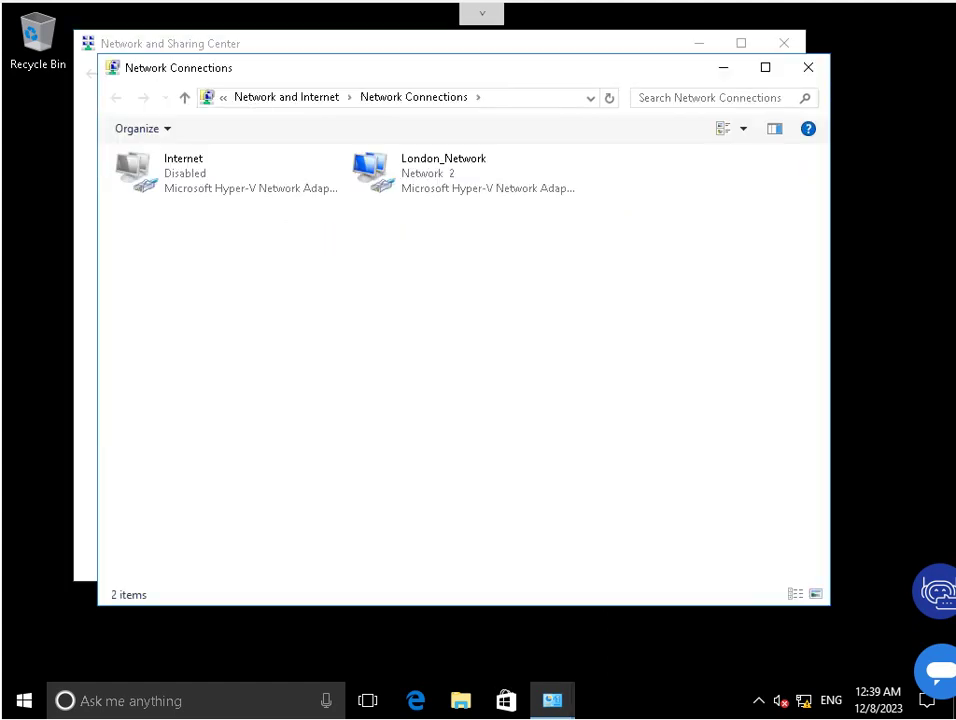
Disable the London_Network adapter and enable the Internet adapter.
click(443, 172)
right_click(427, 169)
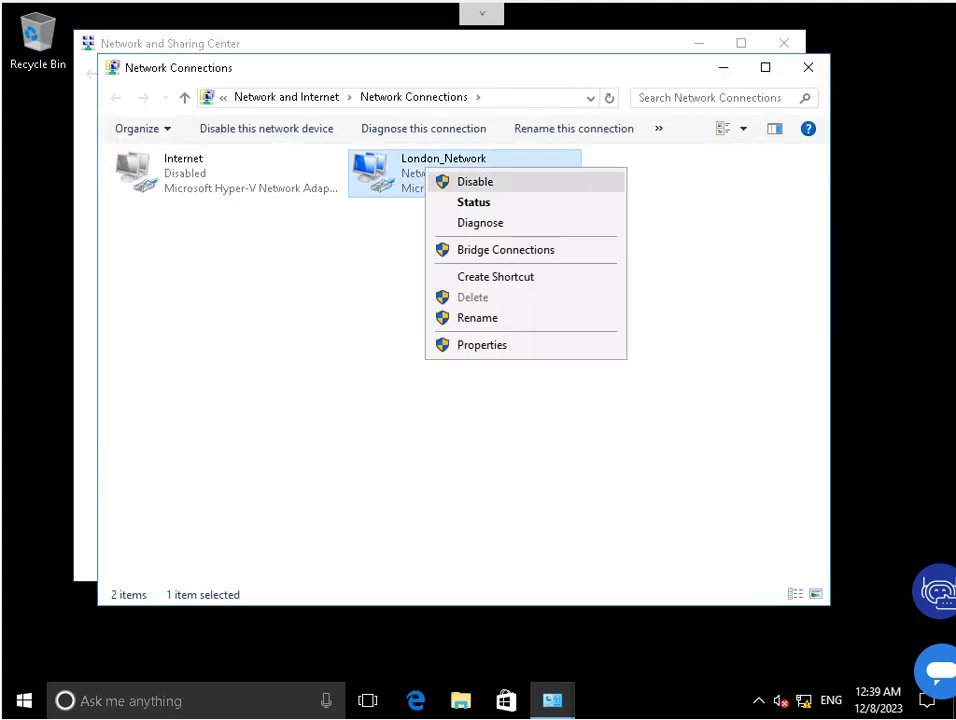
click(470, 181)
right_click(152, 158)
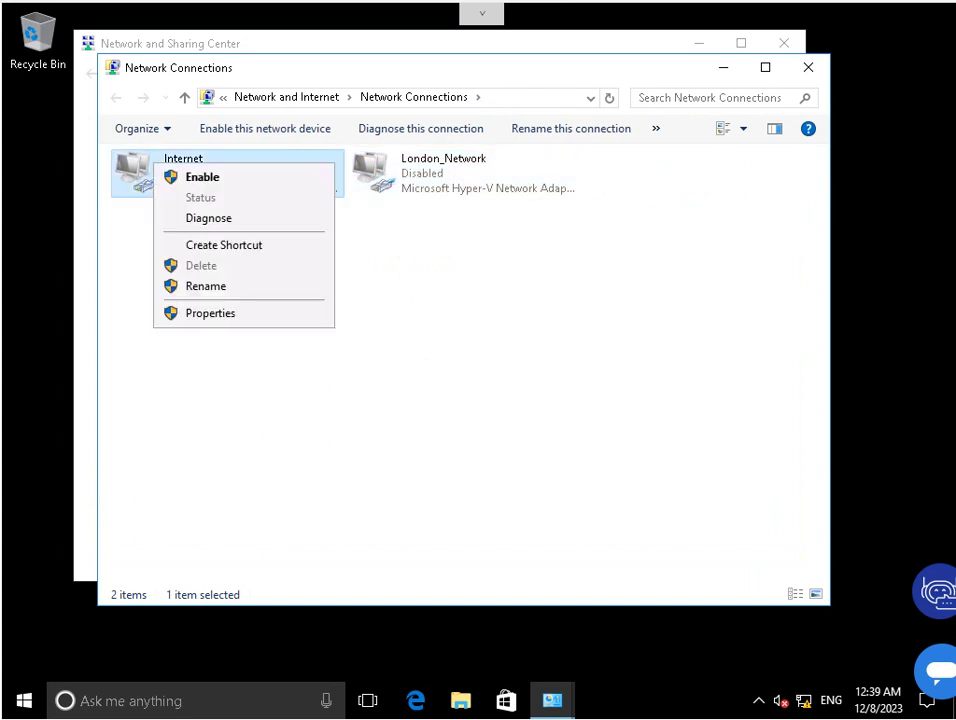
click(186, 177)
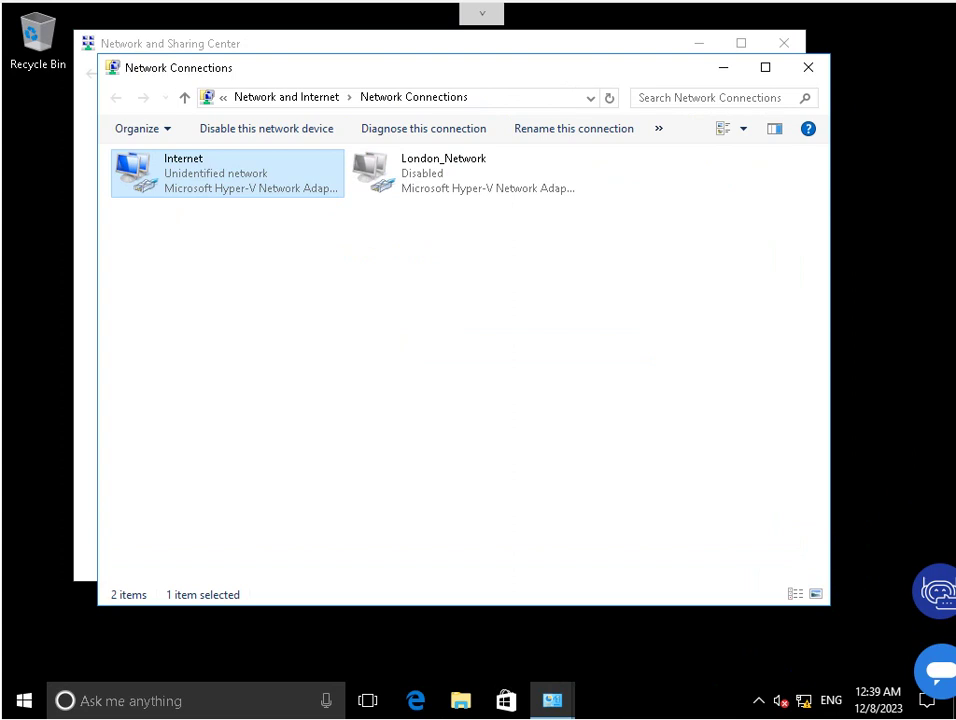
Check the Internet adapter's static IPv4 address 131.107.0.20, then close both network windows.
right_click(186, 171)
click(243, 348)
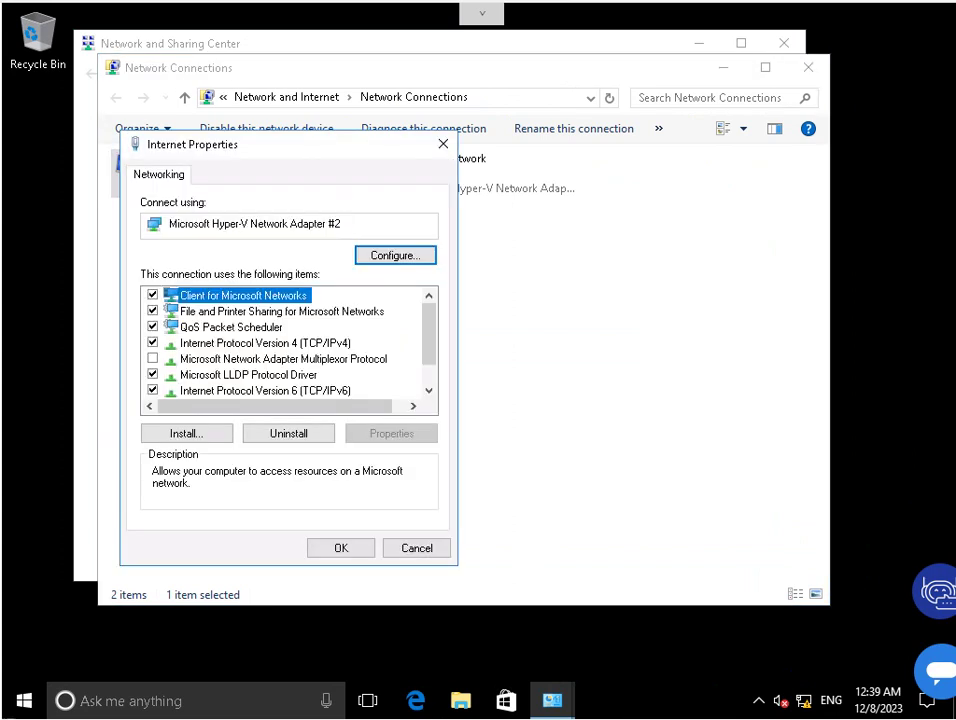
double_click(243, 343)
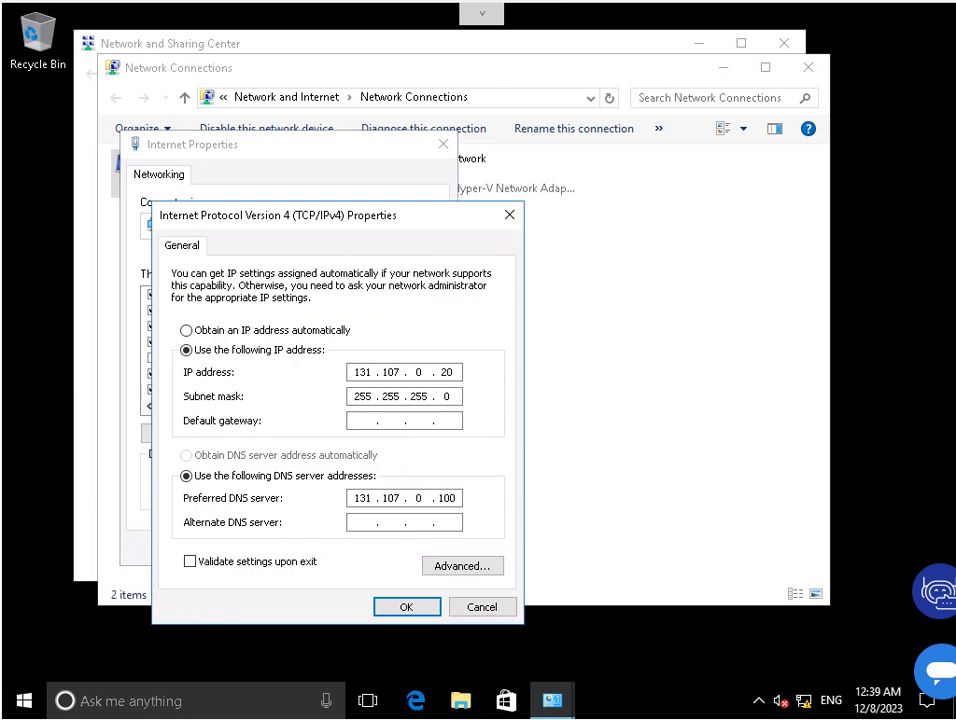
key(Return)
key(Return)
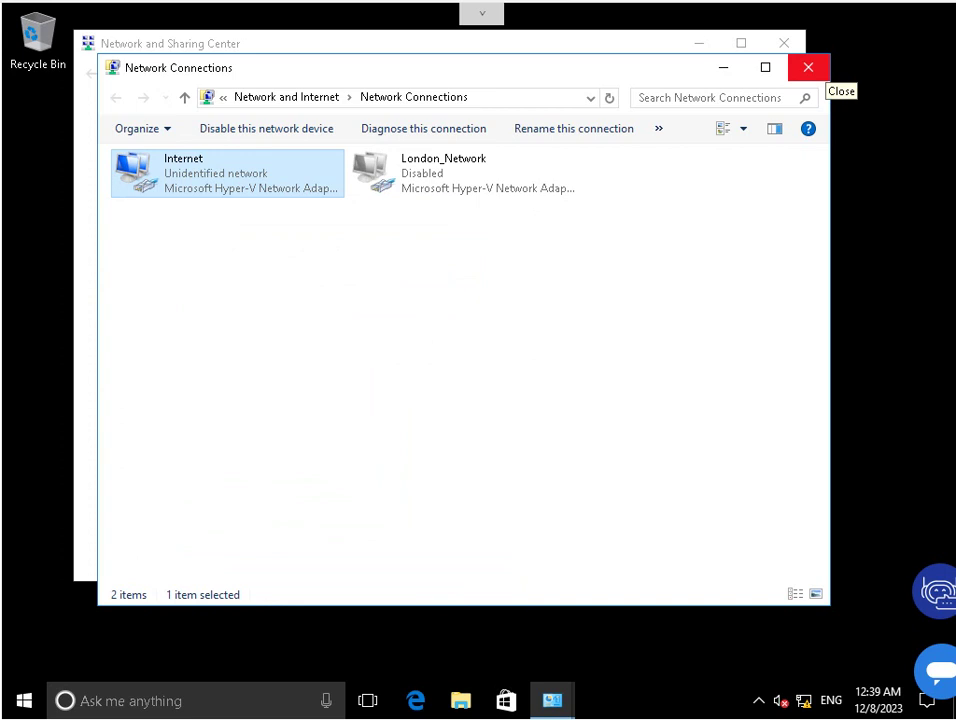
click(808, 68)
click(783, 43)
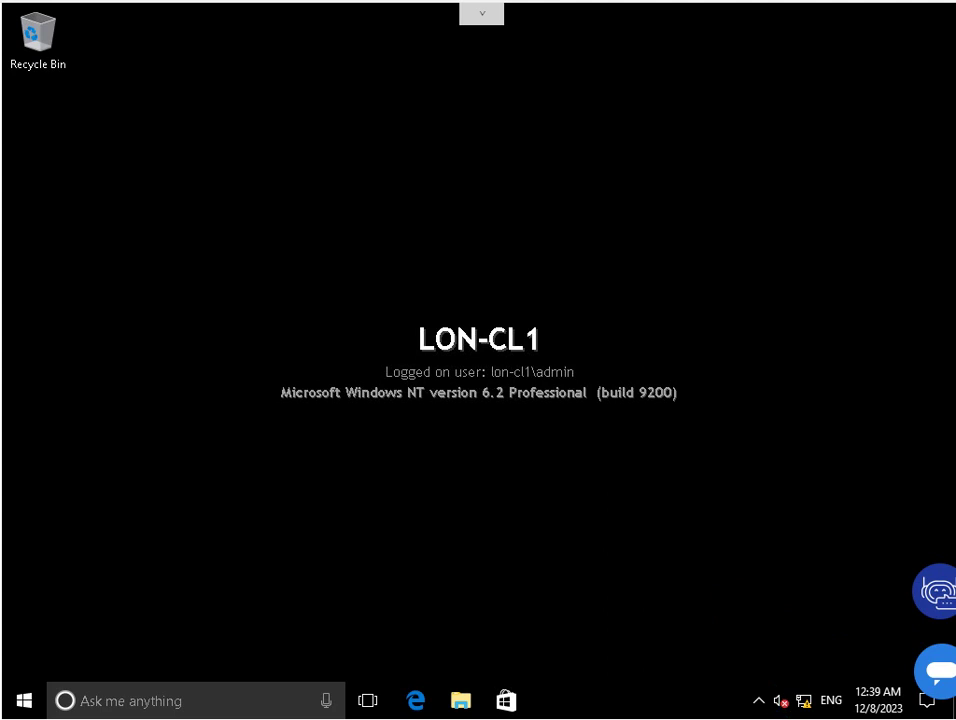
Browse to \\lon-dc1 in File Explorer and confirm the Network Error shows it is unreachable.
click(460, 700)
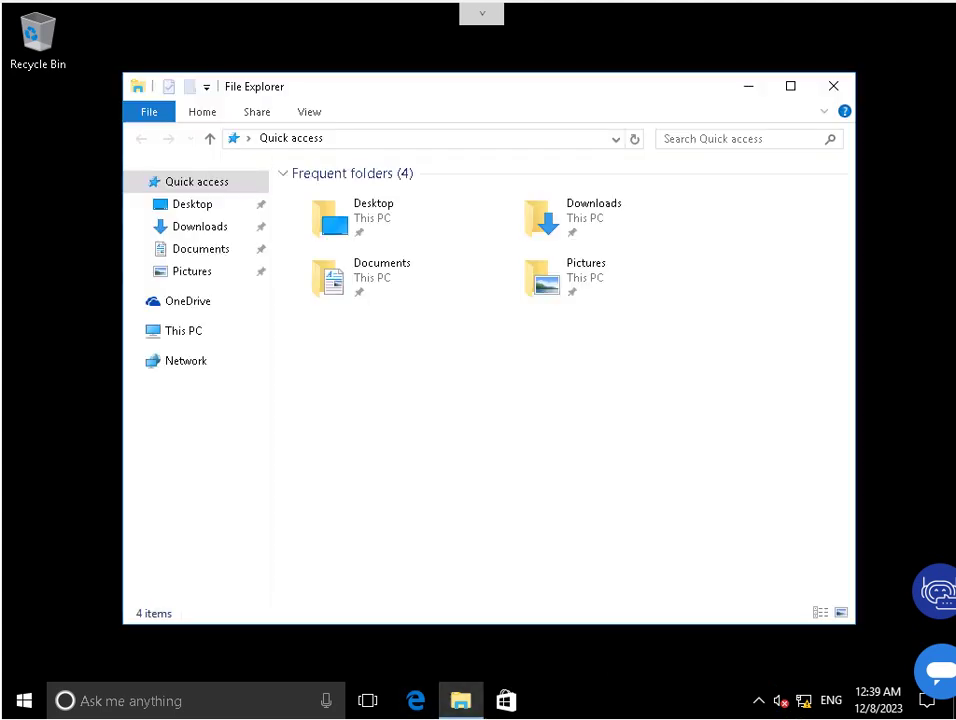
click(420, 139)
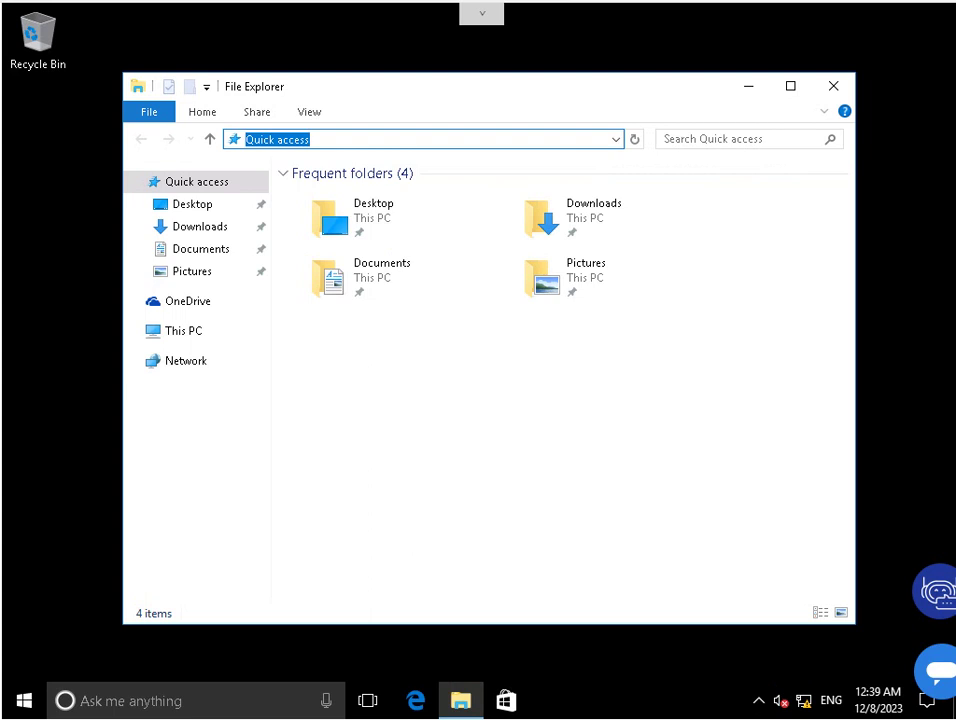
text(\\)
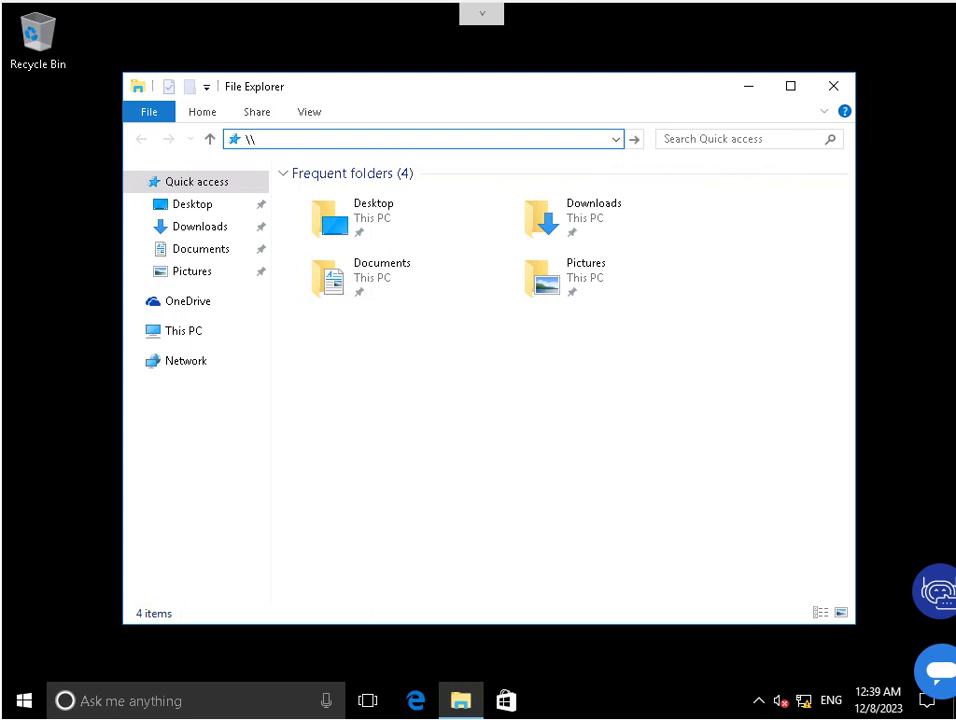
text(lon-dc1)
key(Return)
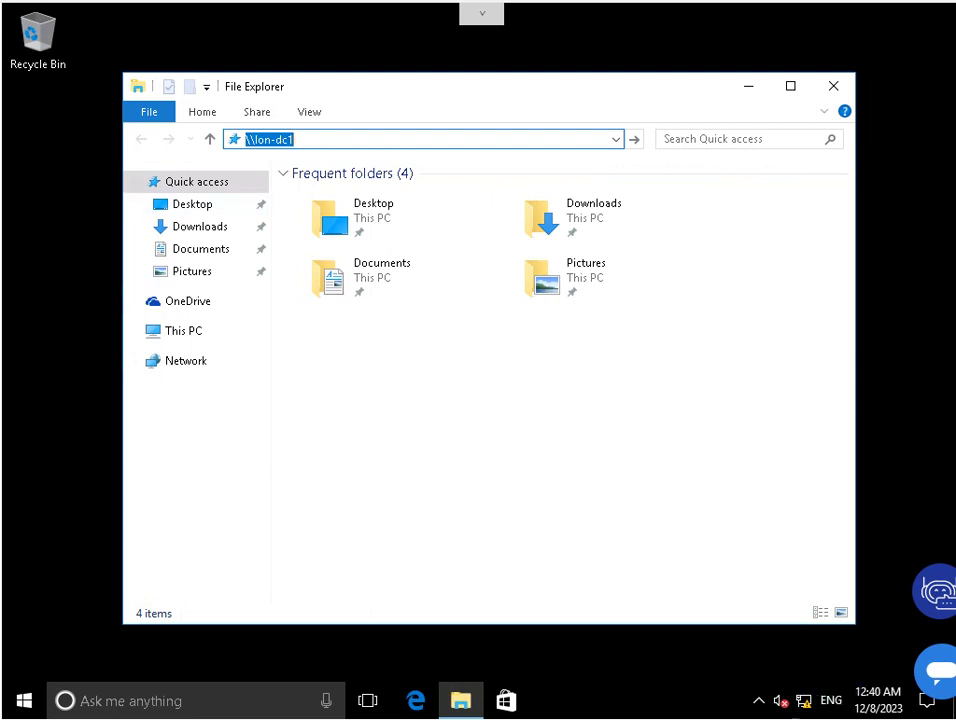
key(Return)
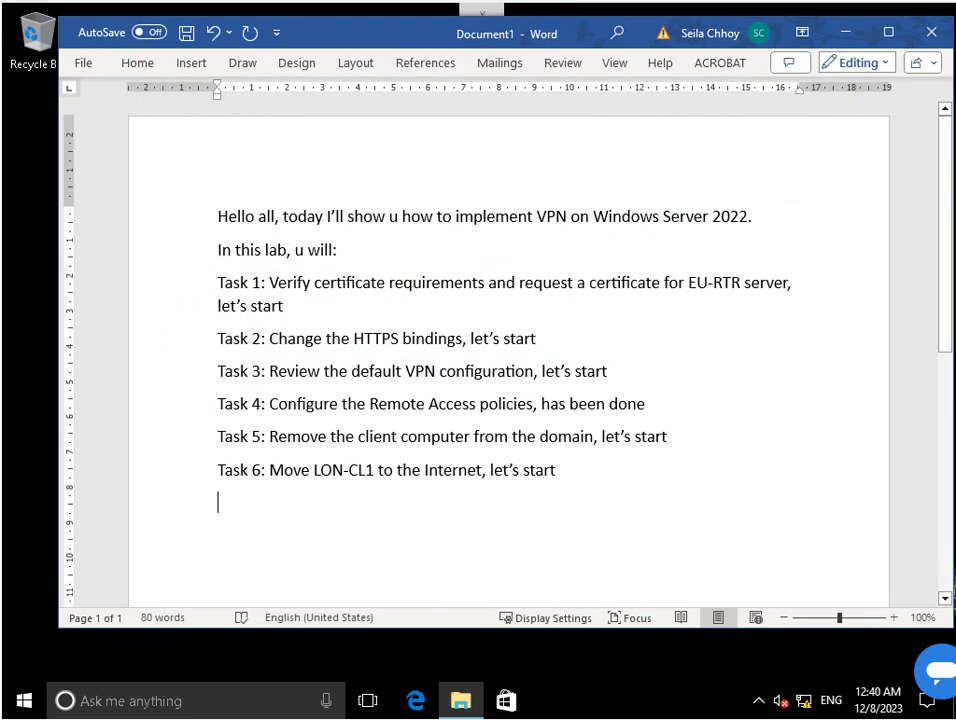
Add 'Task 7: Configure a VPN connection and verify connectivity, let's start' to the notes and minimize Word.
text(Ta)
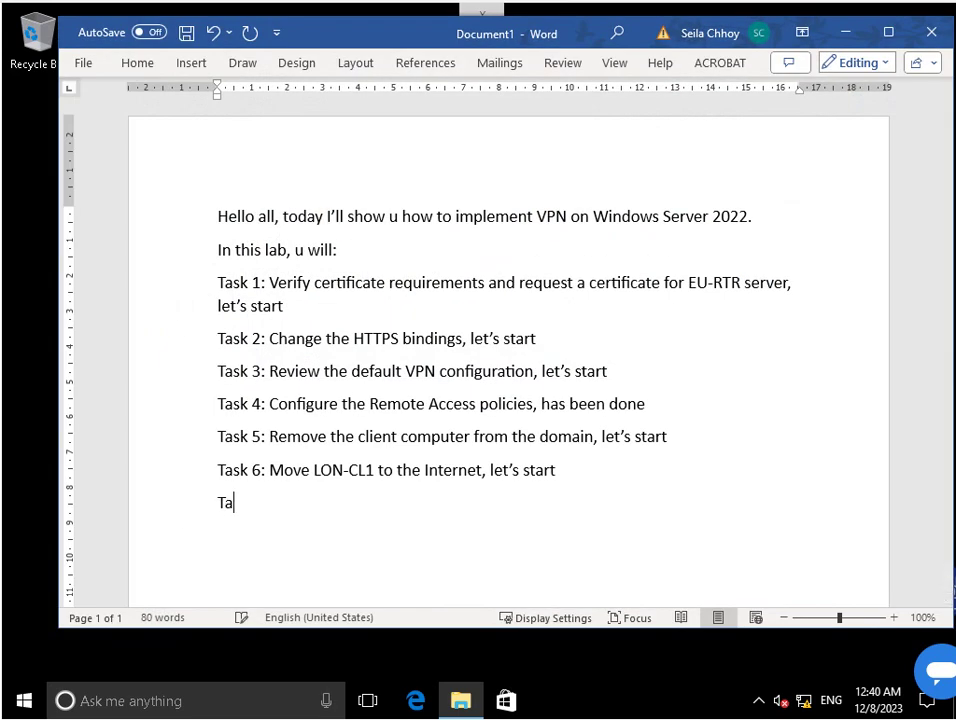
text(sk 7: Configure a VPN)
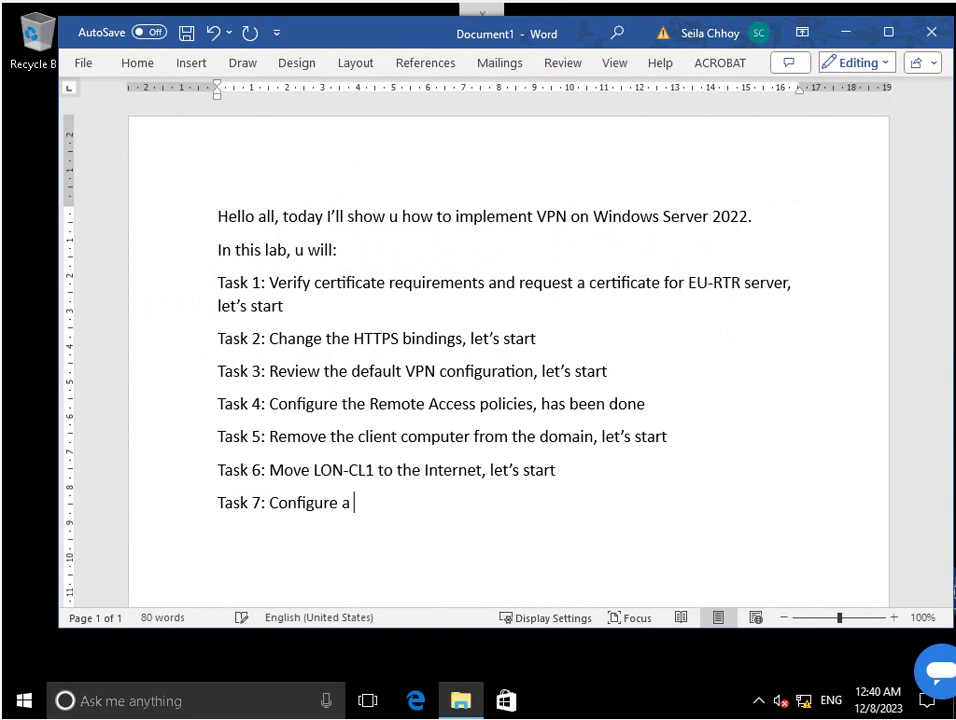
text( connect)
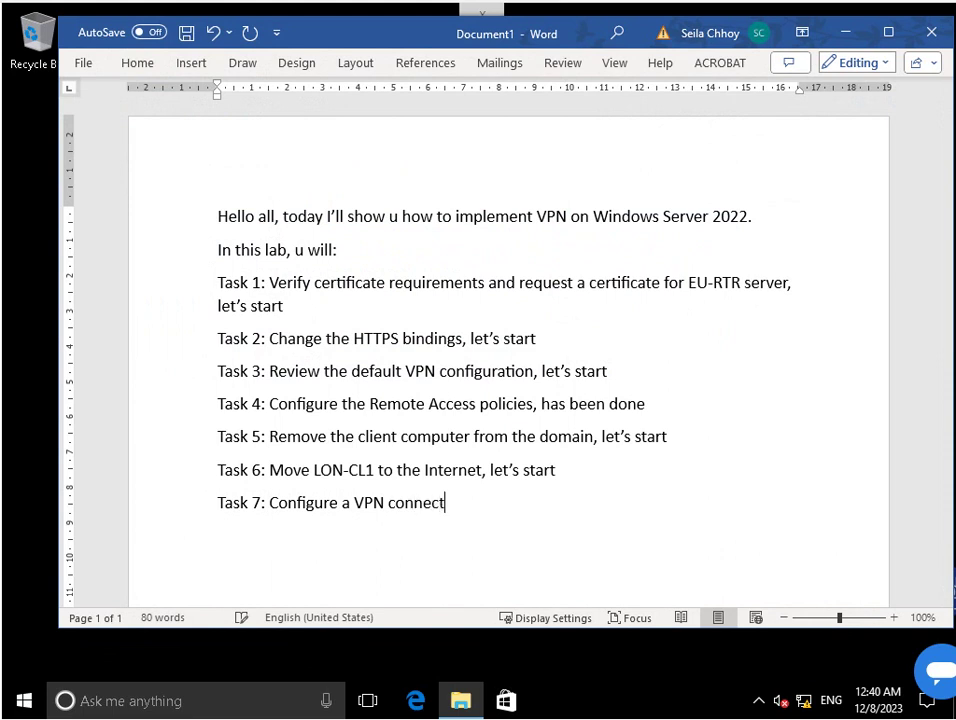
text(ion and verify conne)
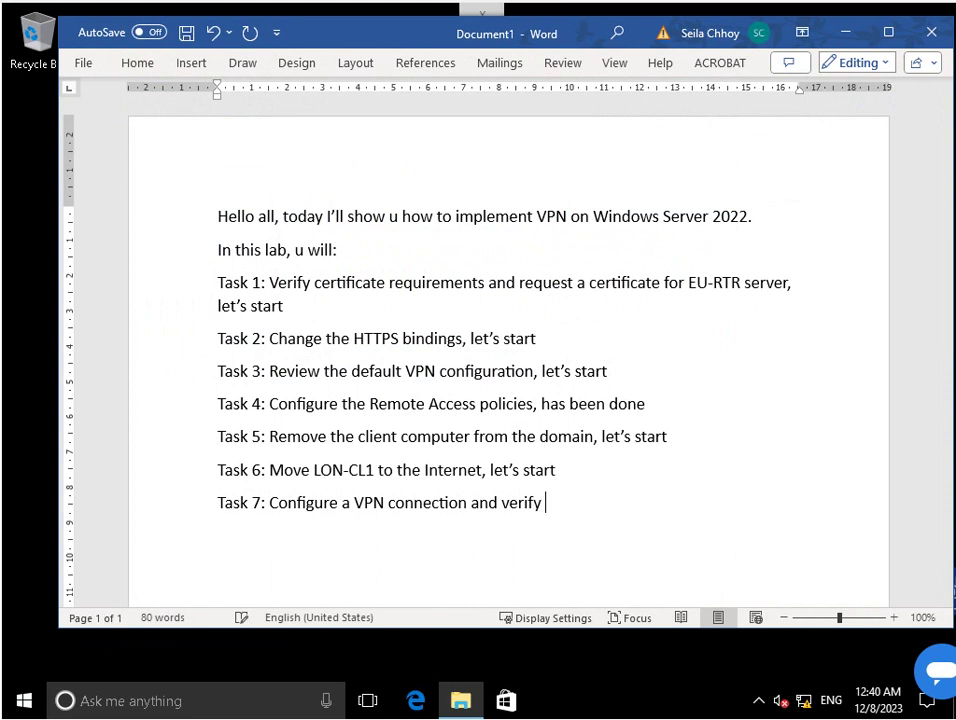
text(ctivity)
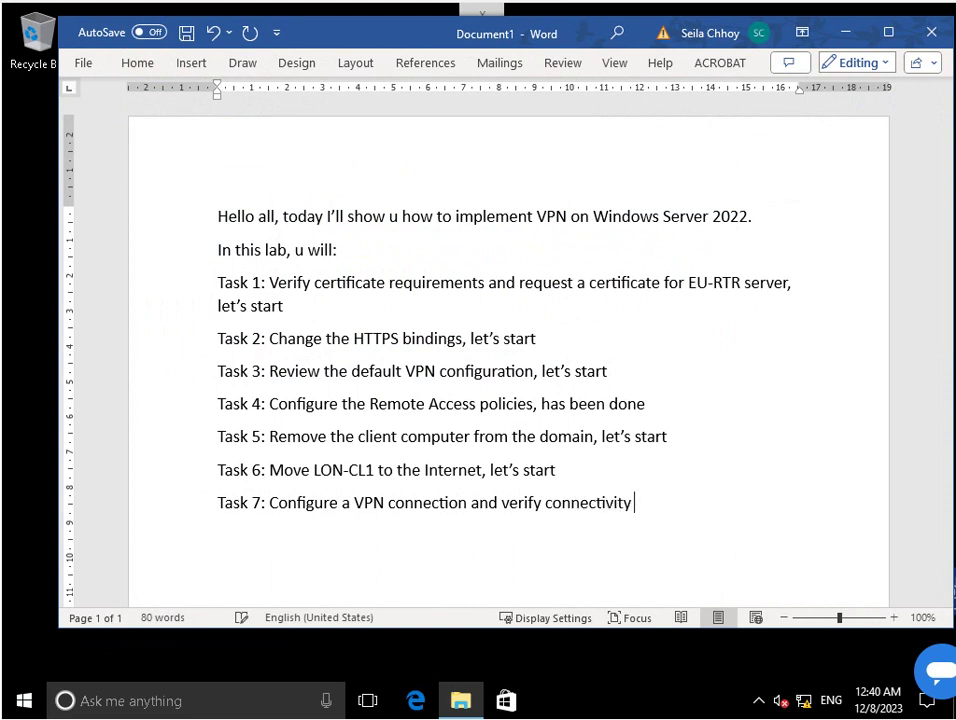
text(, let's start)
key(Return)
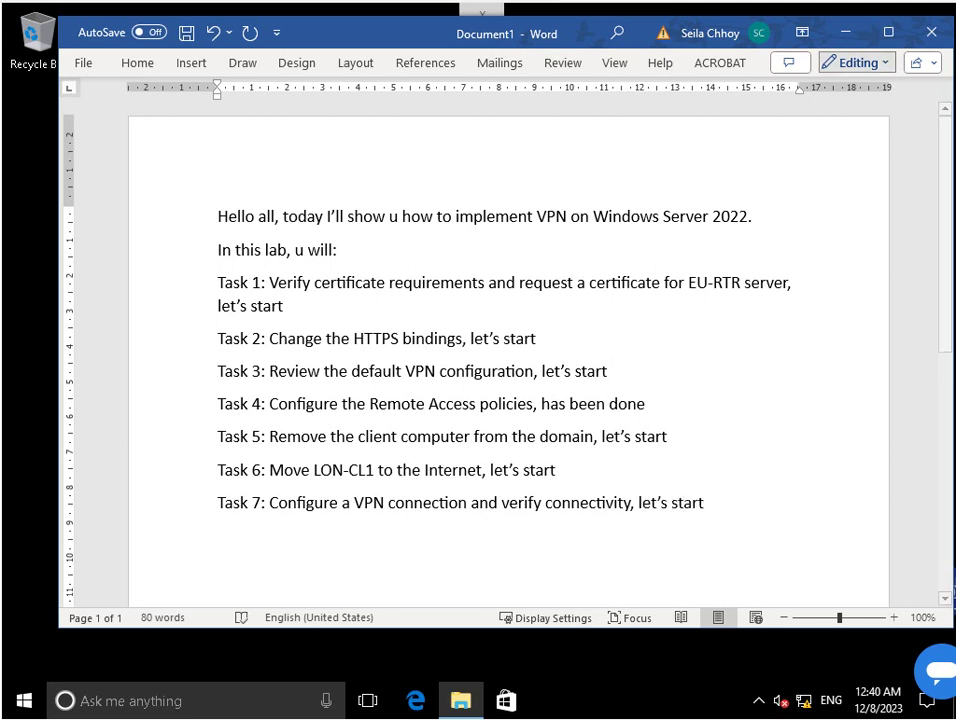
key(super+Down)
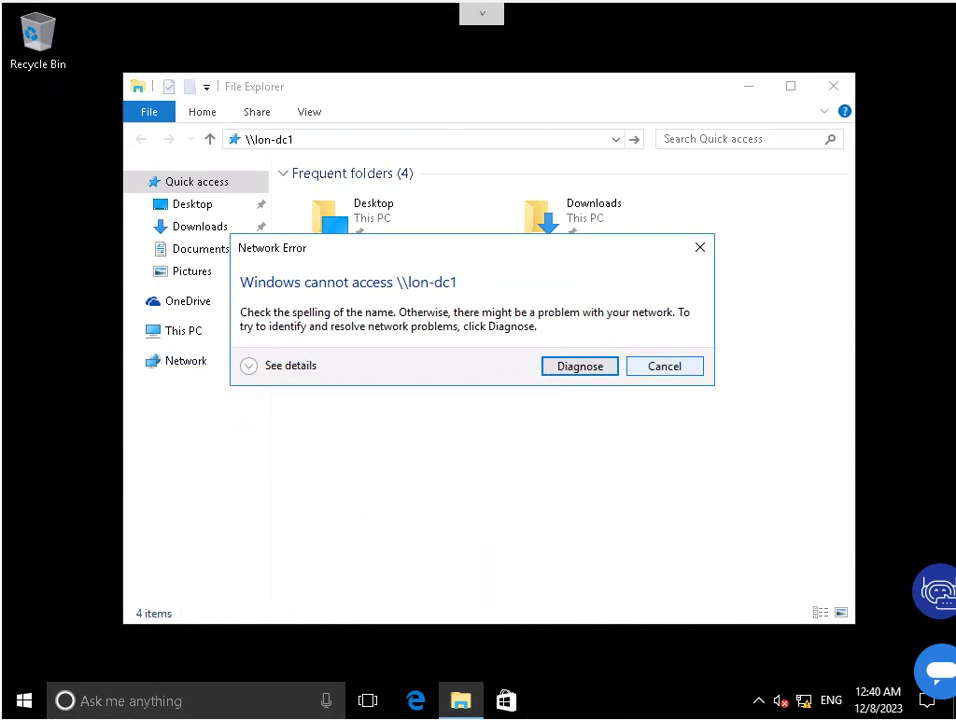
Dismiss the \\lon-dc1 error, close File Explorer, and open Control Panel's Network and Sharing Center.
key(Escape)
key(super+Down)
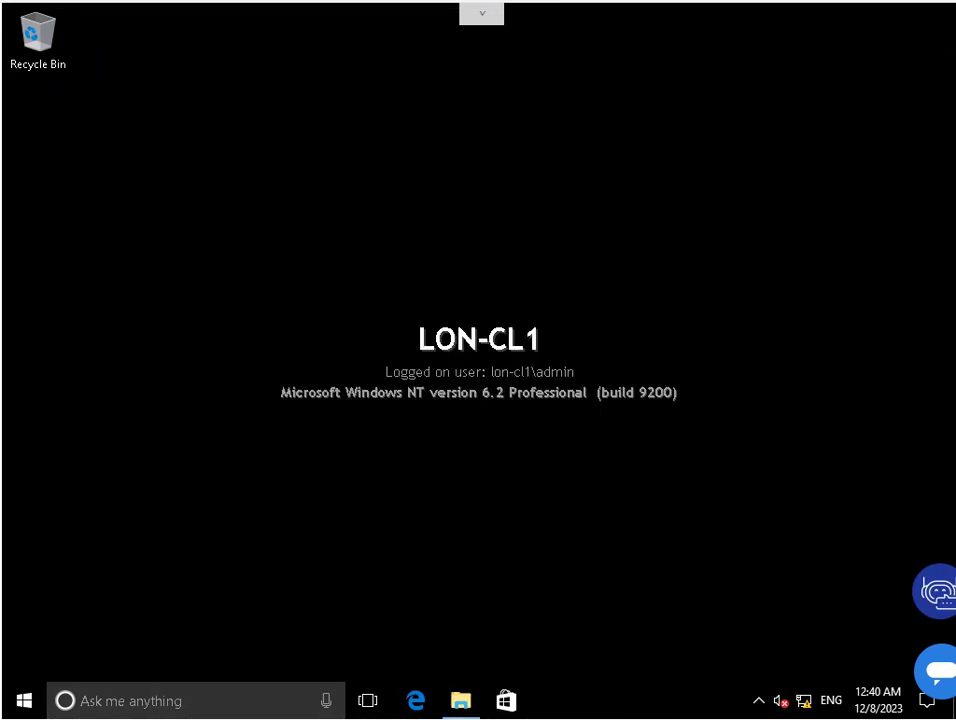
key(super+s)
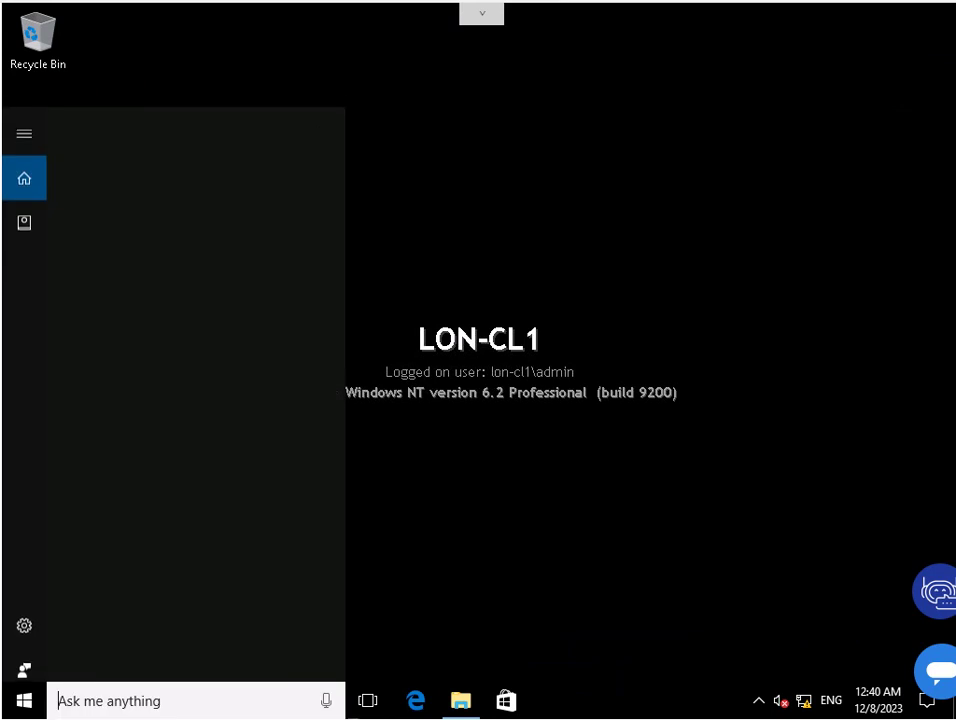
text(con)
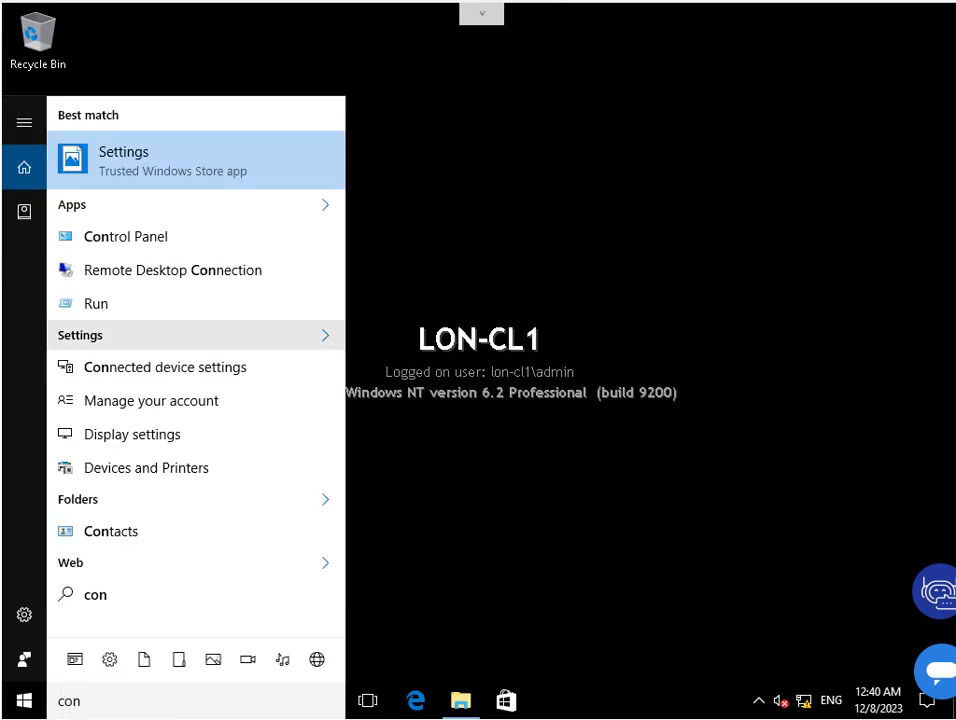
click(125, 236)
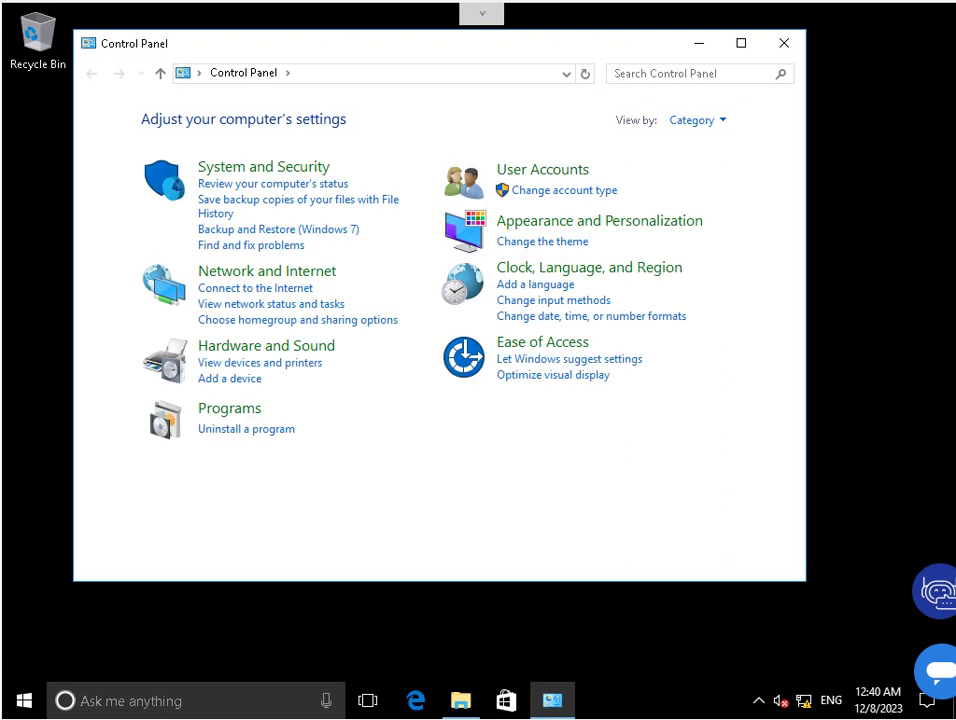
click(200, 271)
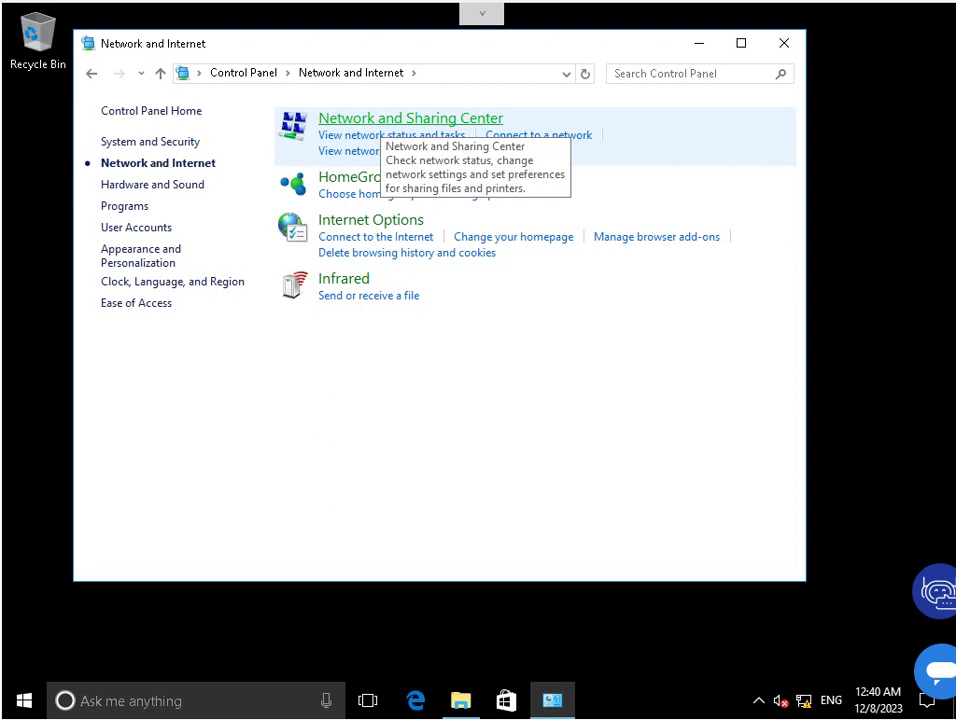
click(391, 135)
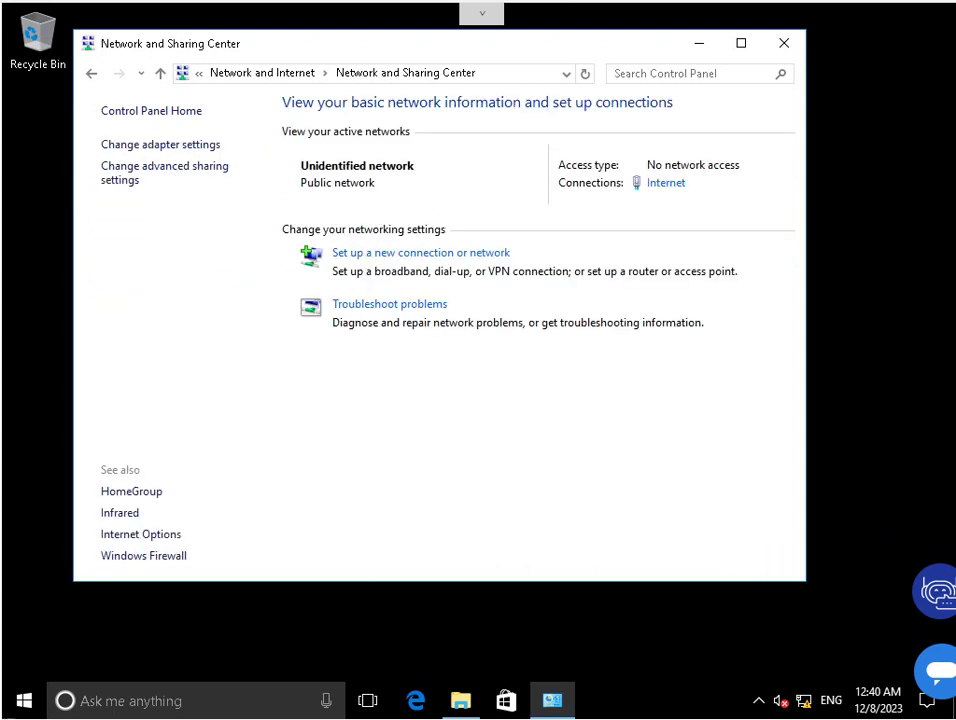
Start a Connect to a workplace connection using VPN, deferring the Internet connection setup.
click(420, 253)
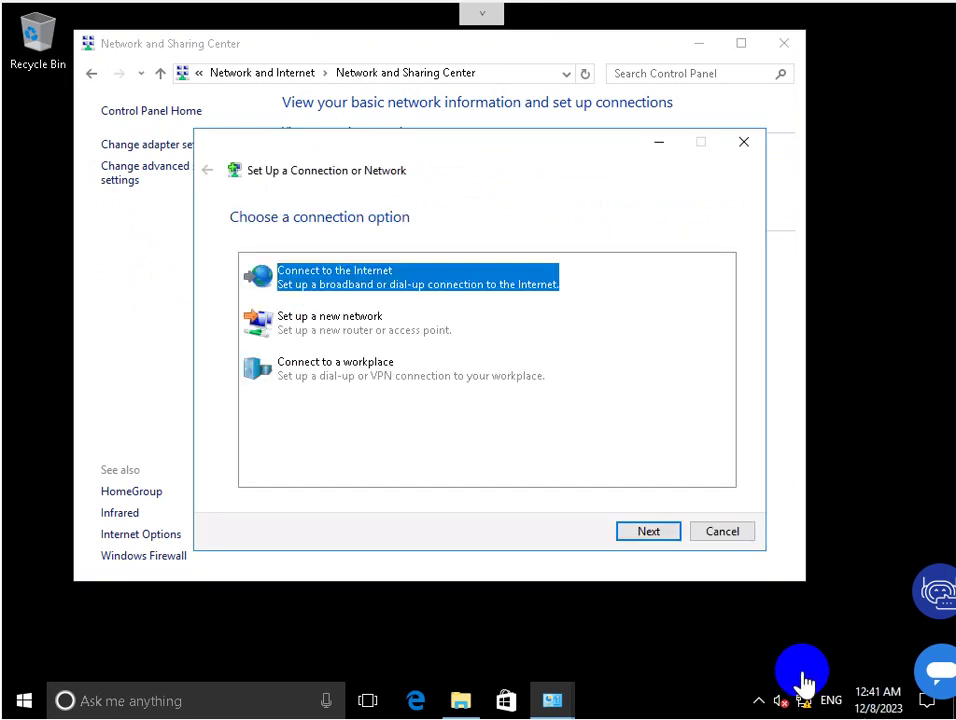
click(335, 365)
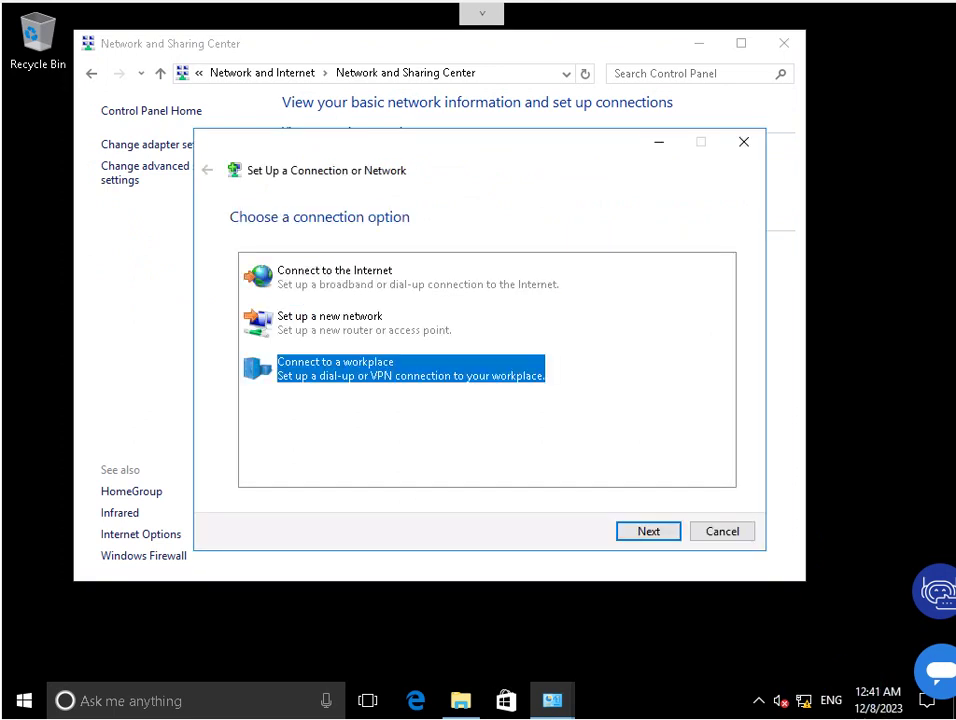
key(Return)
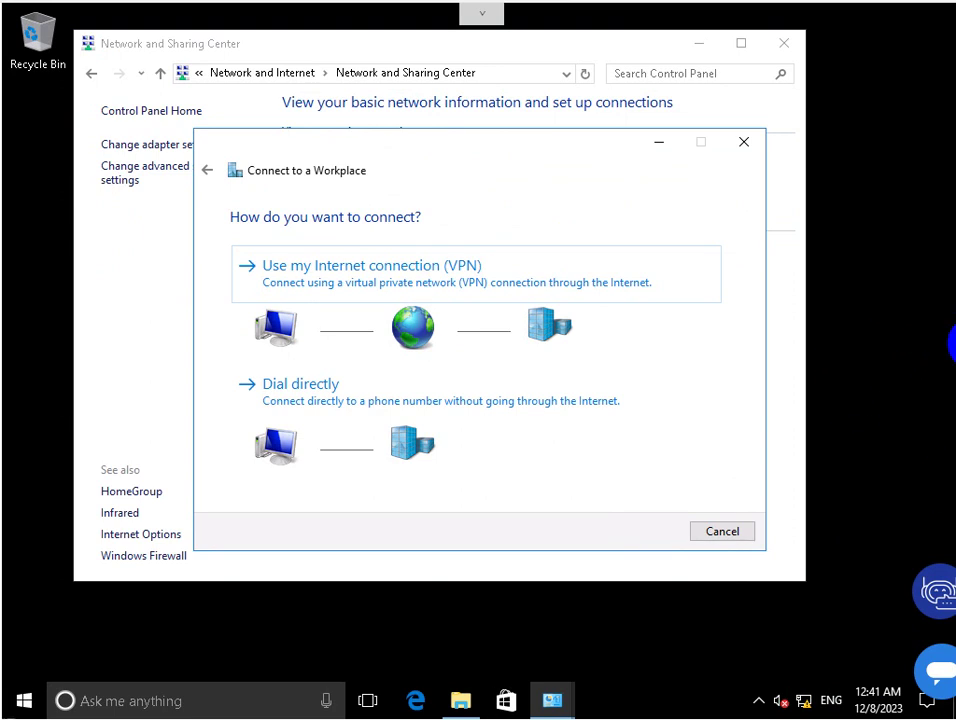
key(Return)
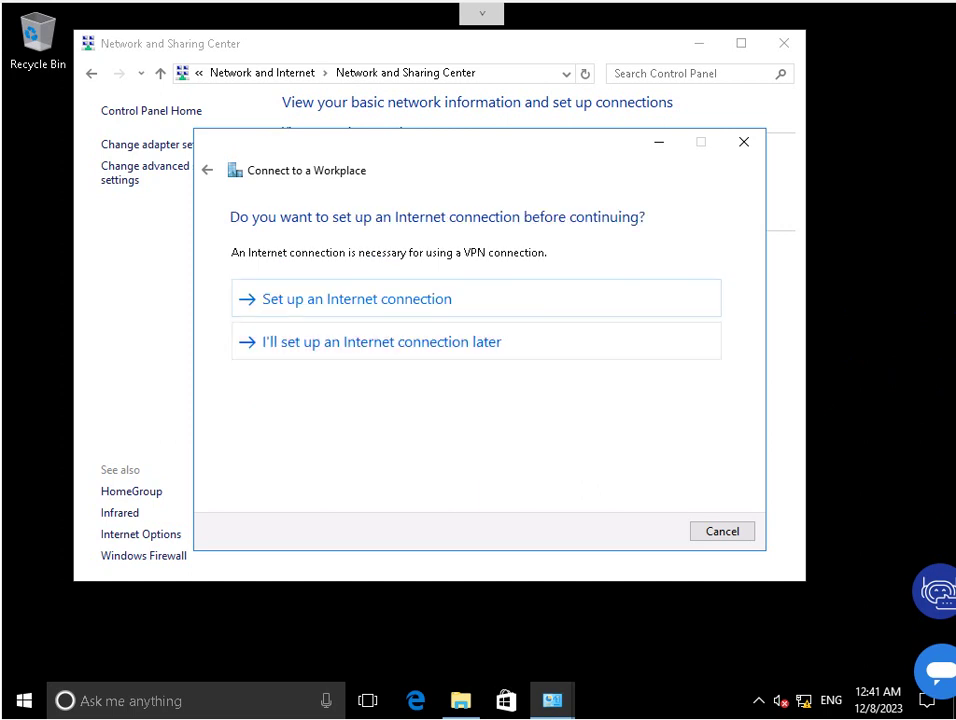
key(Return)
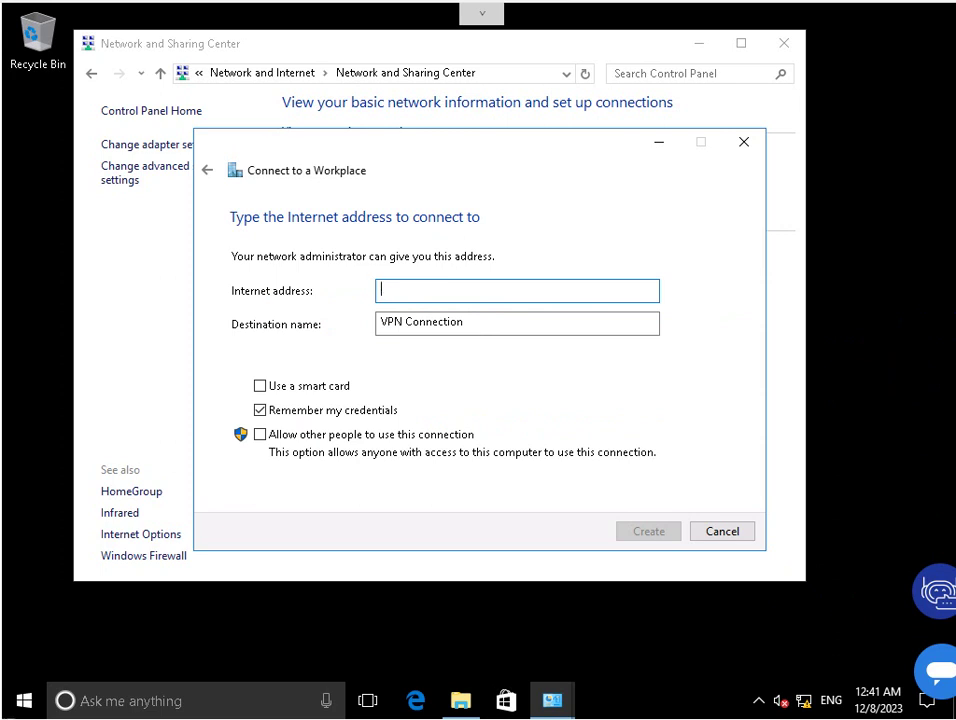
Create 'A. Datum VPN' to 131.107.0.10, shared with other people and without remembered credentials.
text(1)
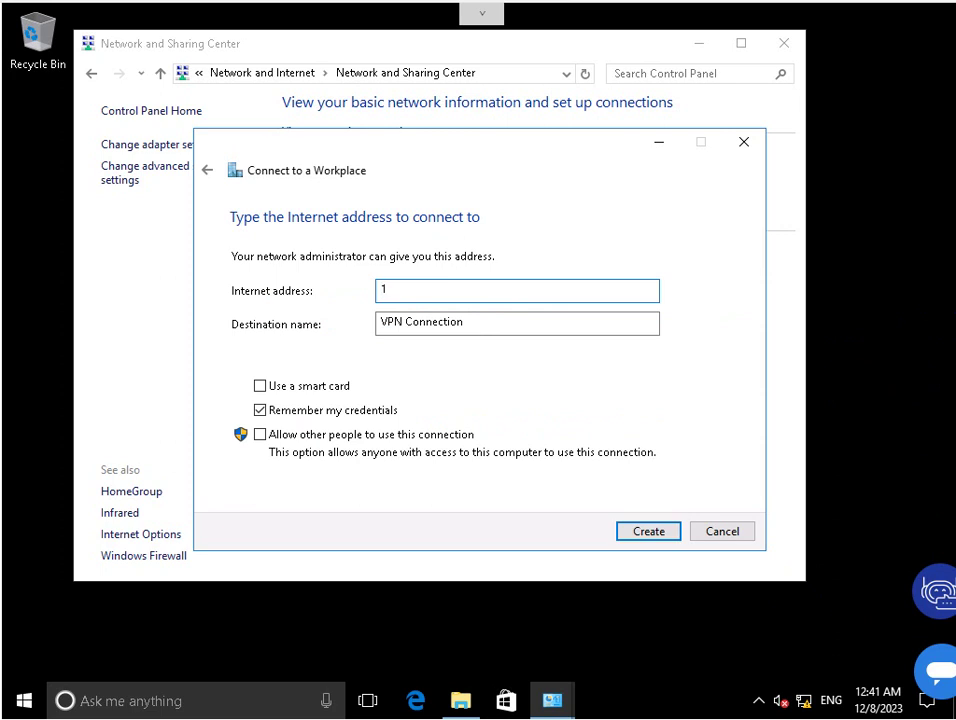
text(31.107.0.10)
key(Tab)
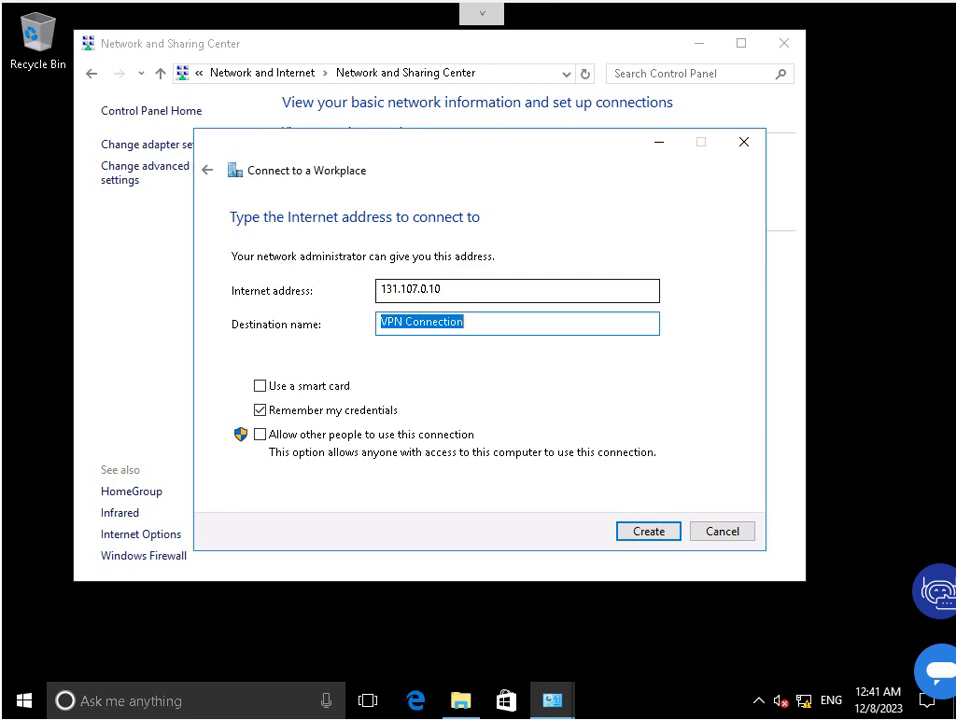
text(A. Datum VPN)
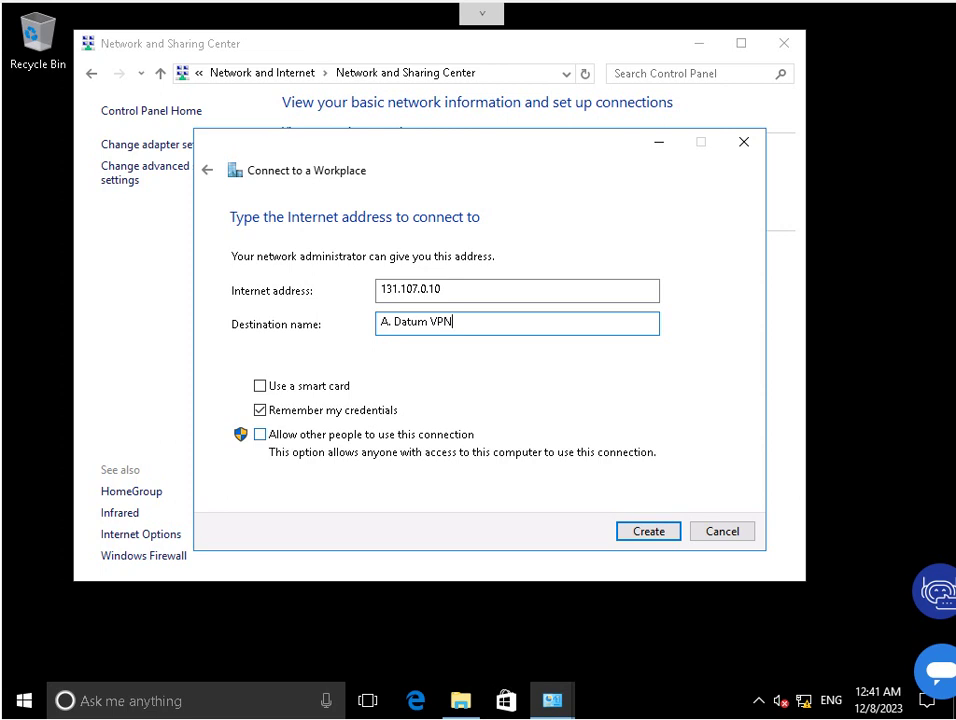
click(260, 434)
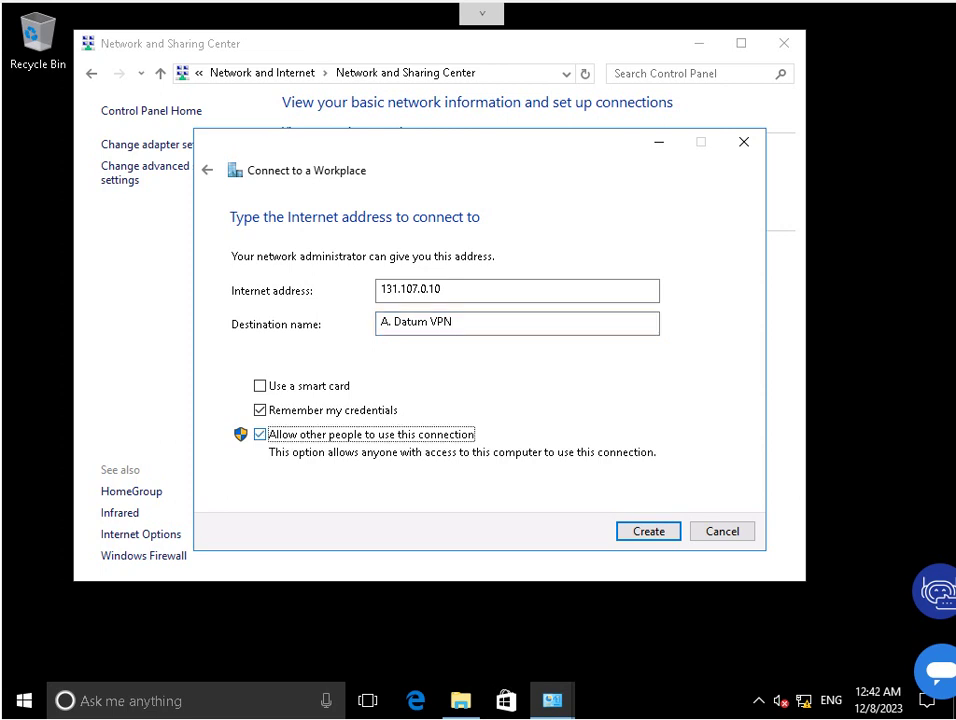
click(260, 410)
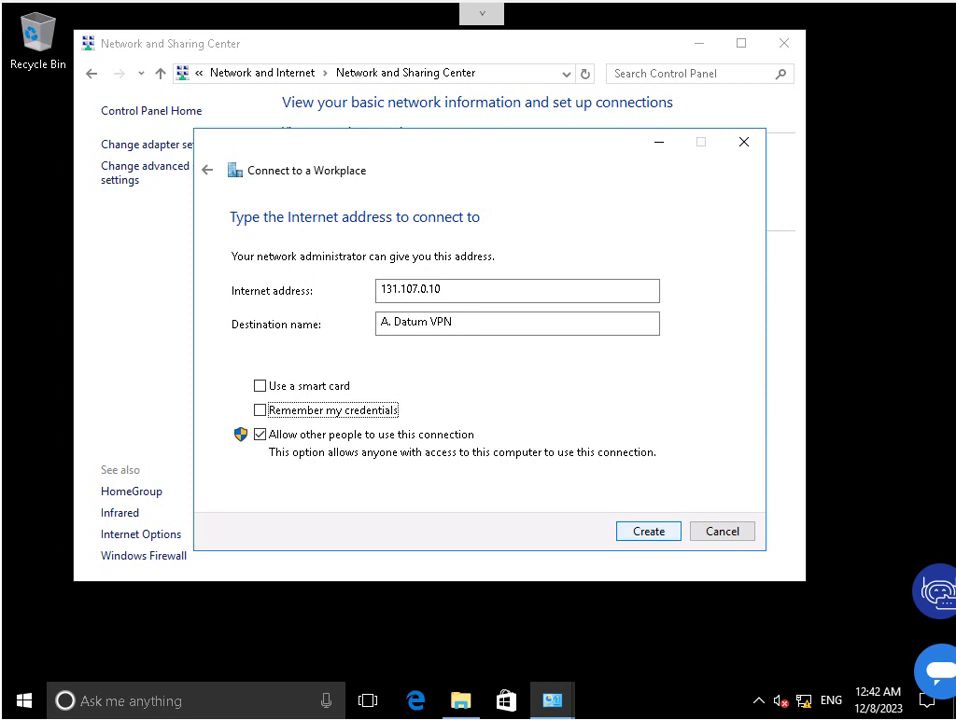
key(Return)
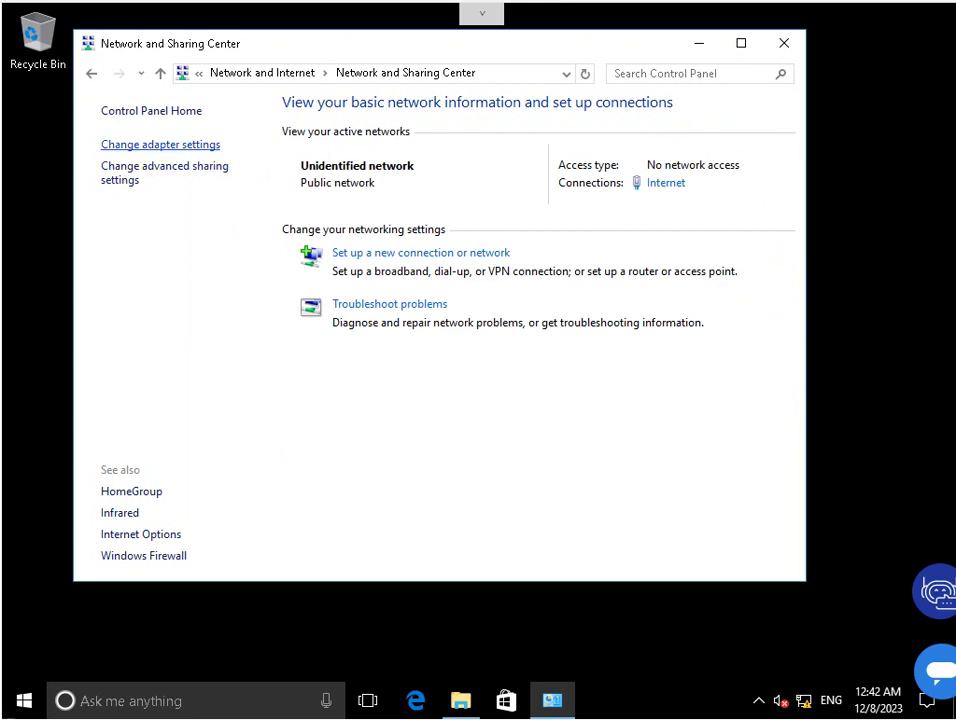
Set A. Datum VPN's Security tab VPN type to Point to Point Tunneling Protocol (PPTP) and save.
click(160, 144)
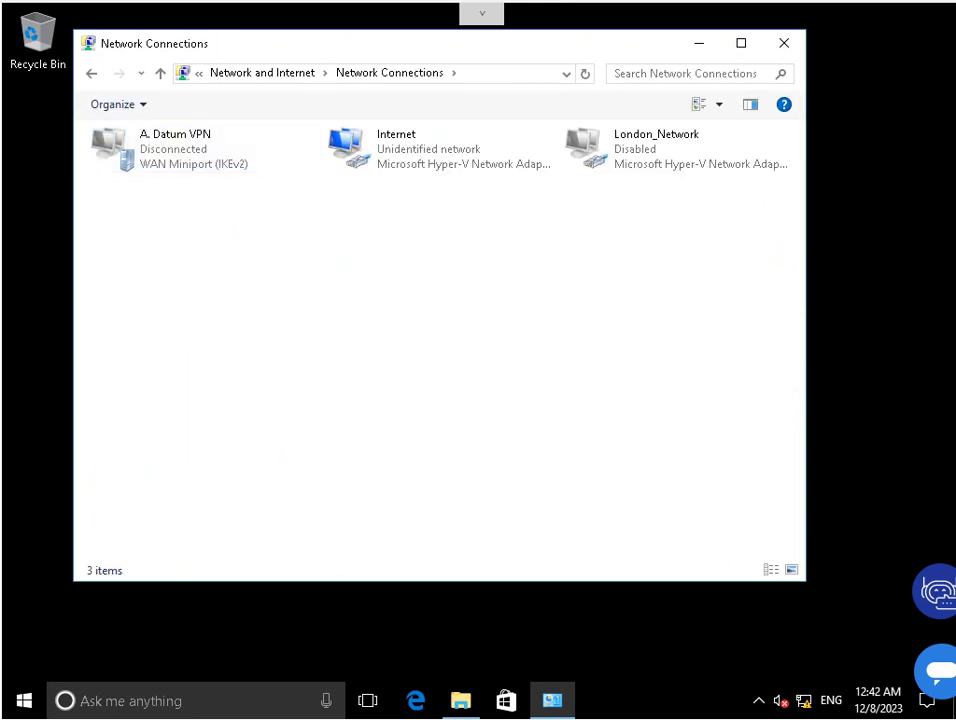
click(175, 148)
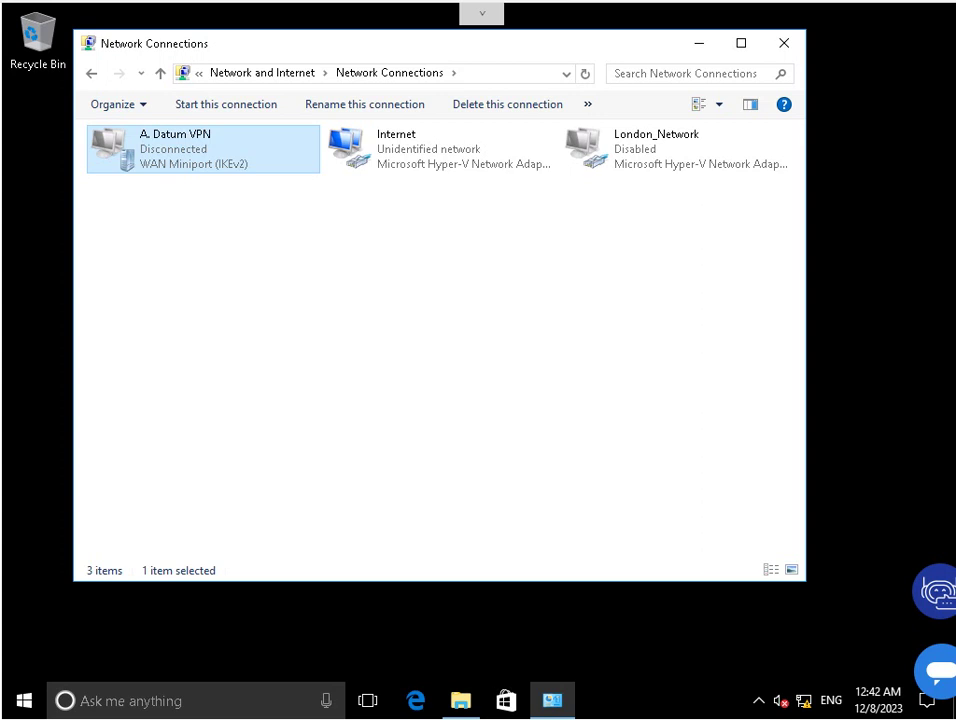
right_click(181, 153)
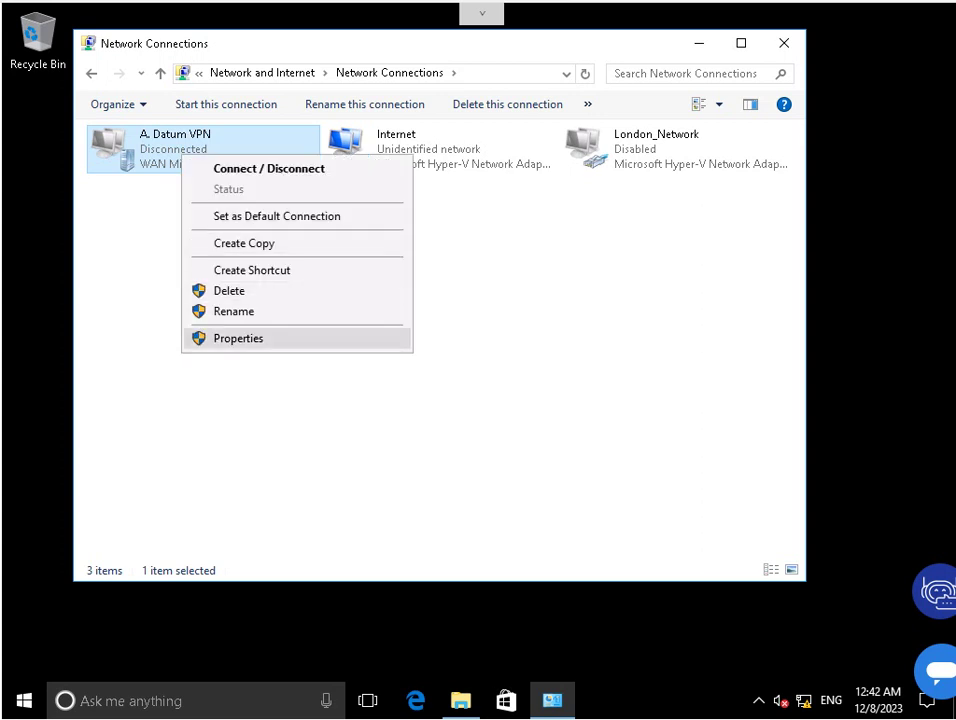
key(Return)
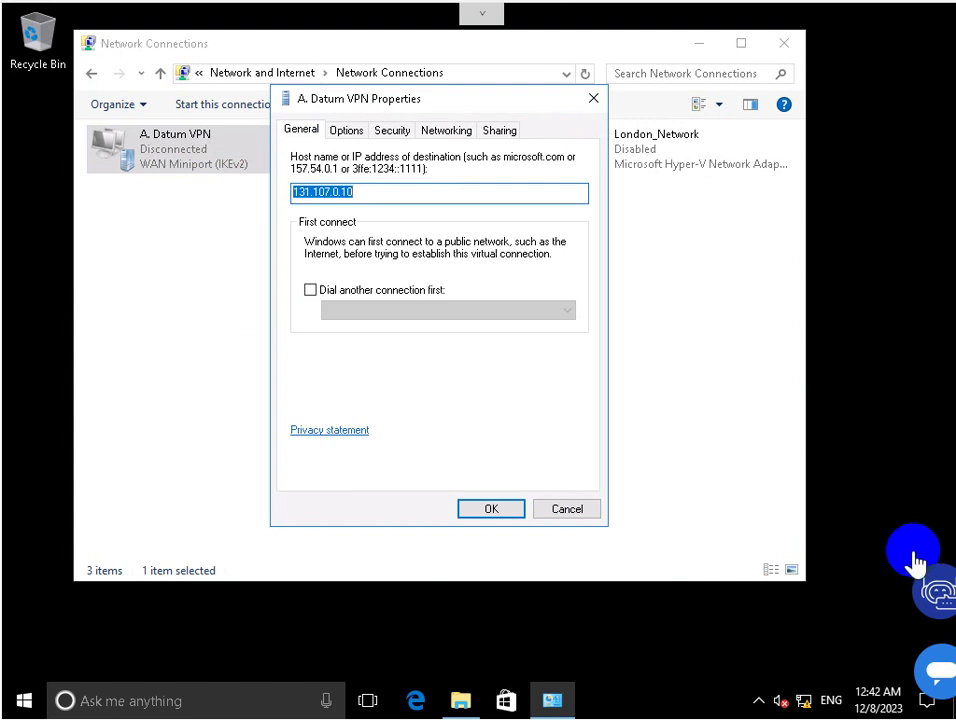
key(ctrl+Tab)
key(ctrl+Tab)
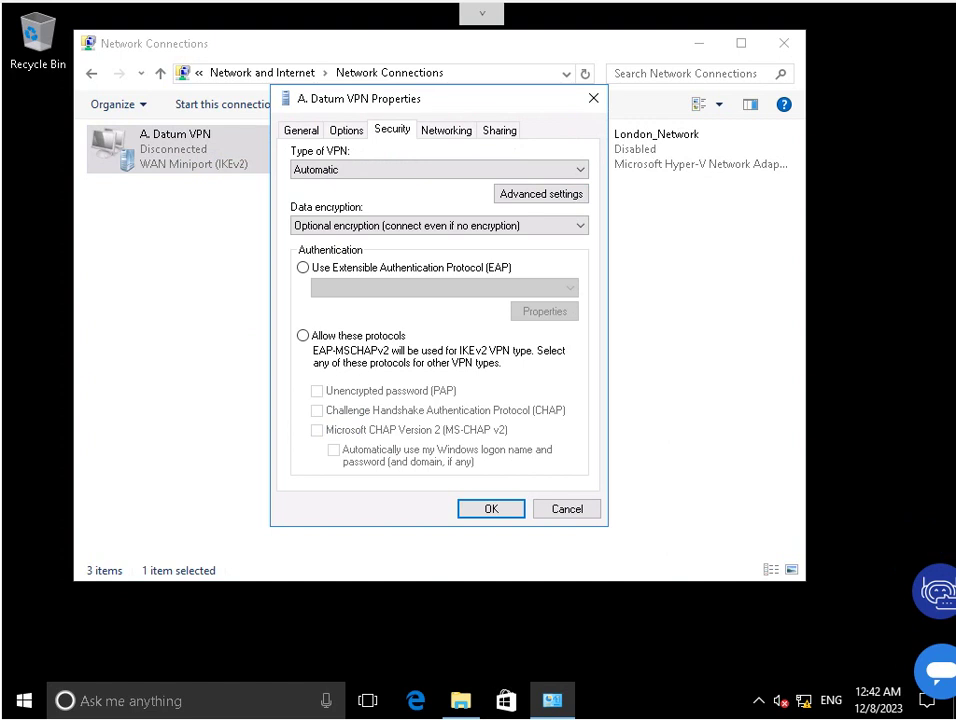
key(Tab)
key(alt+Down)
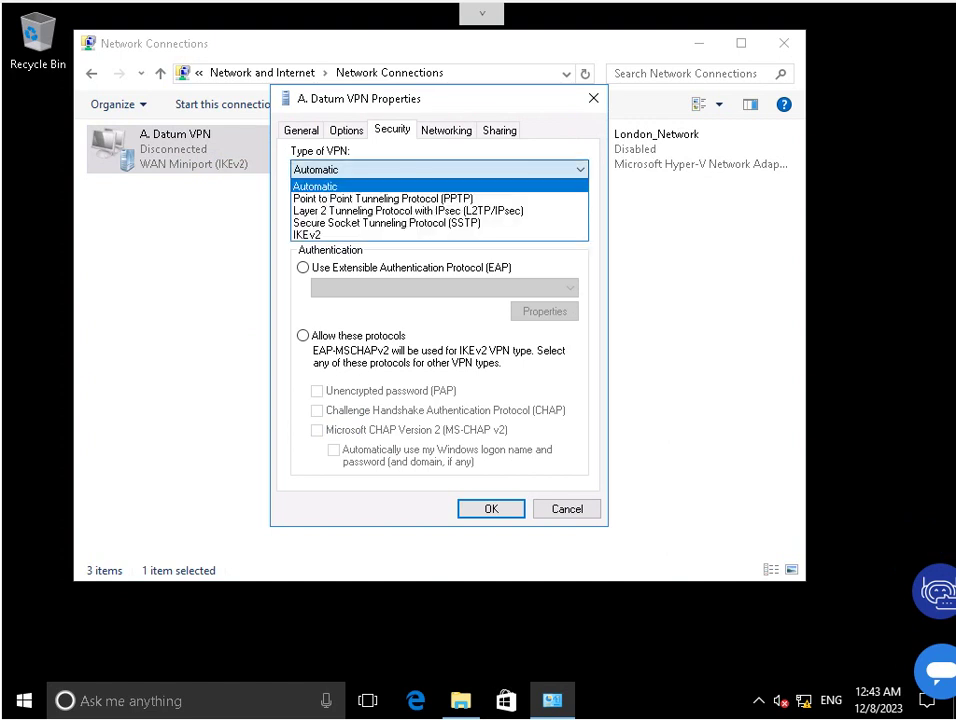
key(Down)
key(Return)
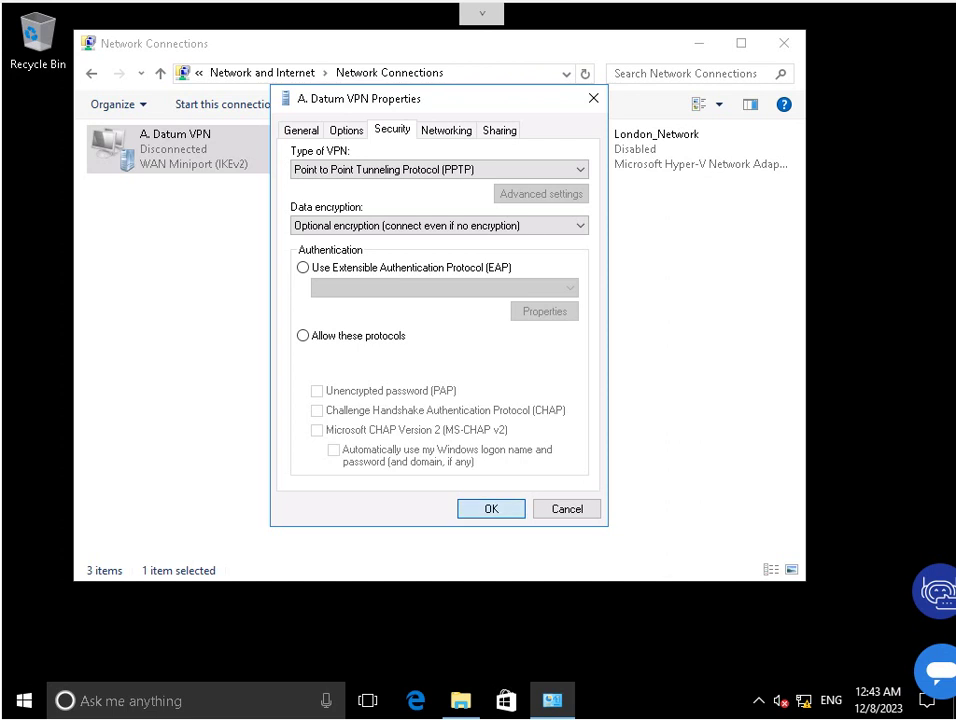
key(Return)
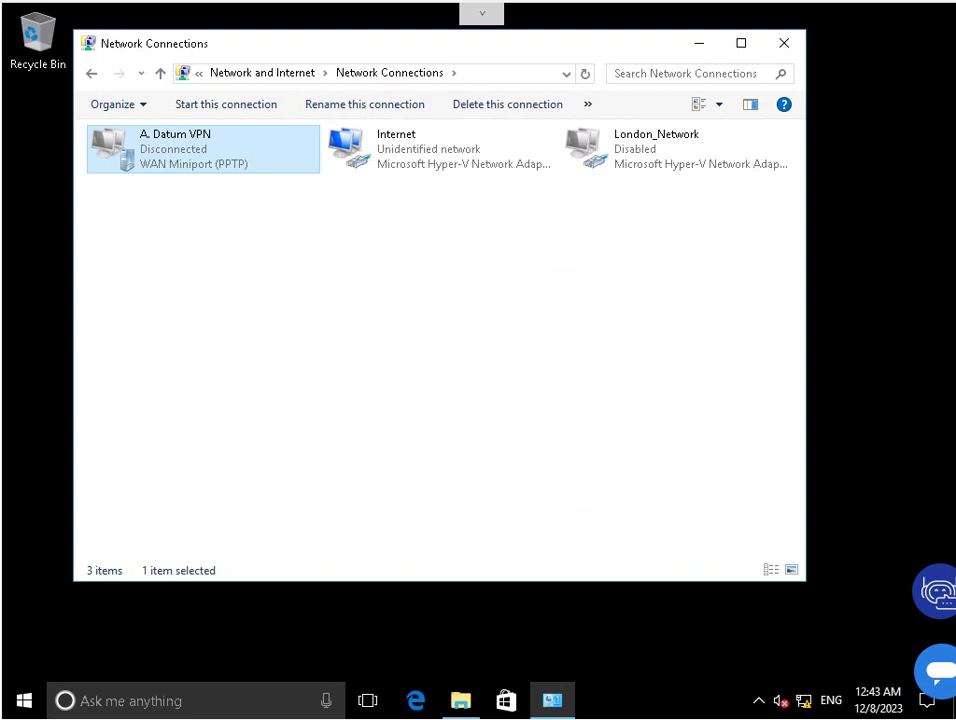
Connect the A. Datum VPN from its context menu and Settings so it prompts for sign-in credentials.
key(shift+F10)
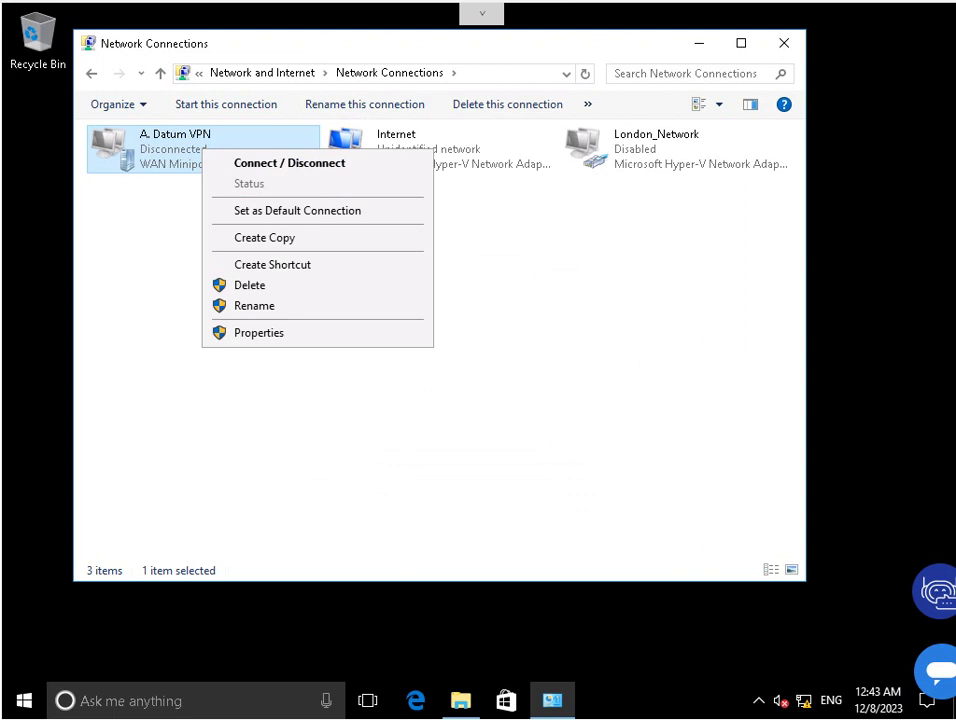
key(Down)
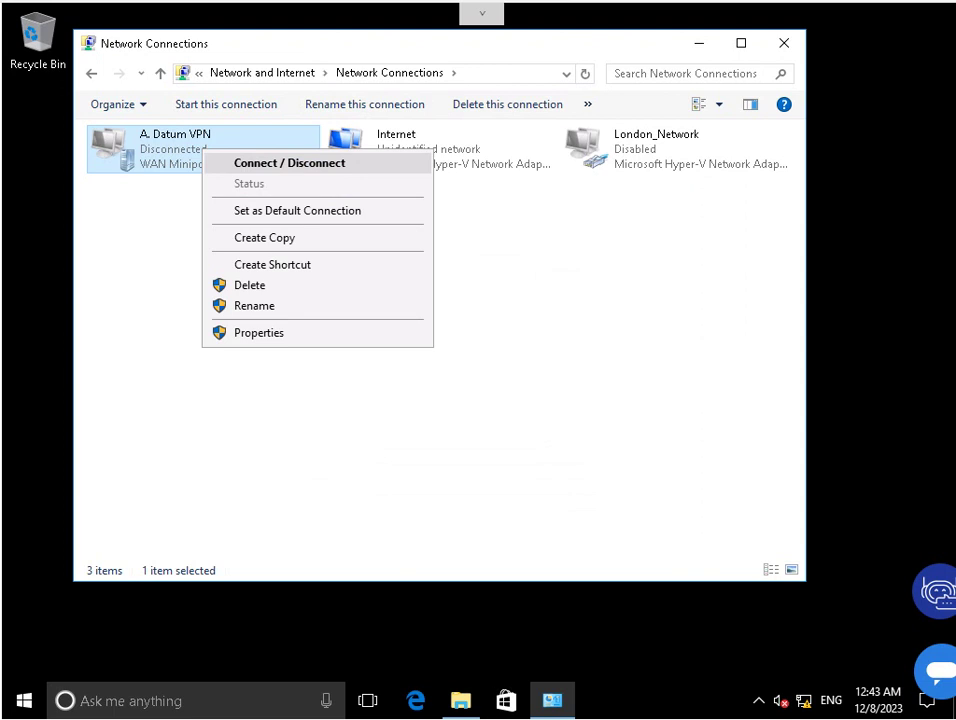
key(Return)
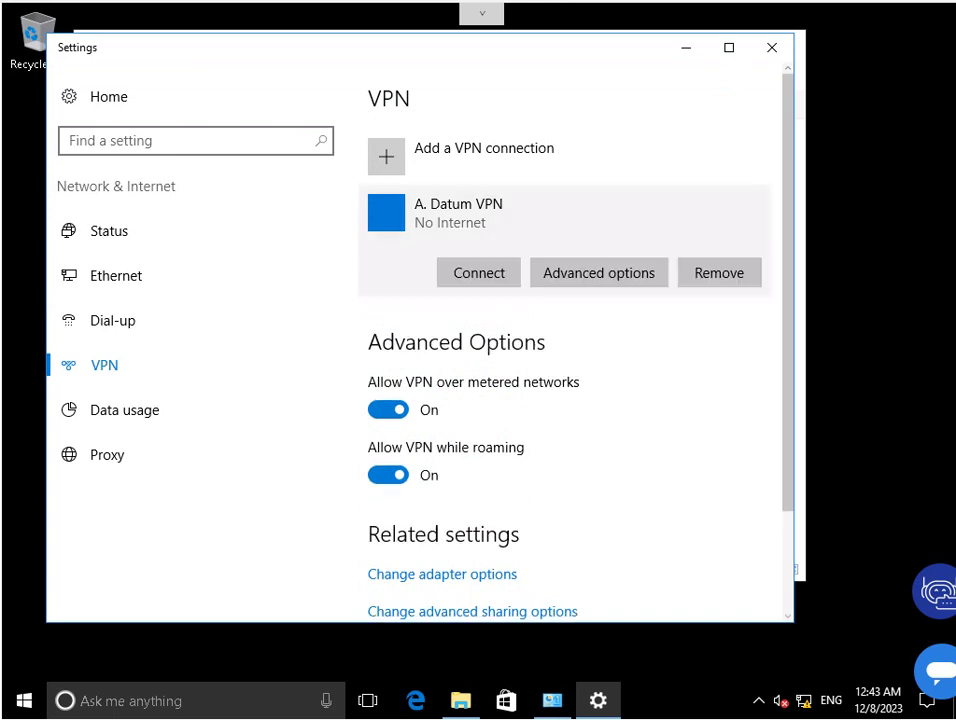
key(Return)
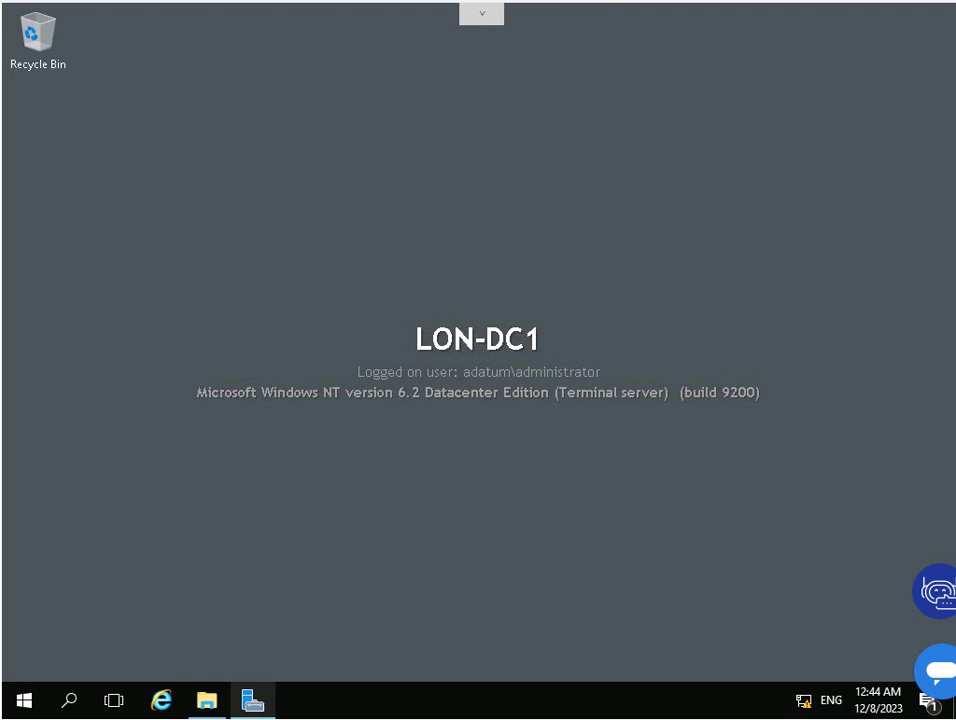
Launch Active Directory Users and Computers, expand Adatum.com and select the IT group in the IT OU.
click(252, 700)
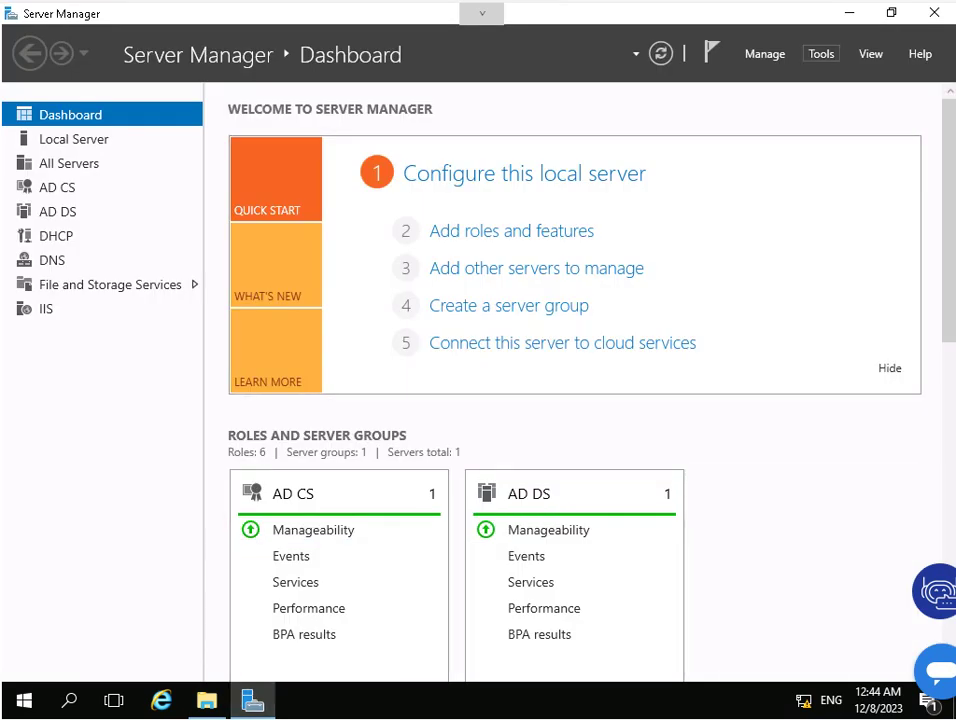
click(821, 54)
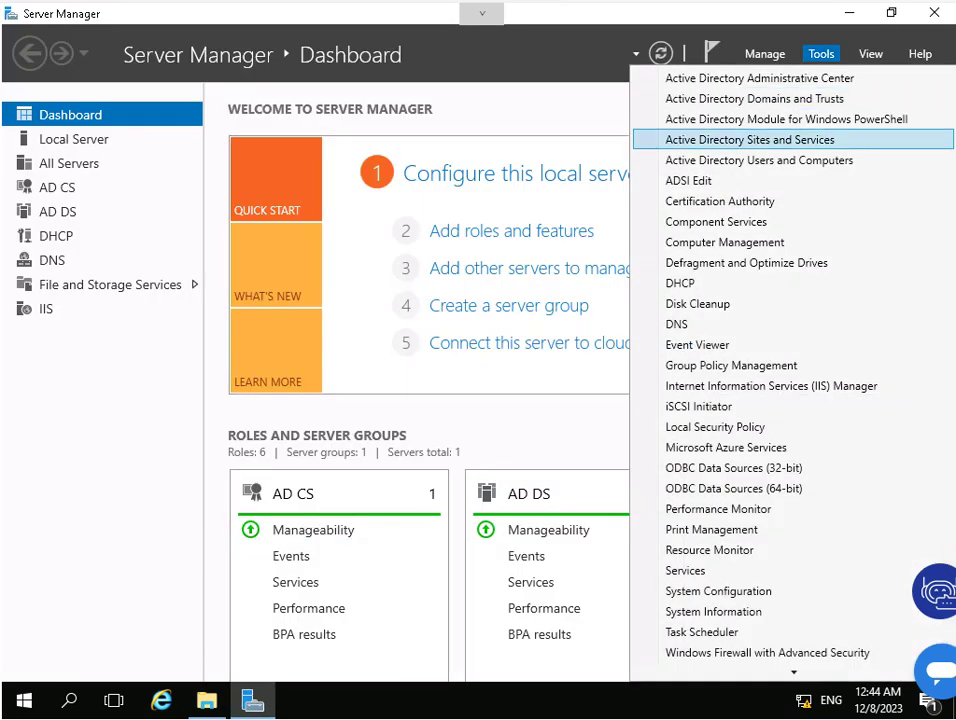
click(760, 160)
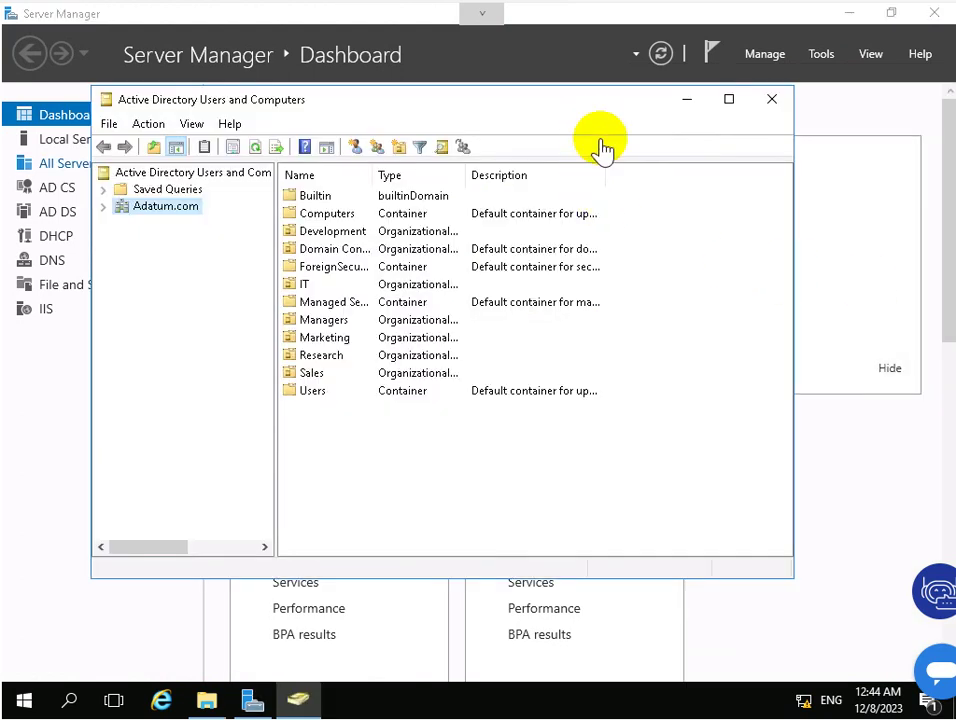
key(Right)
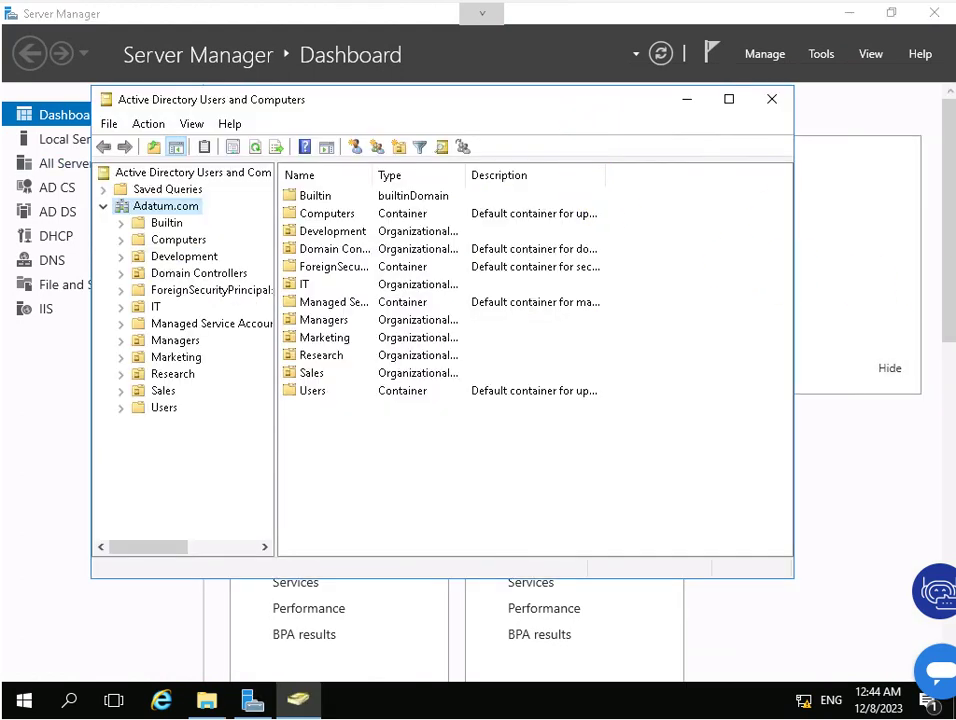
click(156, 306)
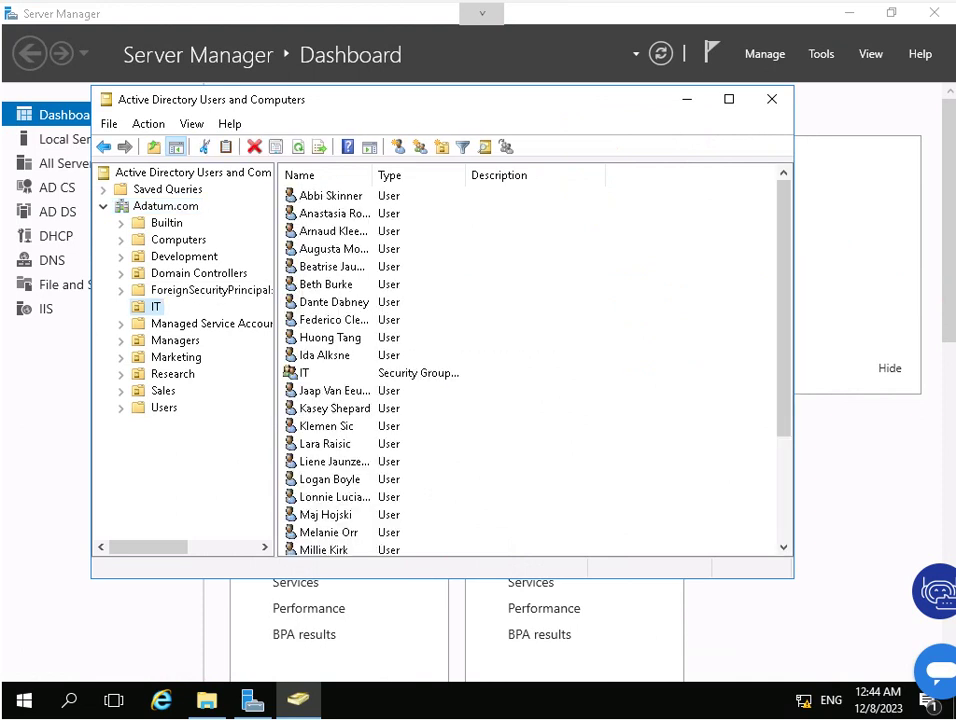
click(291, 372)
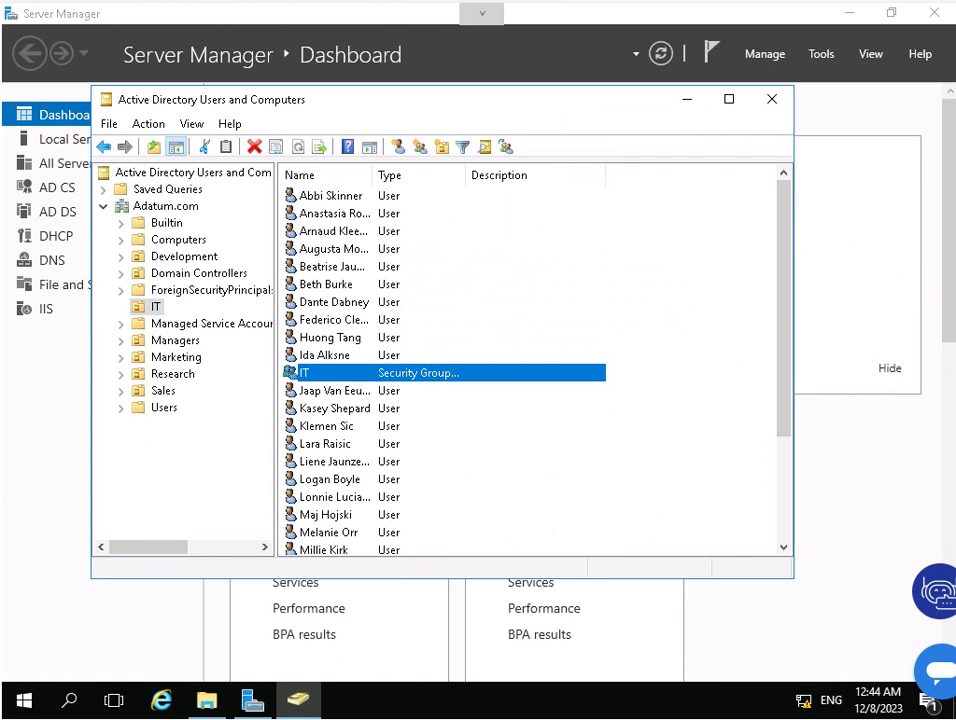
Open the IT group's Properties on the Members tab and review its member accounts.
right_click(337, 375)
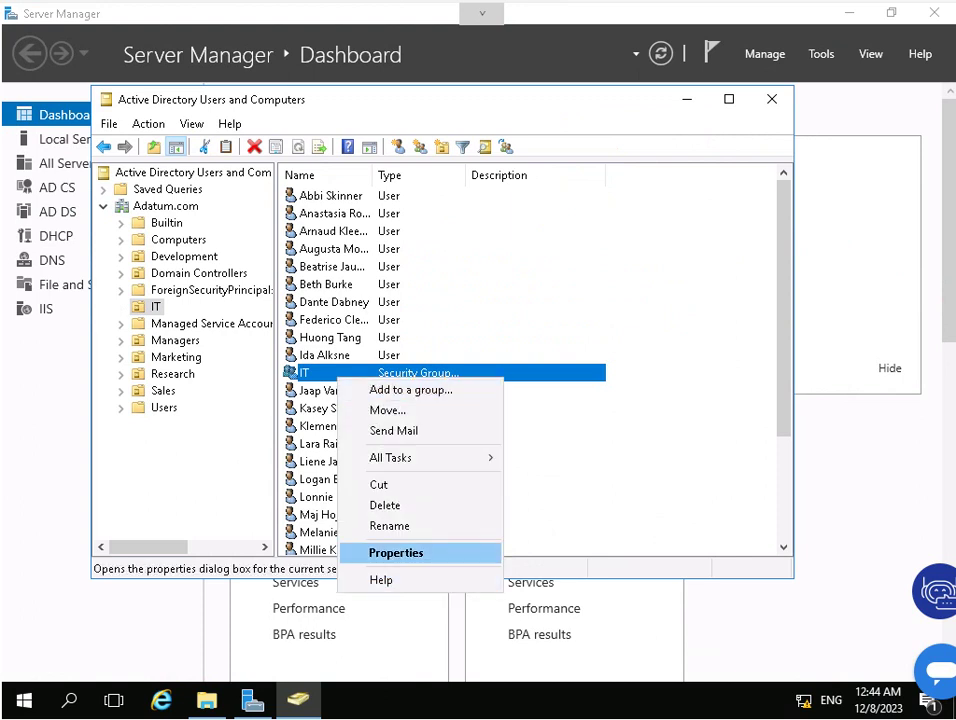
click(396, 552)
click(335, 164)
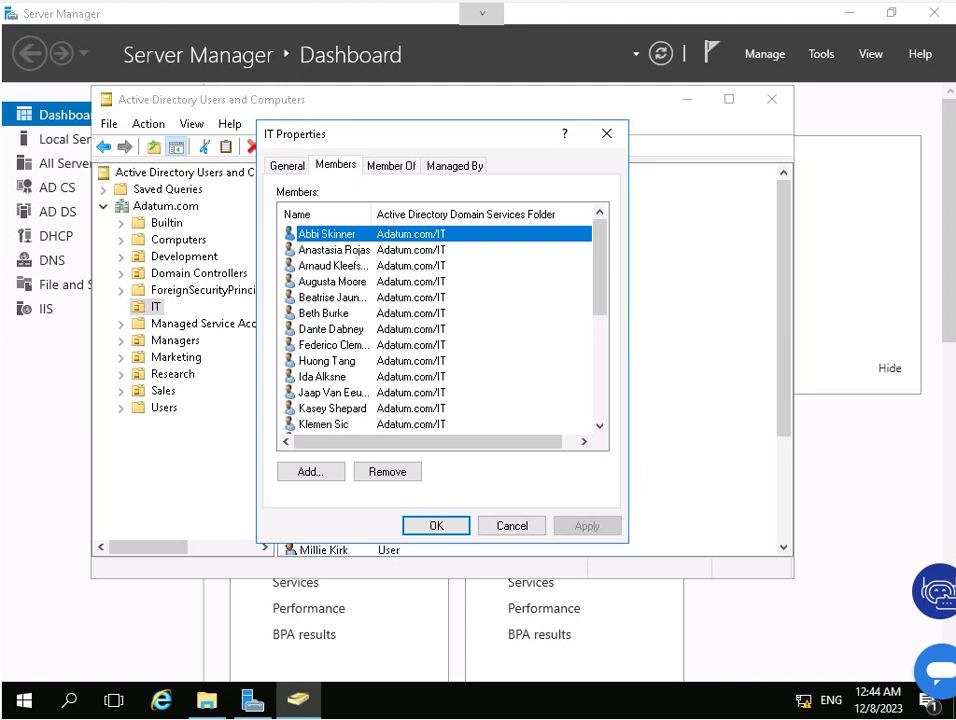
click(323, 313)
key(l)
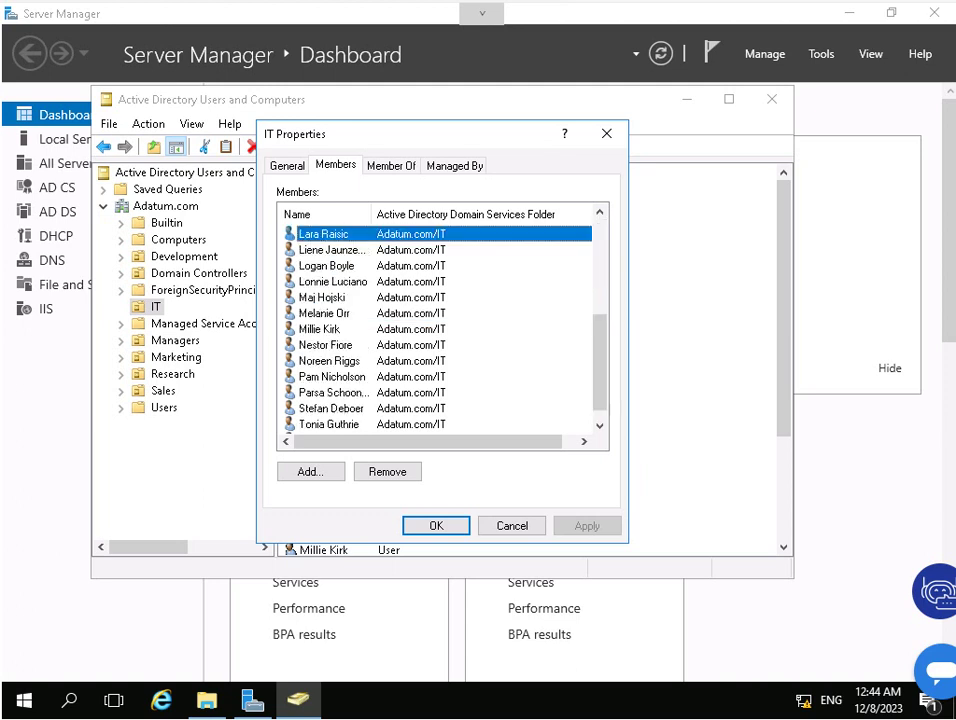
key(Down)
key(Down)
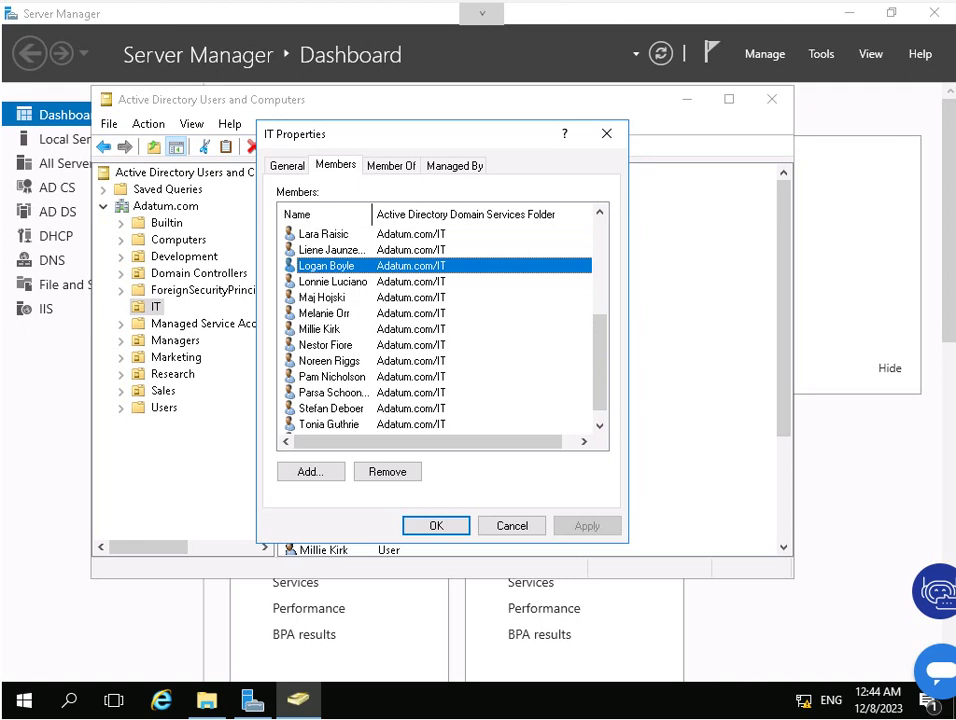
key(ctrl+KP_Add)
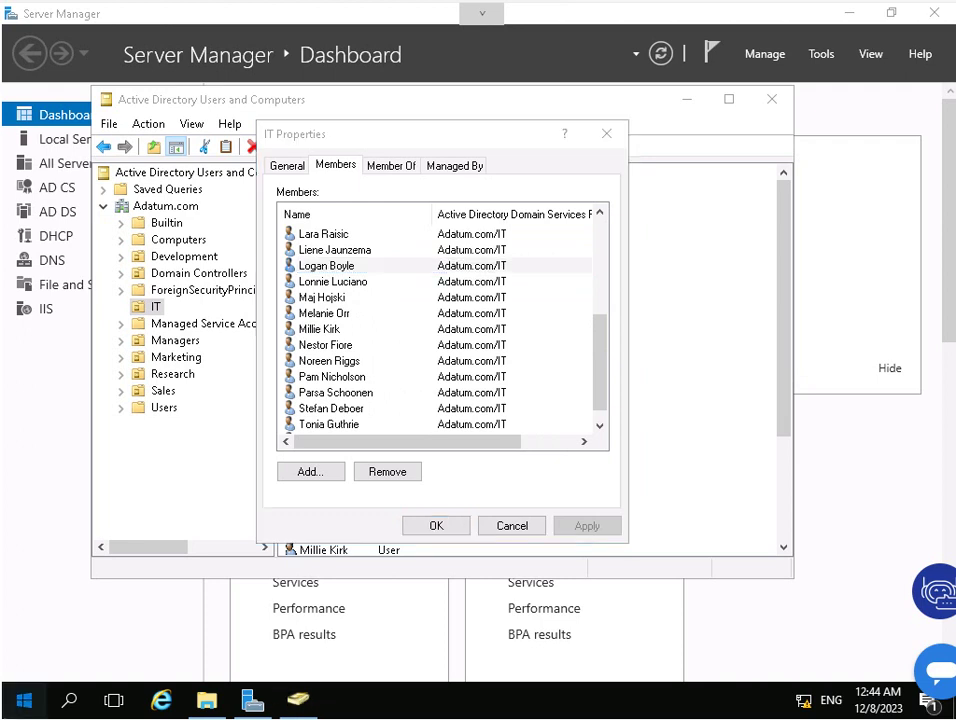
key(super)
key(super)
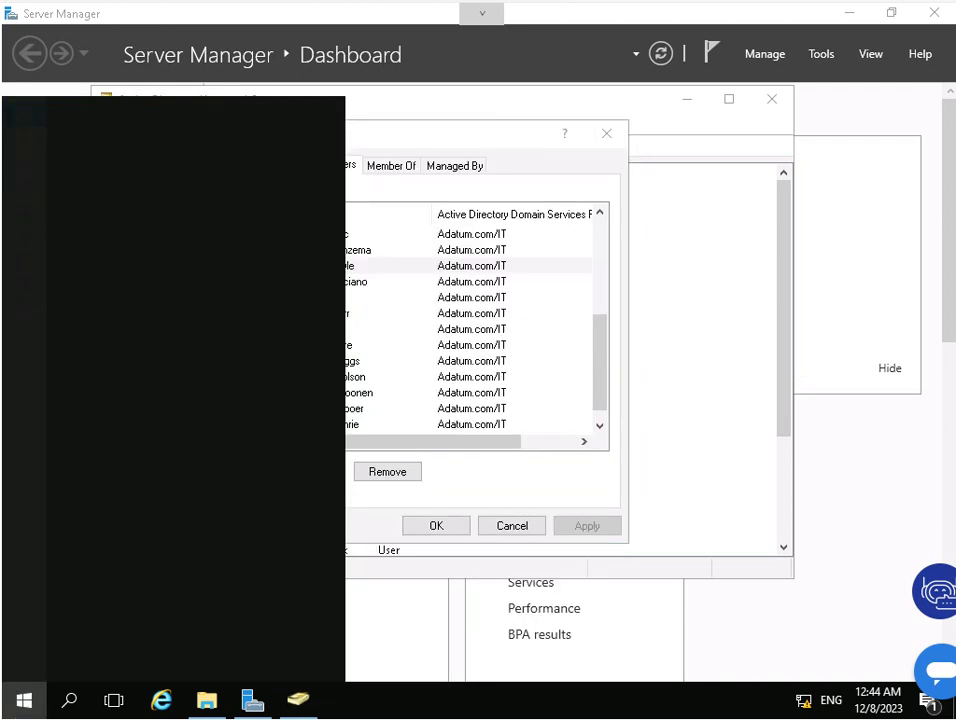
In Notepad, note that the VPN login will use an IT group member's username, then minimize it.
text(note)
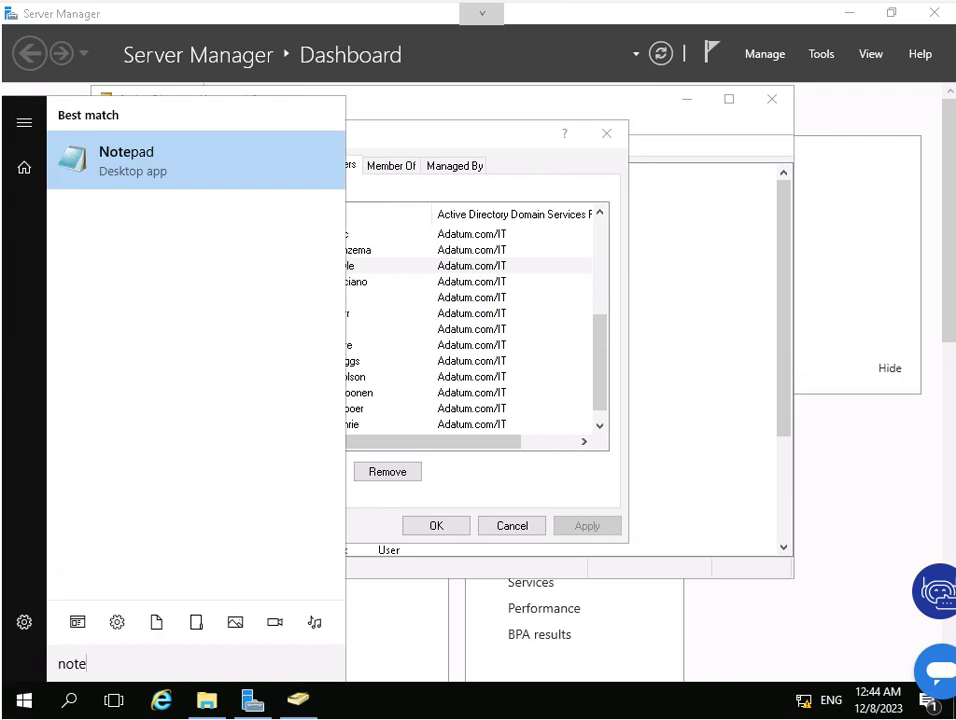
key(Return)
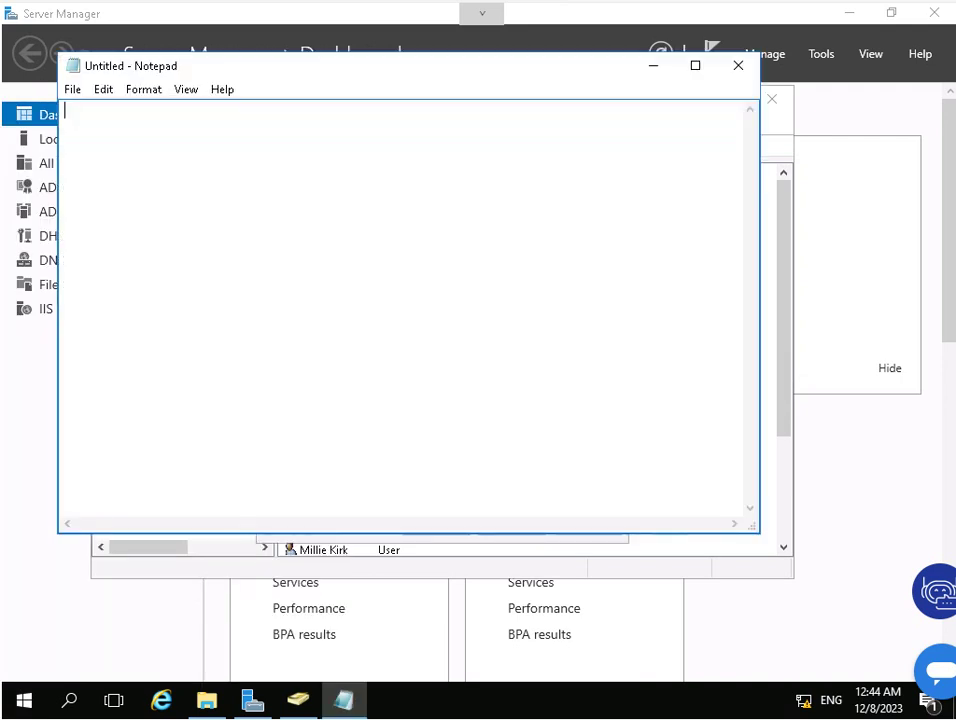
text(W)
key(BackSpace)
text(We'll login username)
key(BackSpace)
key(BackSpace)
text(me )
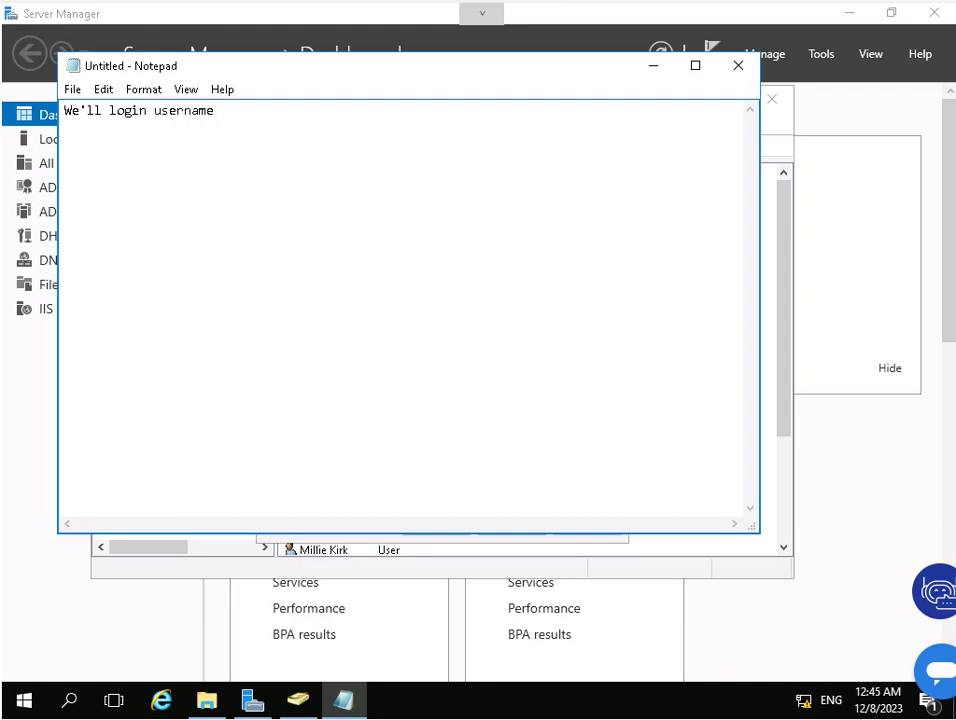
text(Logan as member)
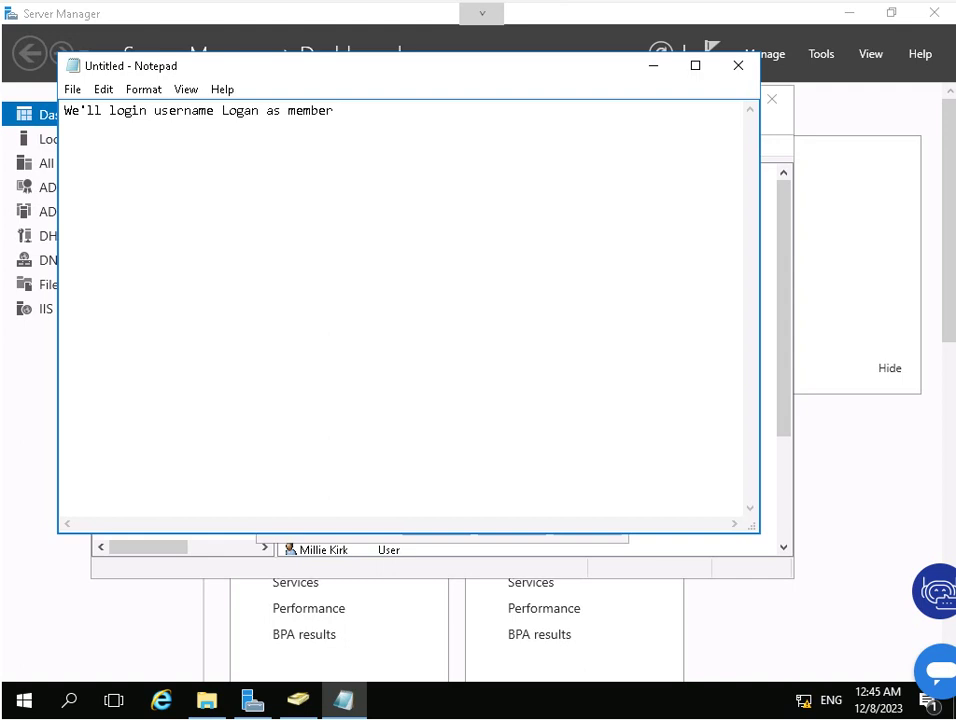
text(of IT G)
key(BackSpace)
text(group)
click(653, 66)
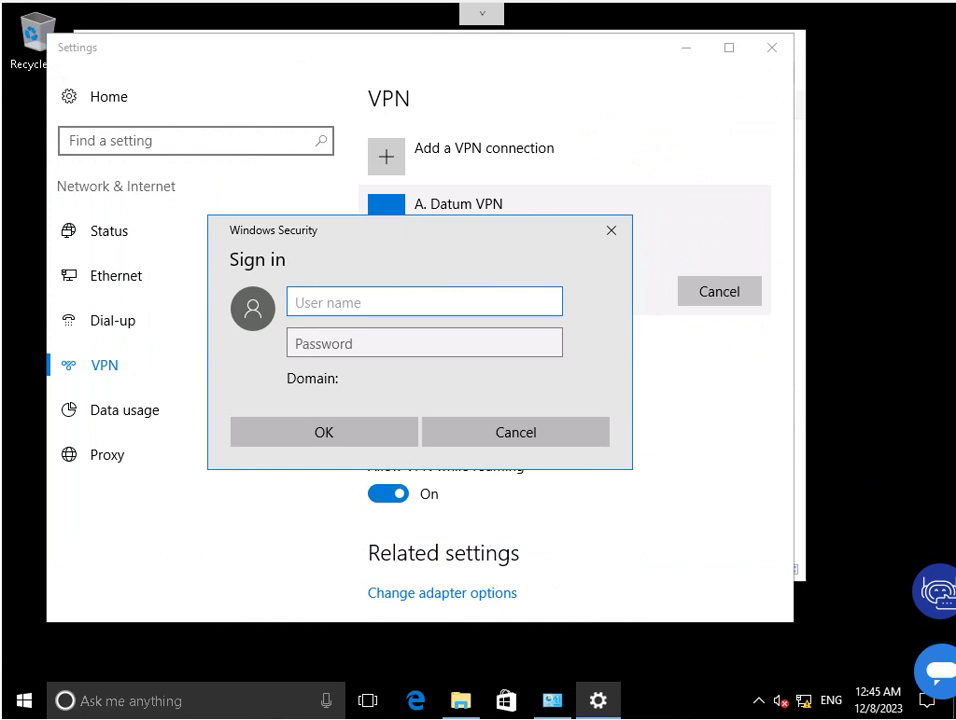
Submit an Adatum domain IT member's username and password to the VPN sign-in prompt.
text(adtum\)
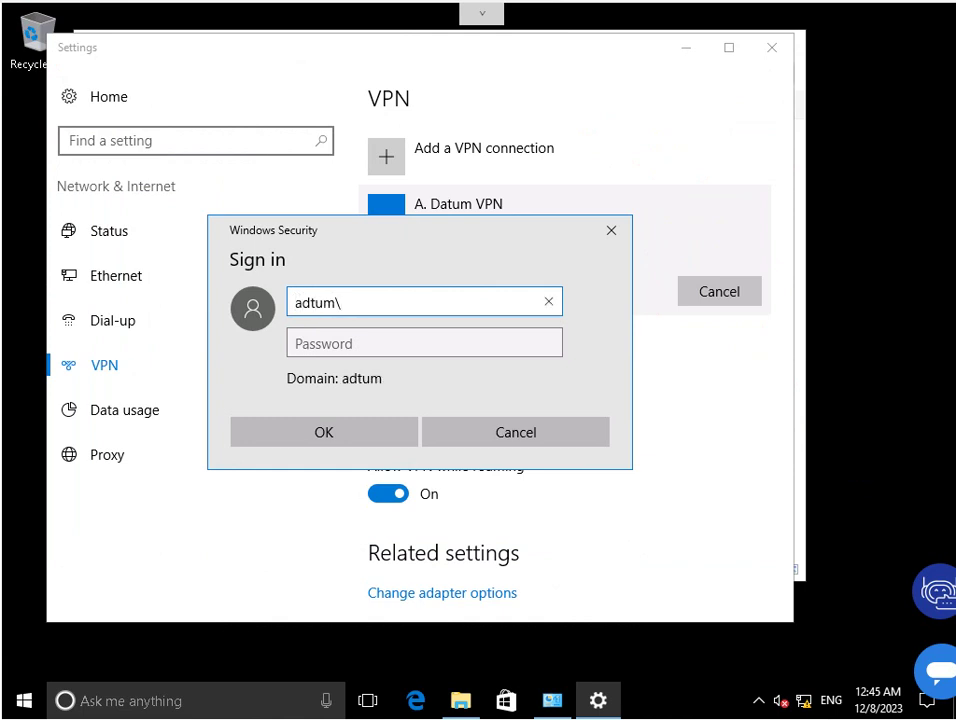
key(BackSpace)
key(BackSpace)
key(BackSpace)
key(BackSpace)
text(atum\logan)
key(Tab)
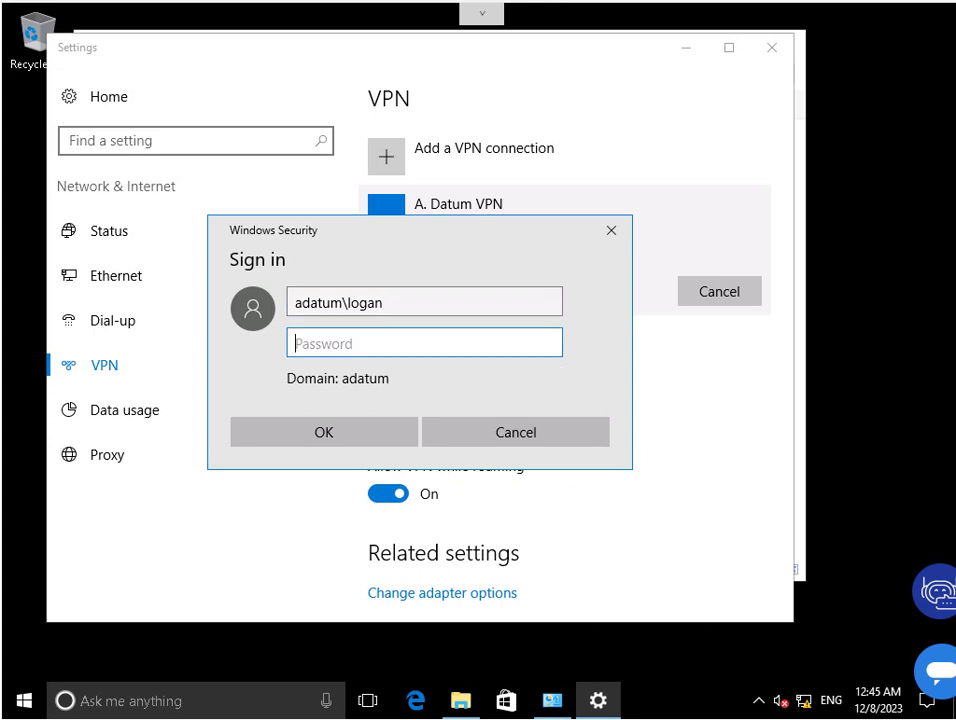
text(Pa$$w0rd)
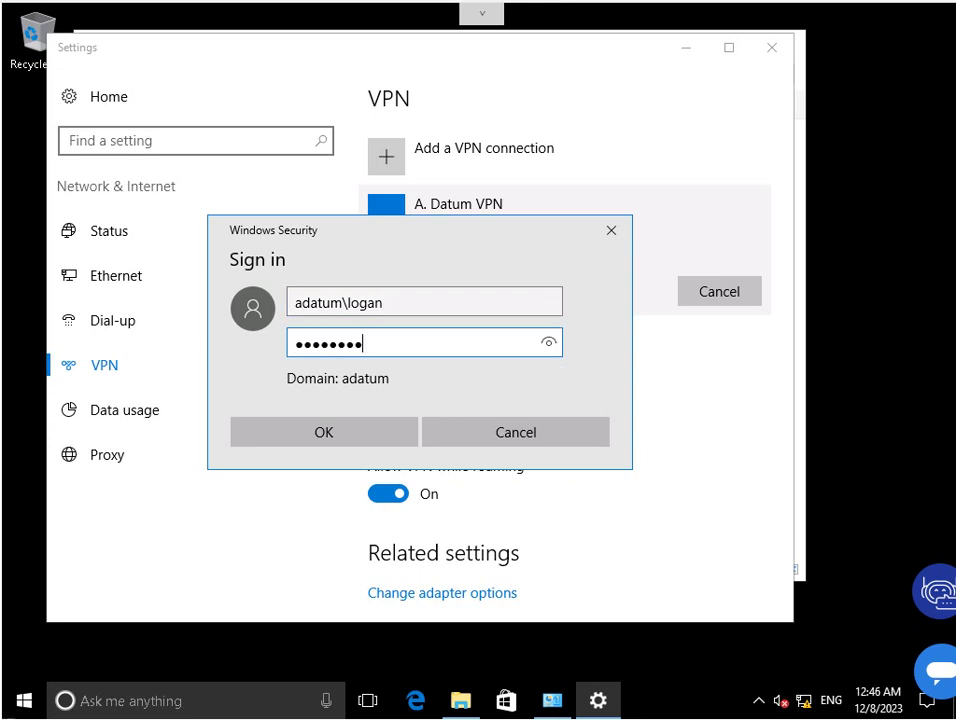
key(Return)
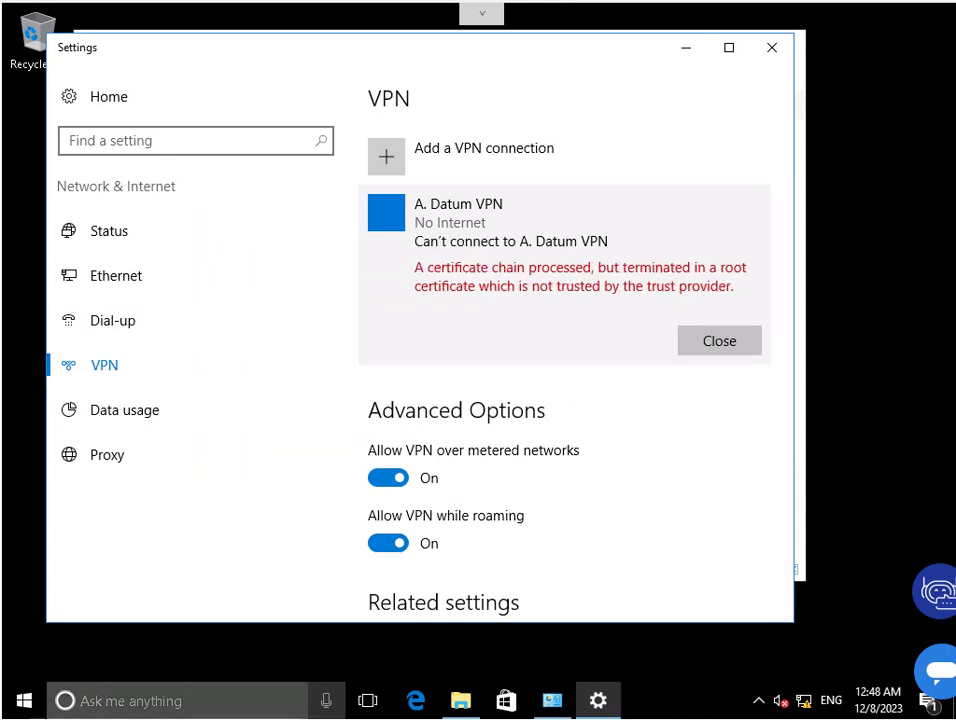
key(alt+Tab)
Below Task 7, write 'The client will attempt to connect to the VPN server by using a secure connection'.
key(BackSpace)
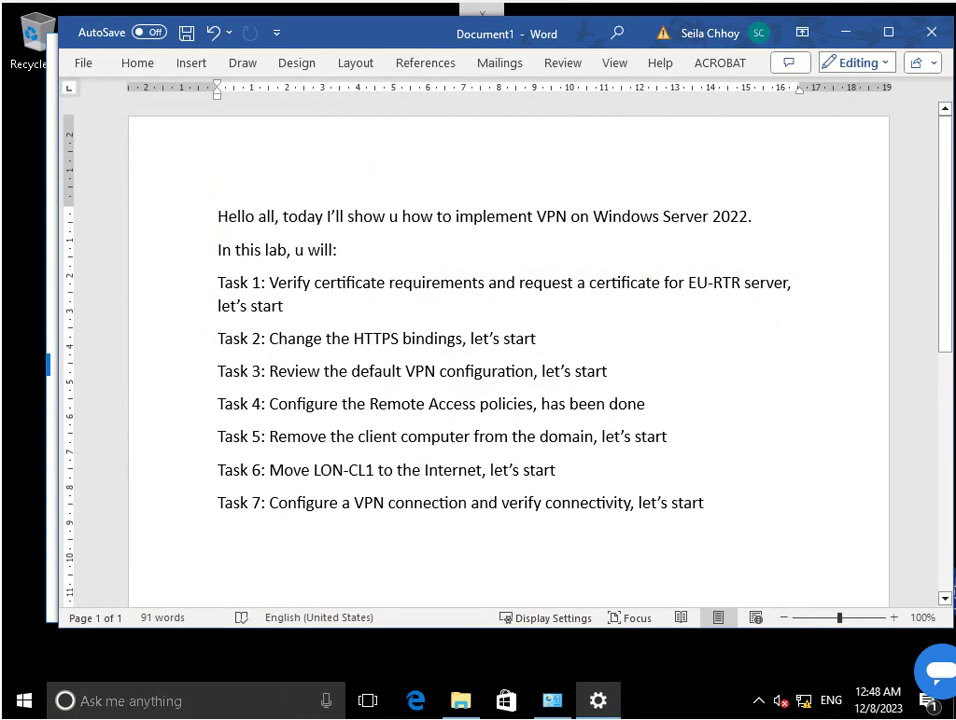
key(Return)
key(BackSpace)
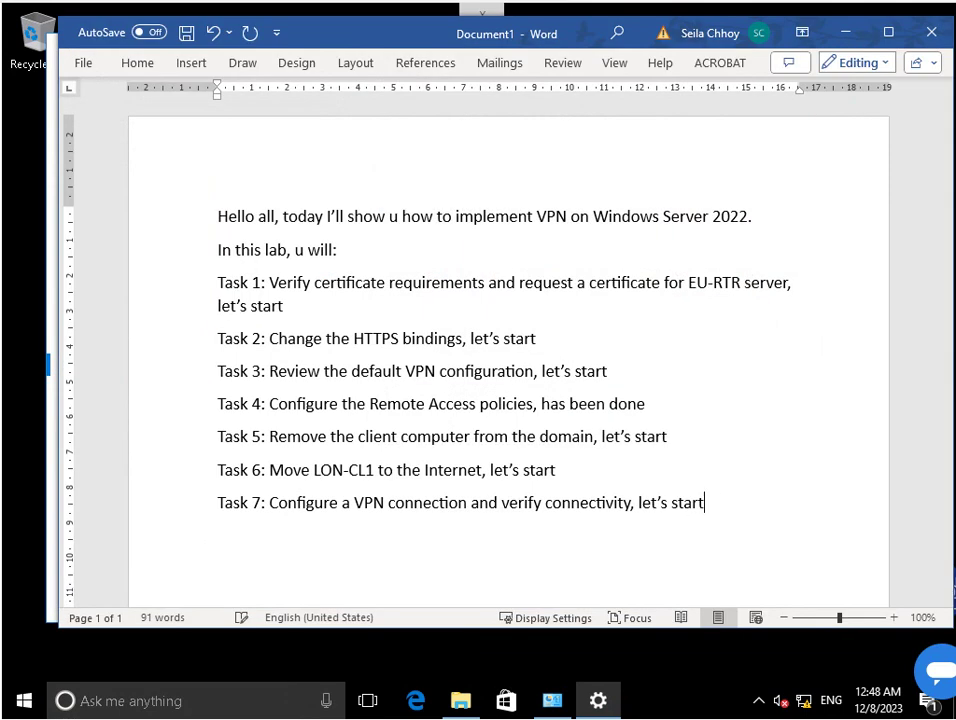
key(Return)
scroll(508, 360, down, 3)
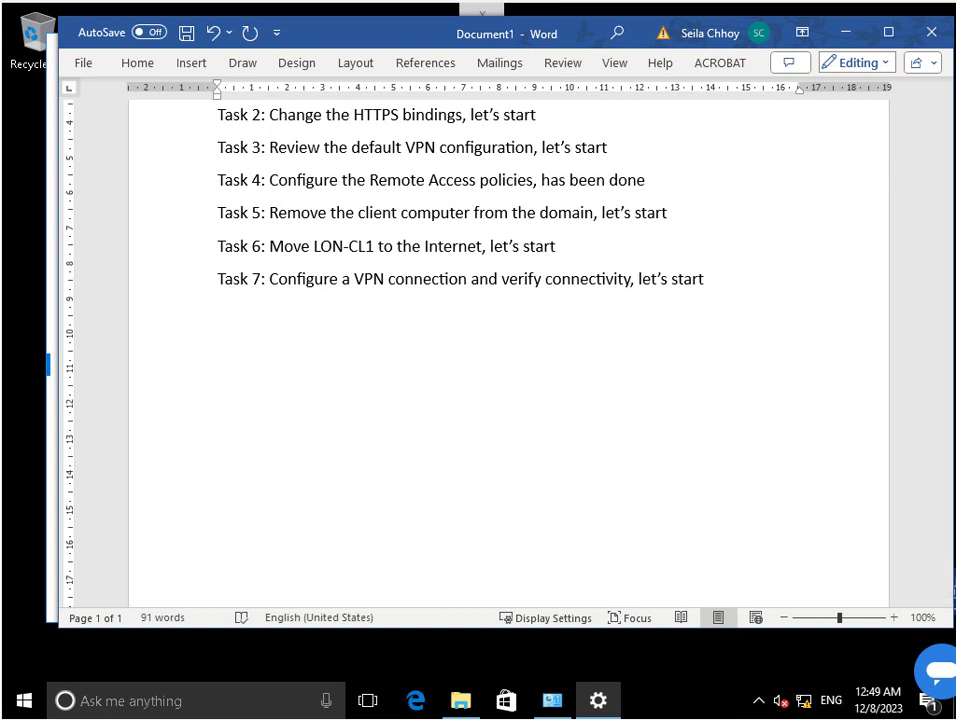
text(The client )
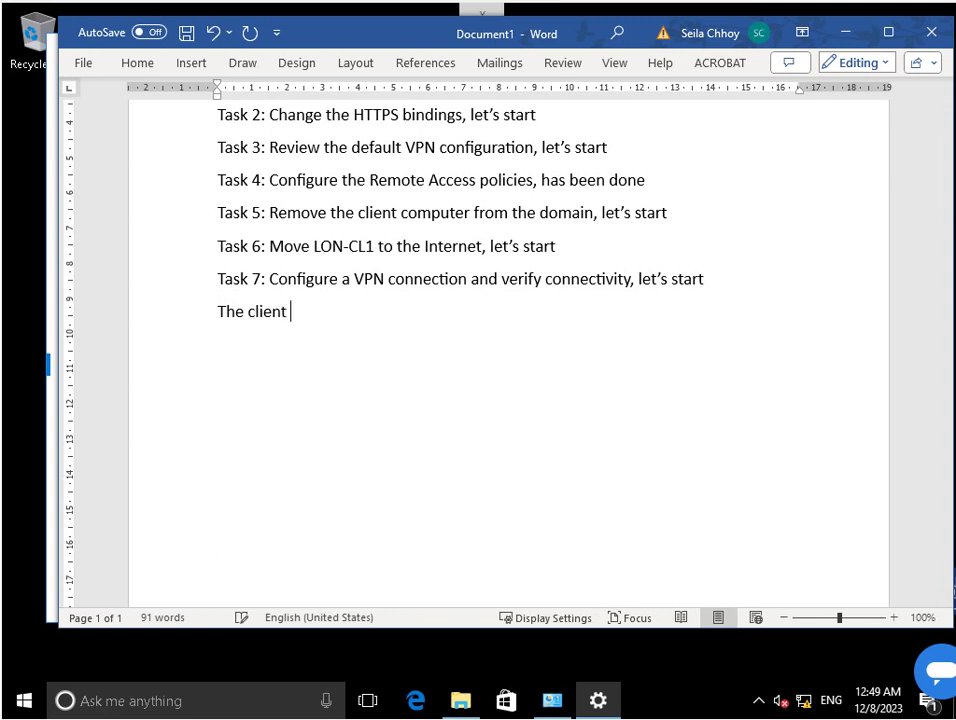
text(will att)
key(Tab)
text(connect )
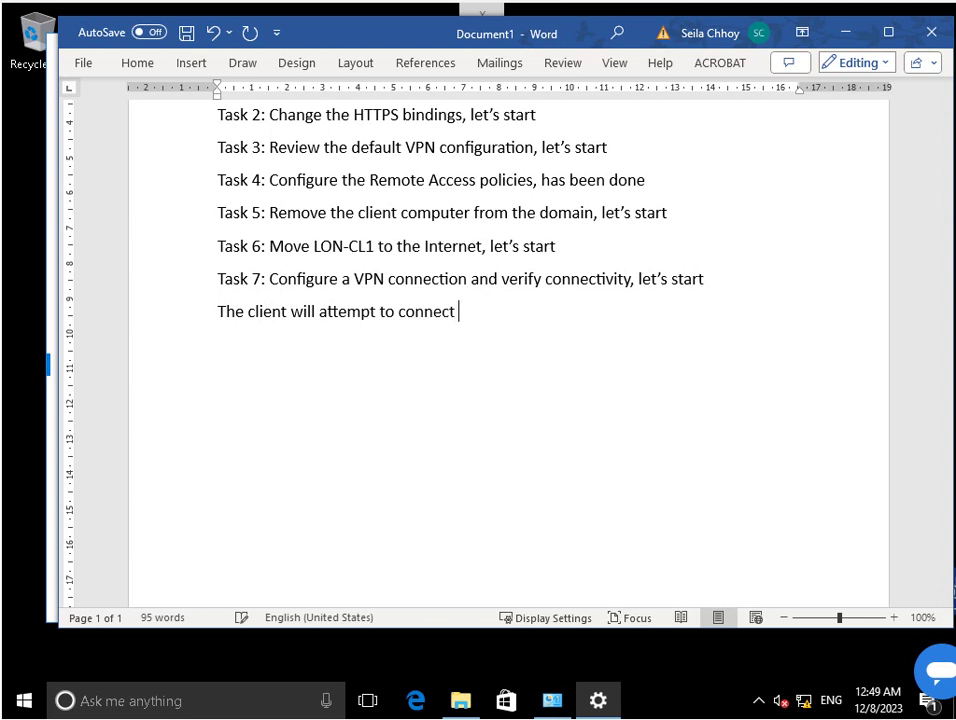
text(to the VPN)
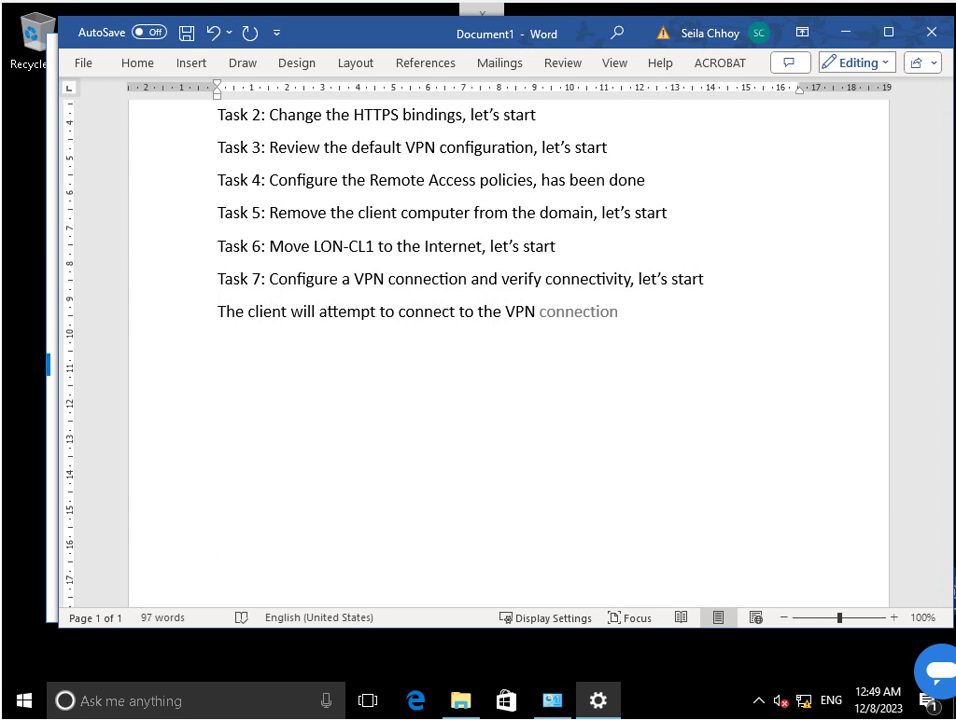
text( server)
text(by using )
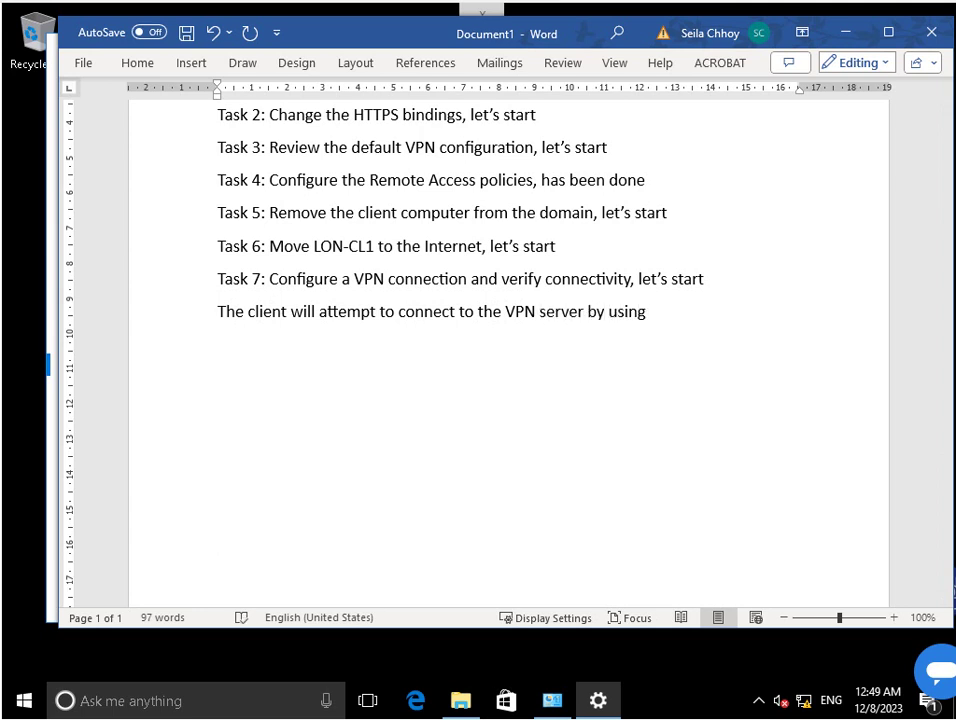
text(a secure com)
key(BackSpace)
text(n)
key(Tab)
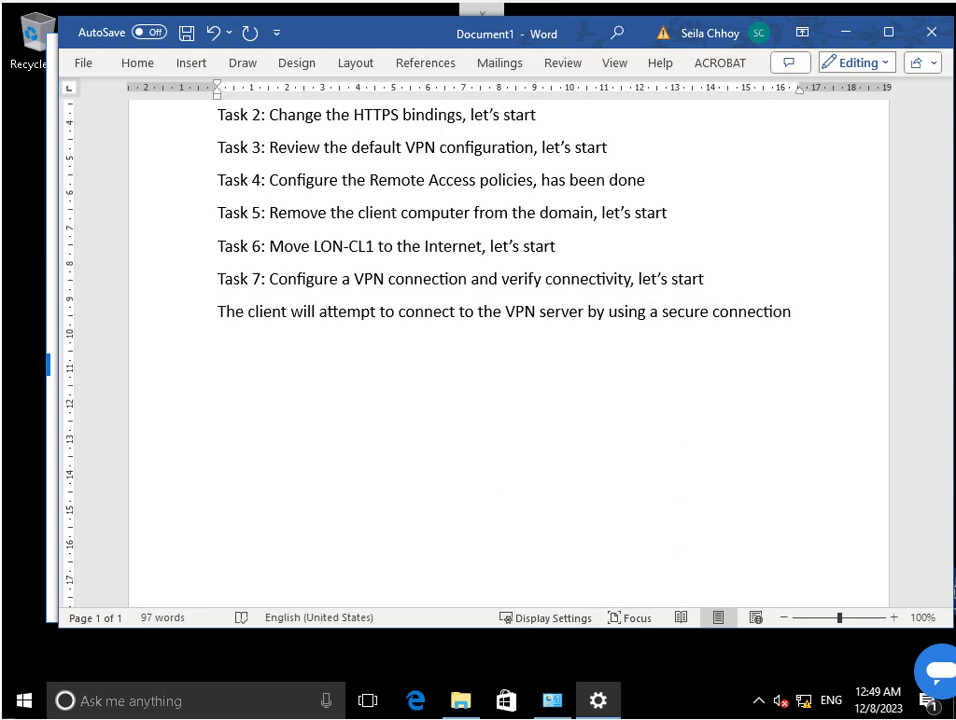
Continue: in this case the client lacks a computer certificate or preshared key, so couldn't establish L2TP, IKEv2.
text(, in this)
key(Tab)
text(, )
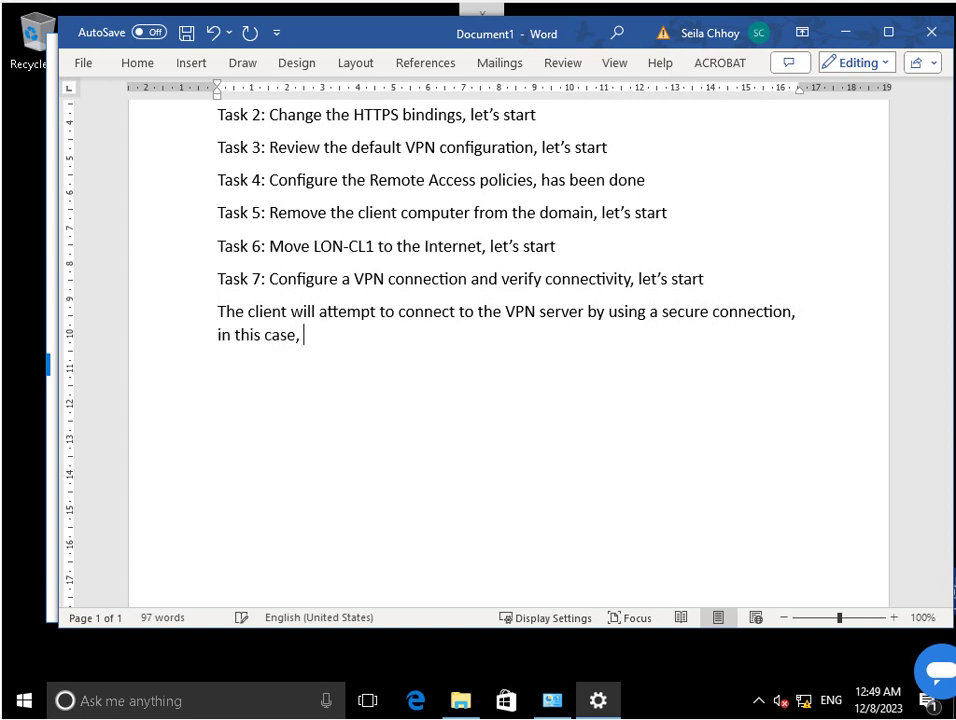
text(client doe)
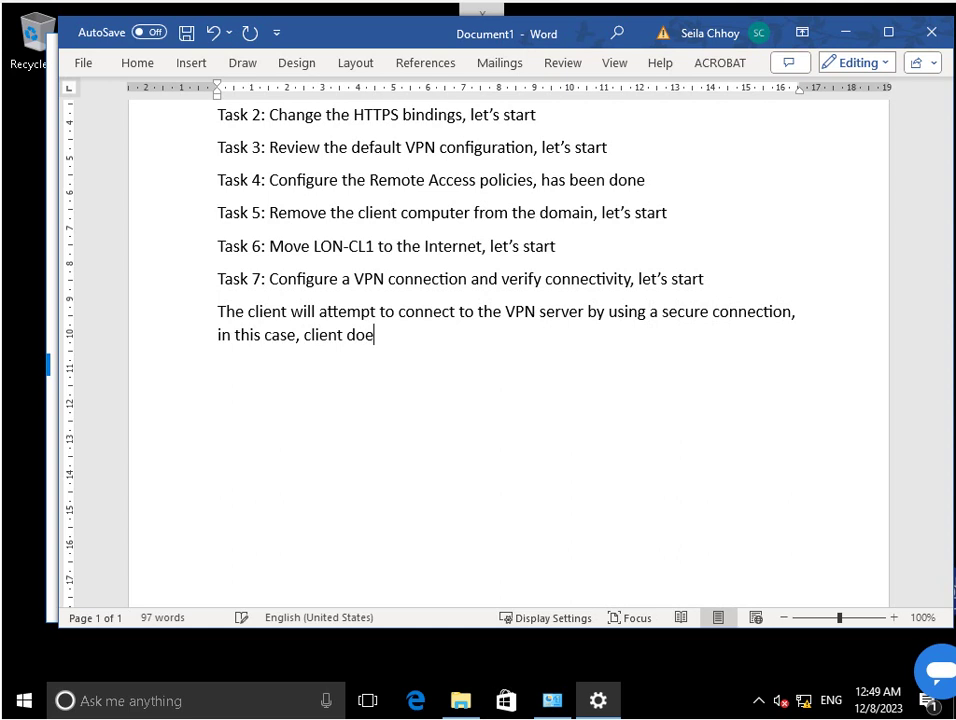
text(s not have computer )
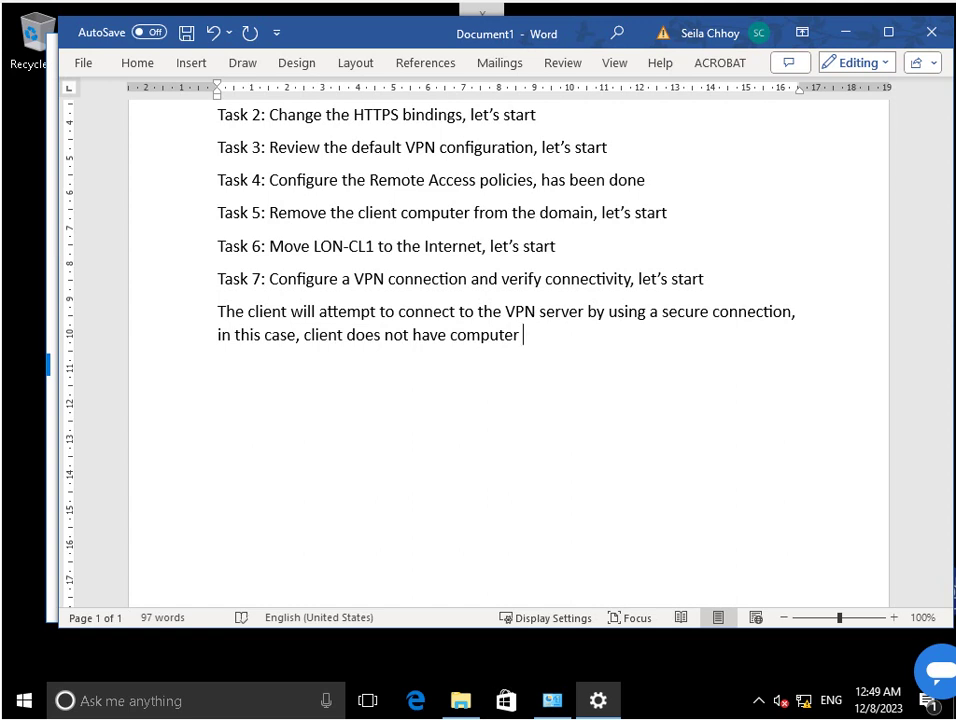
text(cer)
key(Tab)
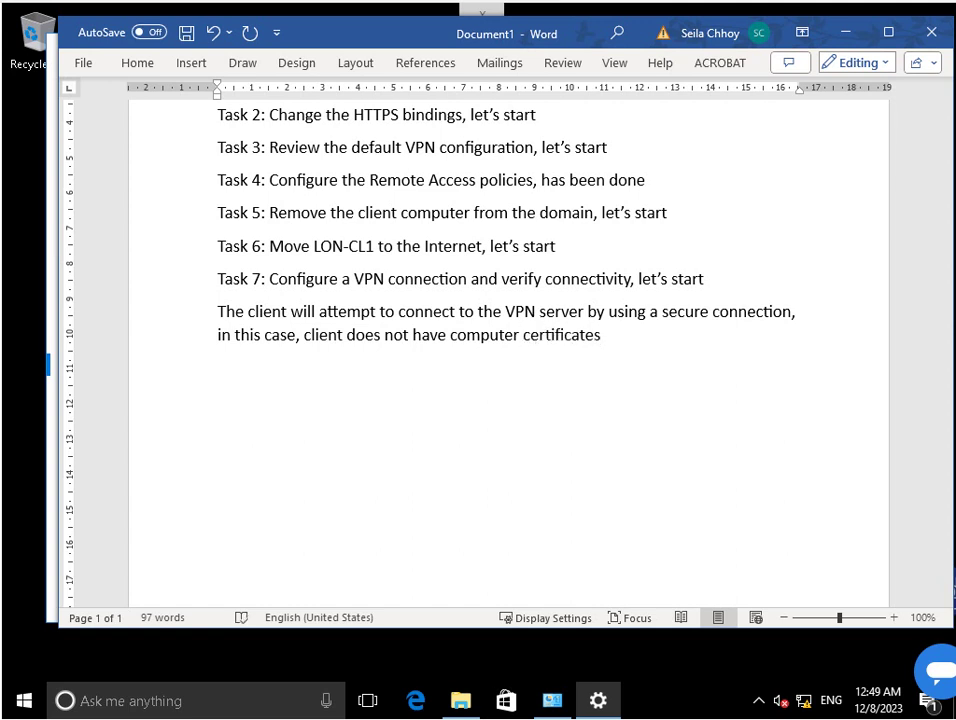
key(BackSpace)
text(or presharaed key)
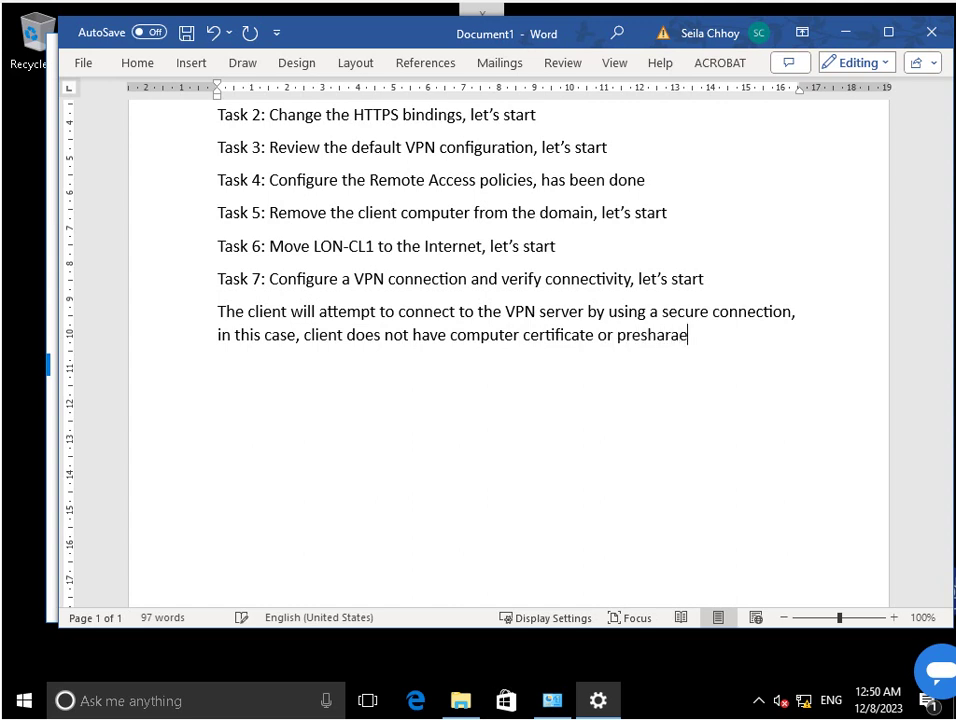
key(BackSpace)
key(BackSpace)
key(BackSpace)
key(BackSpace)
key(BackSpace)
key(BackSpace)
key(BackSpace)
key(BackSpace)
text(red key,)
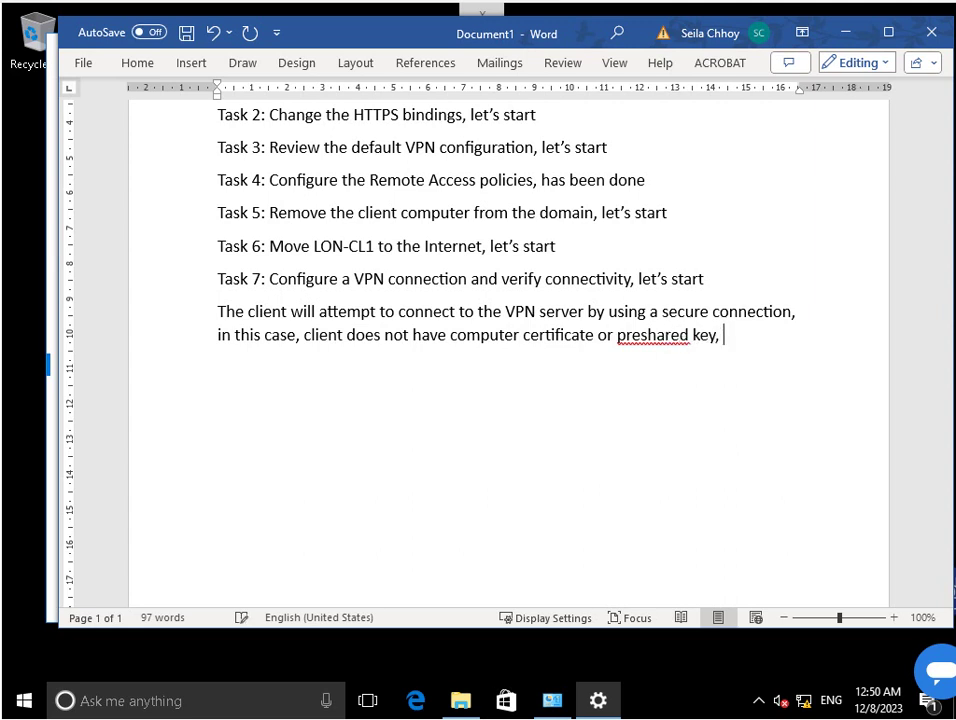
text( the client)
text( could)
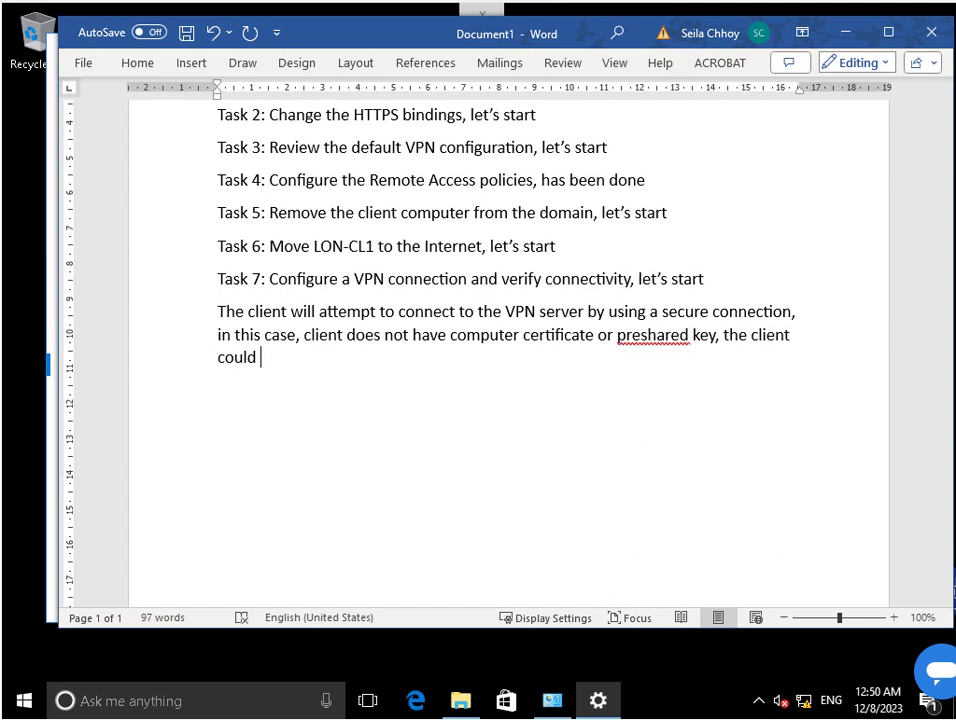
text(not establish)
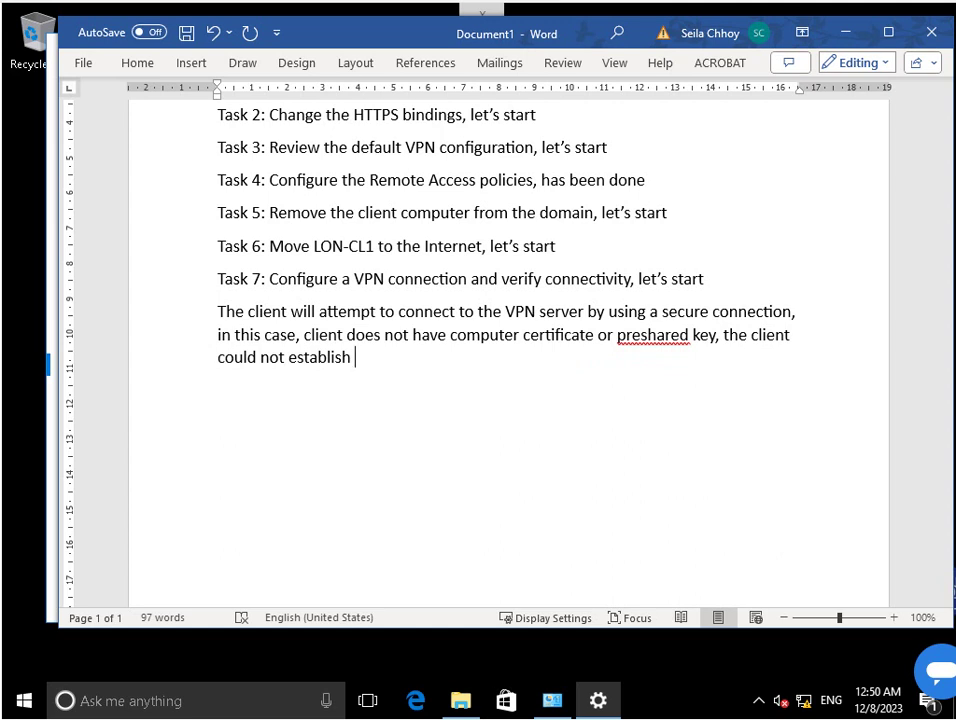
text(L2TP, IKEv2)
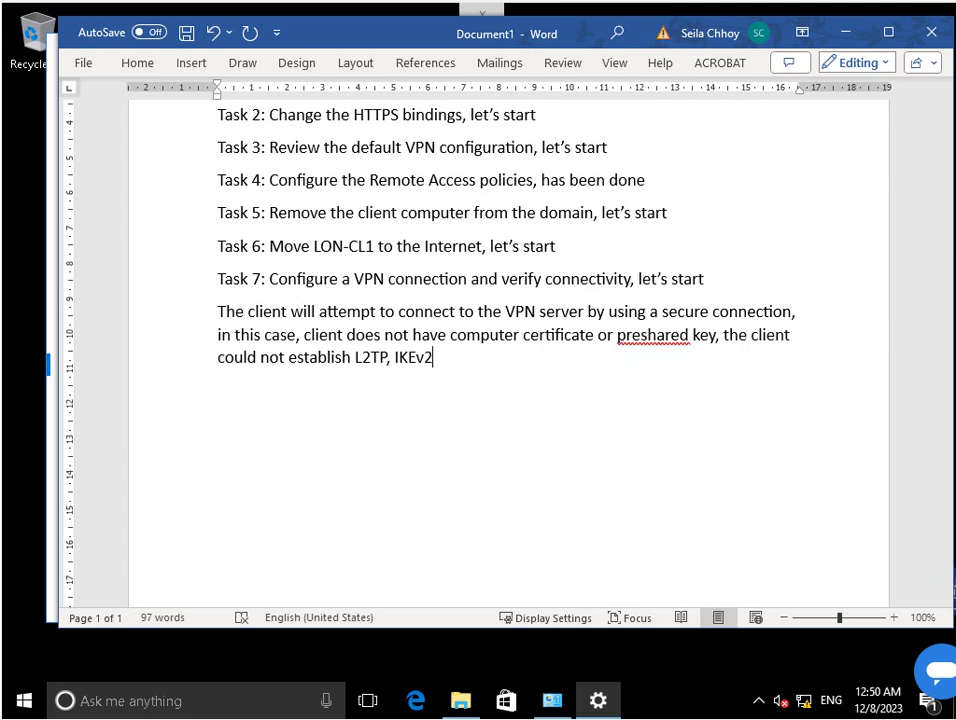
End the explanation with a period and recheck the VPN connection error.
text(.)
scroll(700, 535, up, 3)
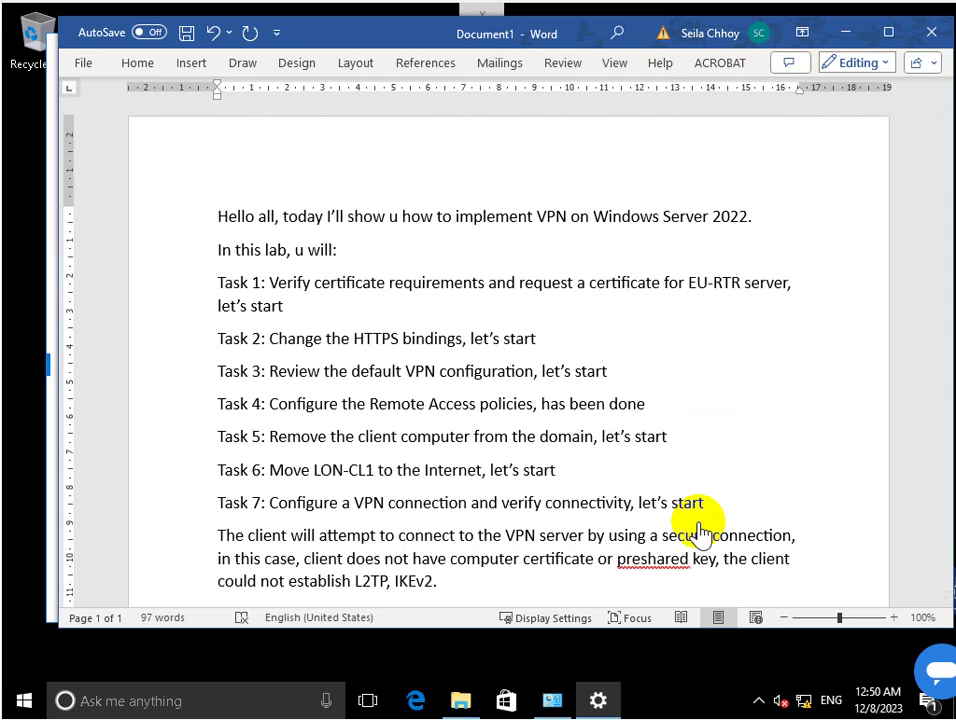
scroll(700, 535, down, 5)
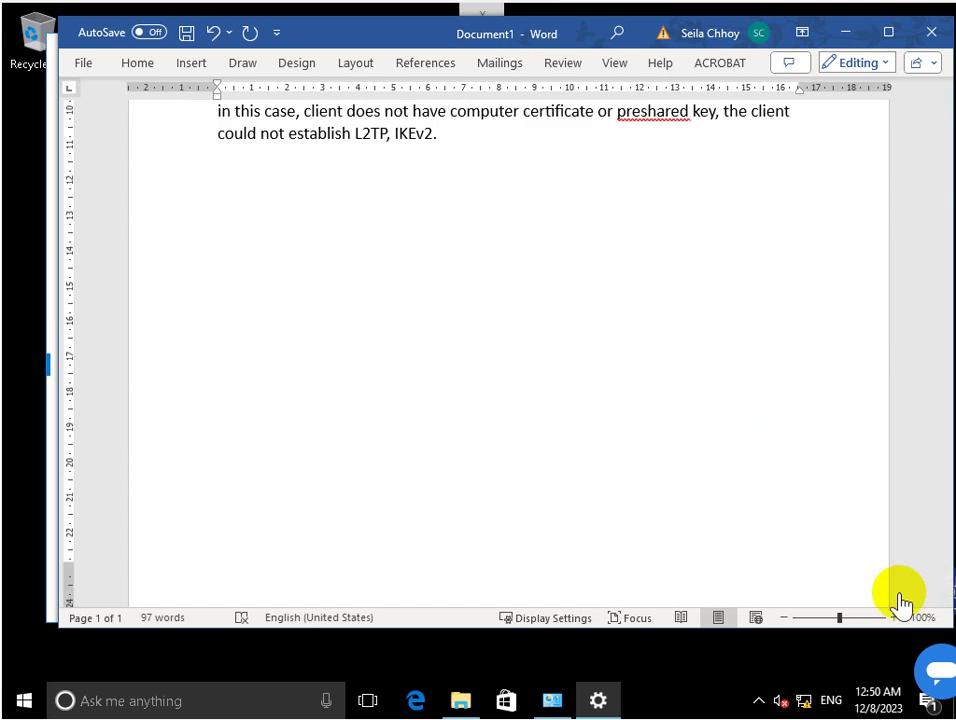
key(alt+Tab)
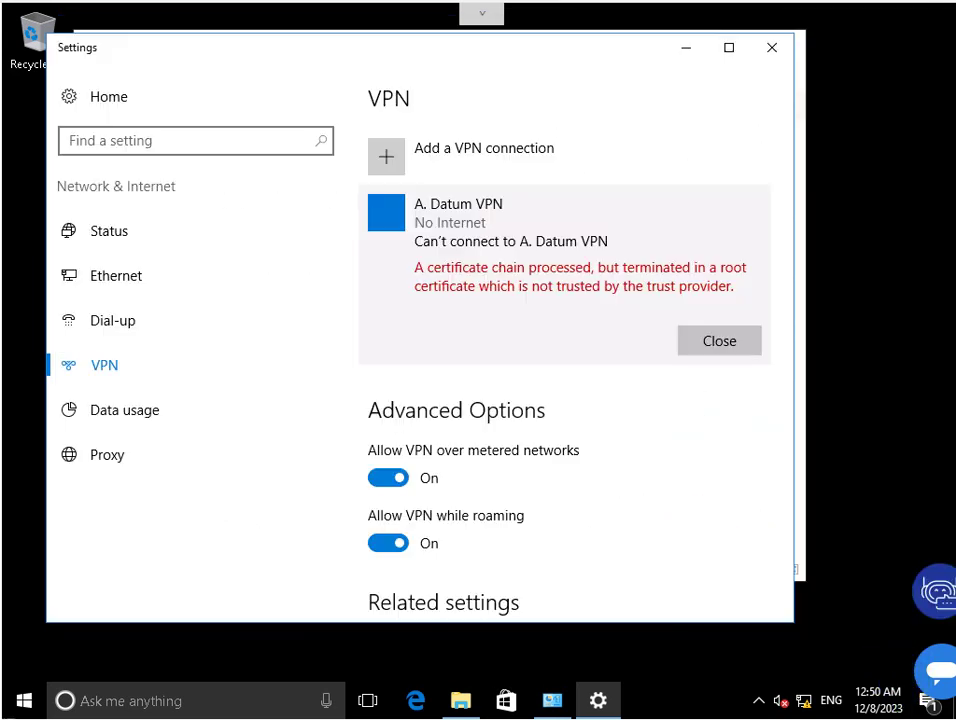
key(alt+Tab)
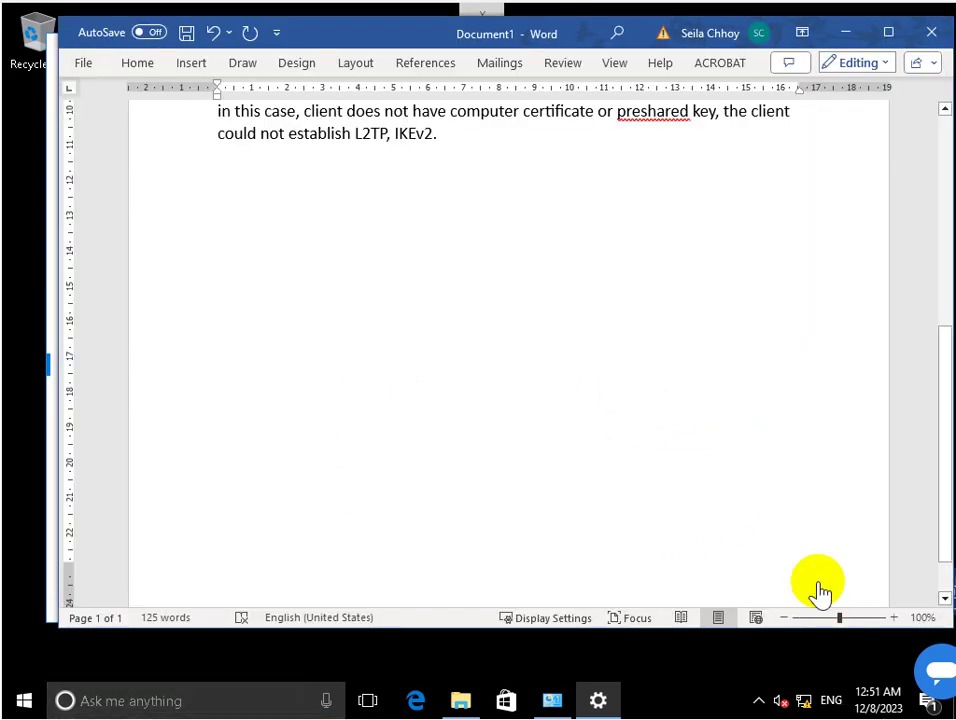
scroll(508, 350, up, 4)
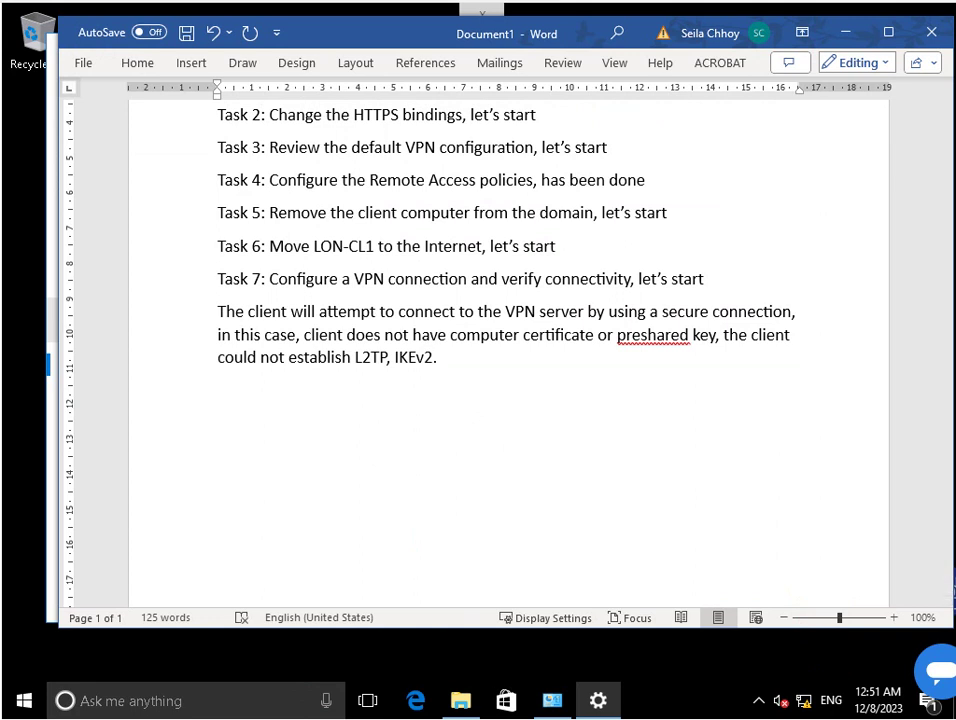
Type 'Task 8: Install Trust Root certificate to computer client, let's start' and add a new line.
text(Task 8: Install )
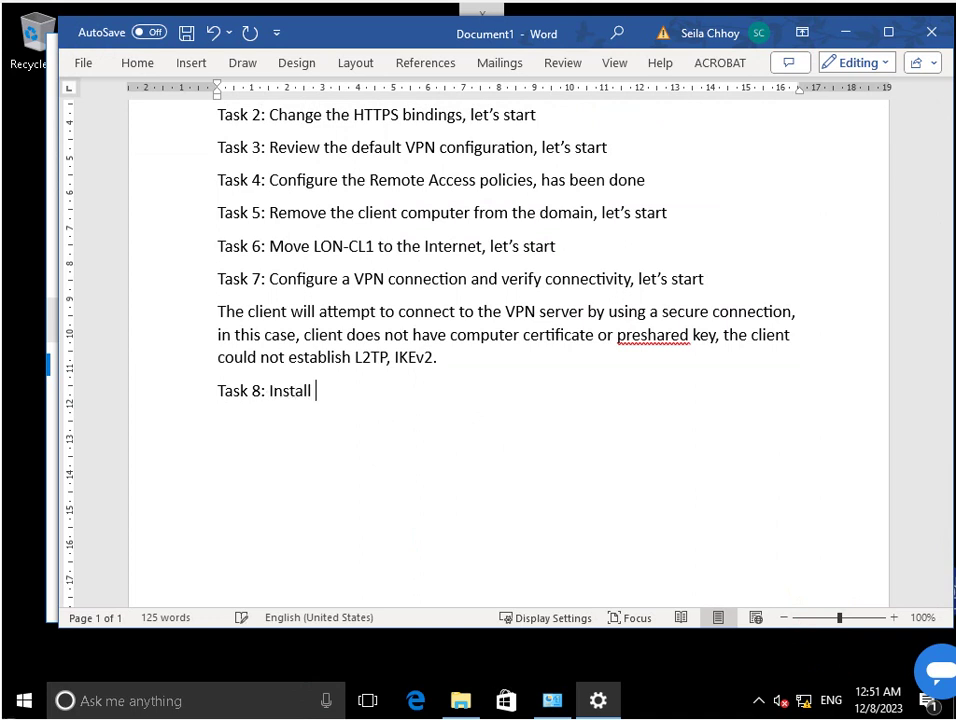
text(Trust Root )
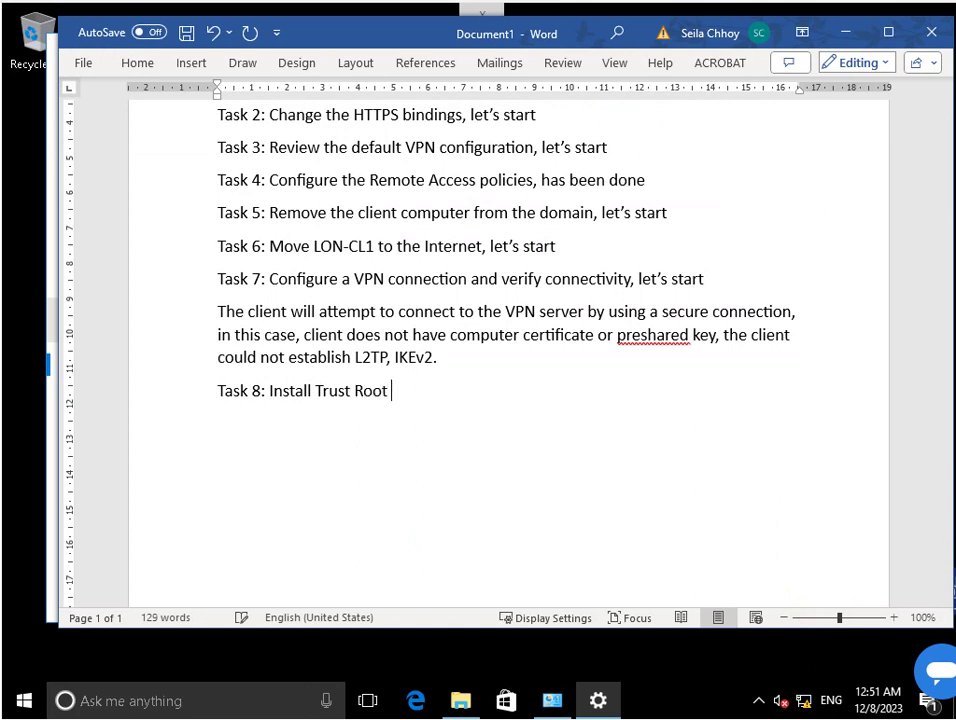
text(certificate to )
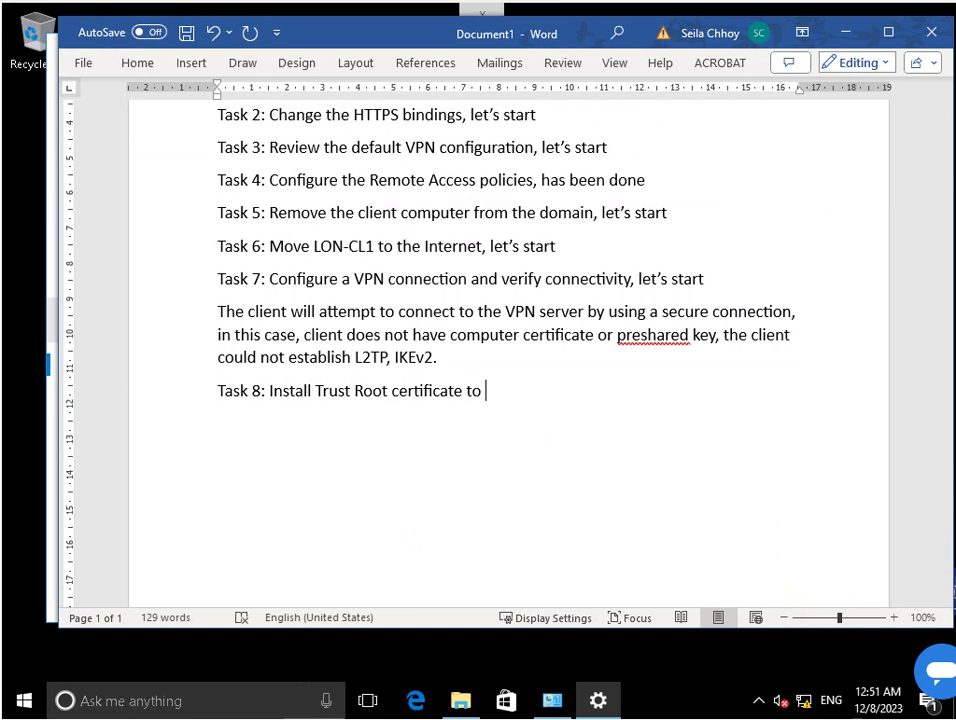
text(computer client, le)
key(BackSpace)
text(lets')
key(BackSpace)
key(BackSpace)
text('s sa)
key(BackSpace)
text(tart)
key(Return)
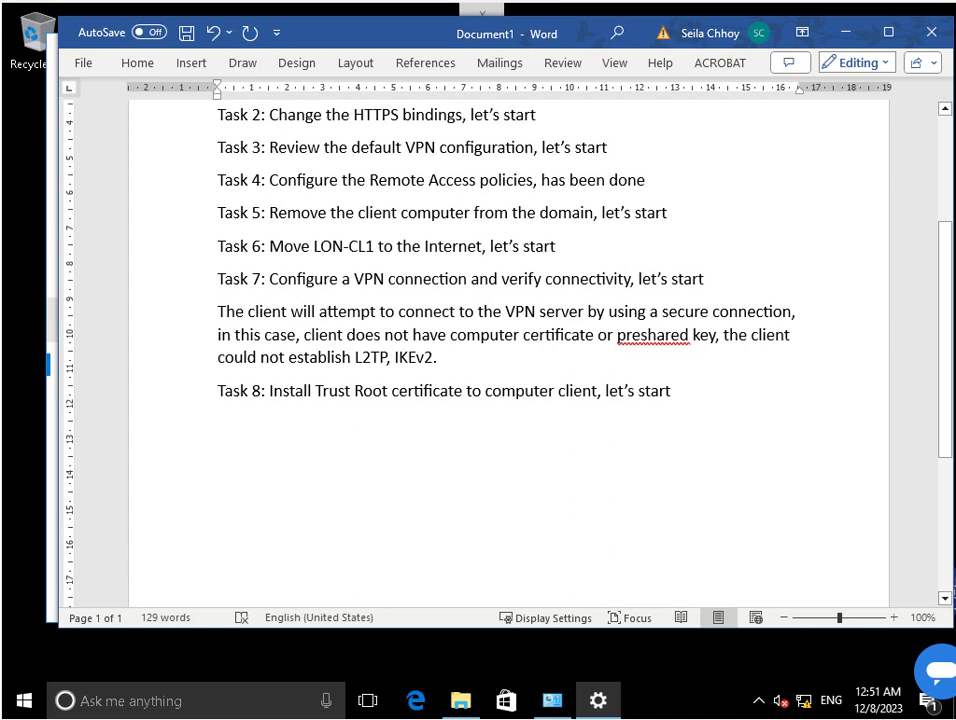
Minimize the Word notes and close the IT group properties and Active Directory Users and Computers.
click(845, 32)
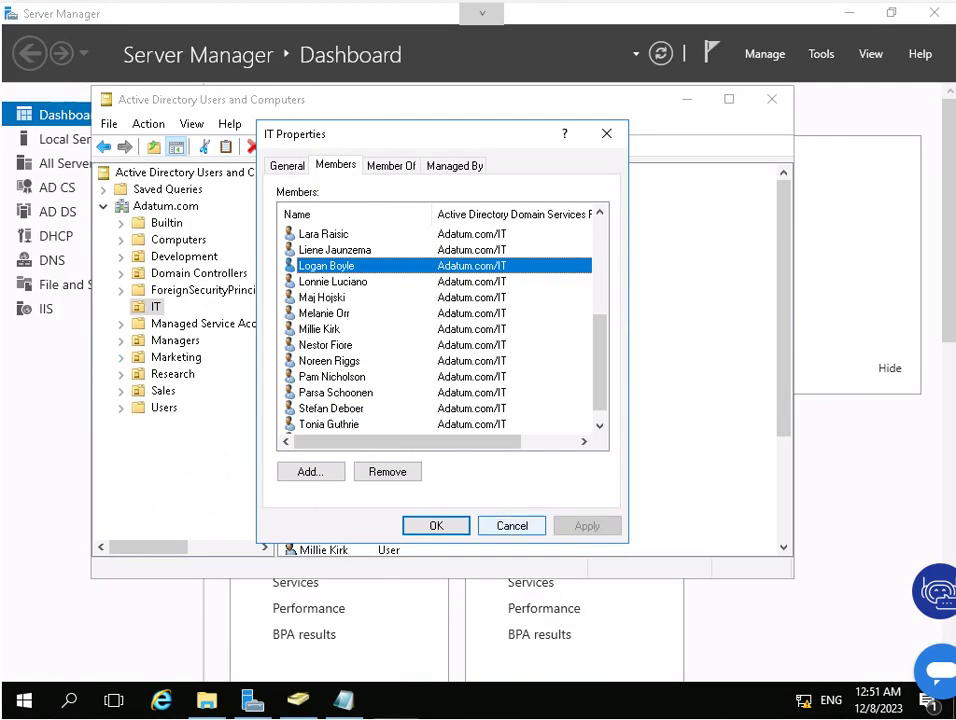
key(Escape)
click(771, 99)
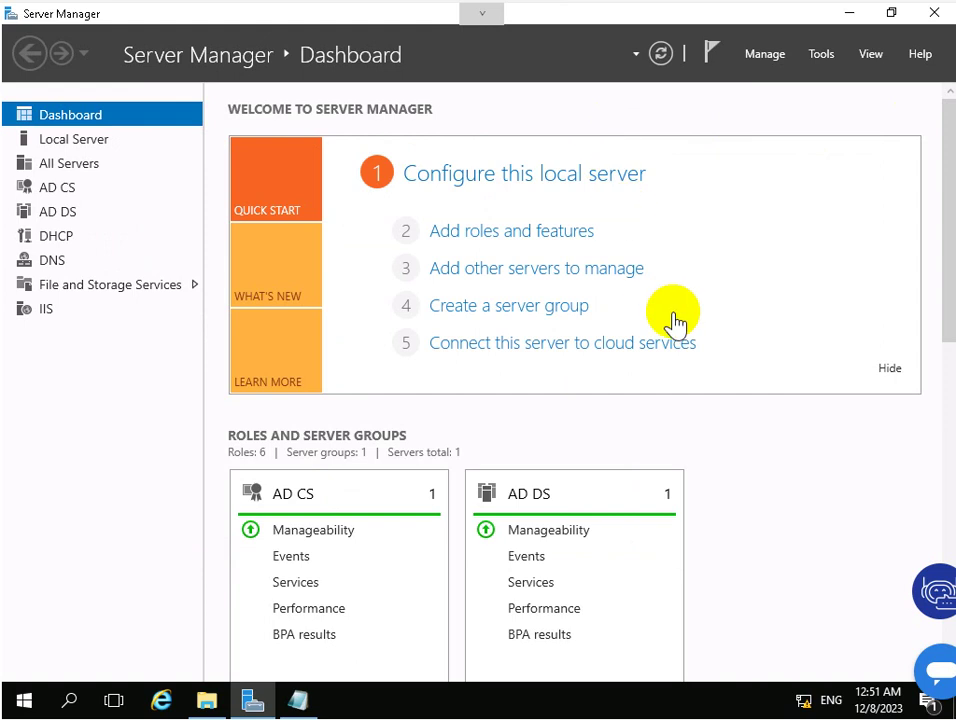
Restore Server Manager on LON-DC1 and open its Tools menu.
click(851, 13)
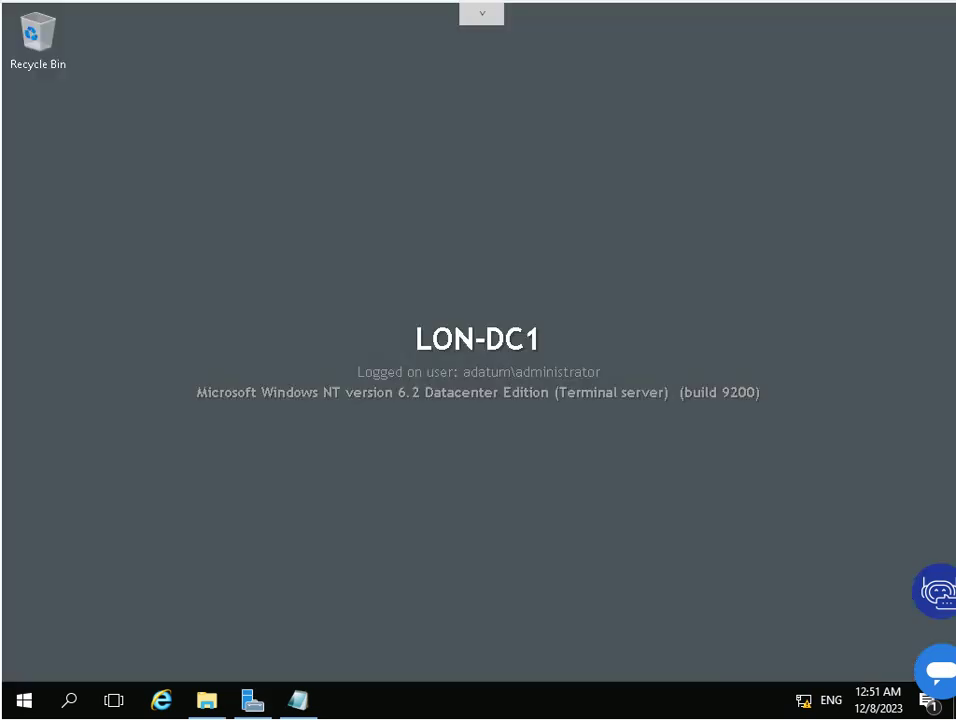
mouse_move(252, 700)
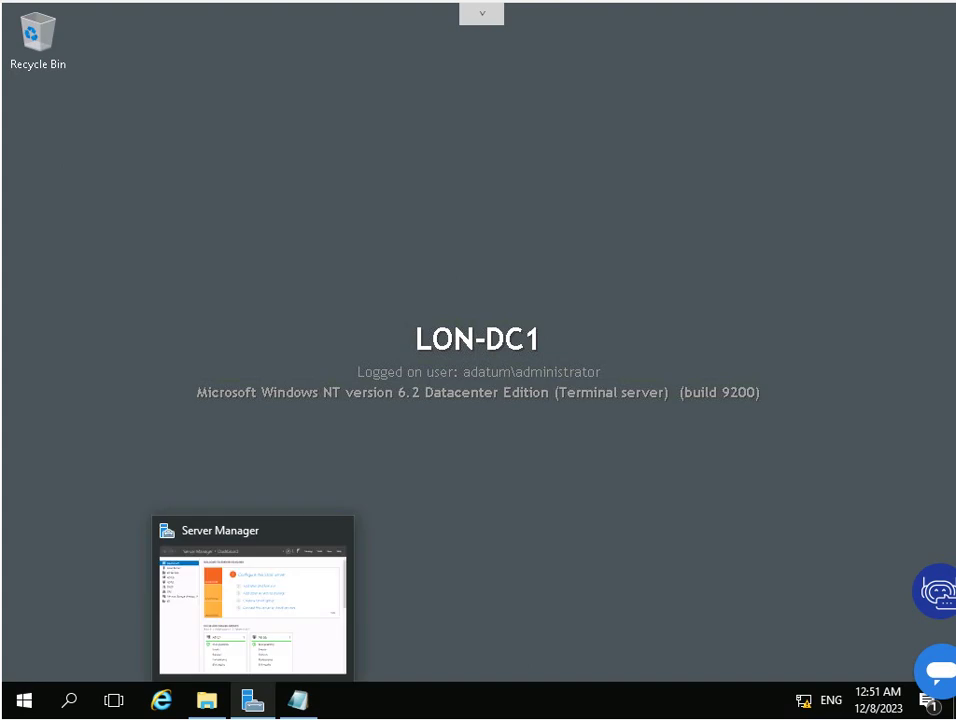
click(252, 600)
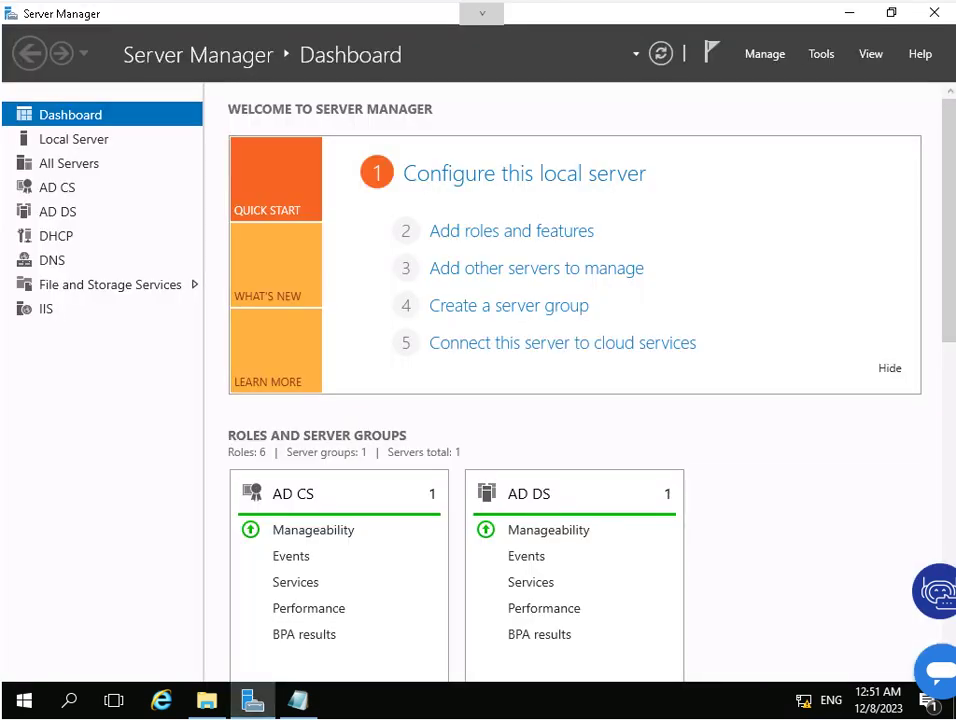
click(821, 53)
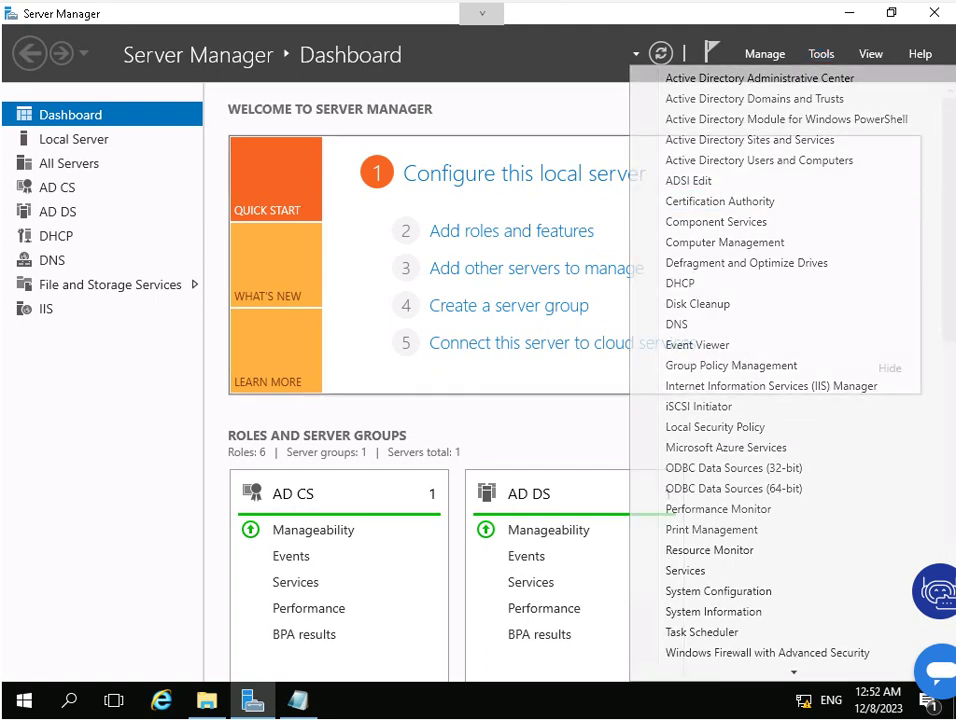
Launch Certification Authority and open AdatumCA Properties, selecting View Certificate for Certificate #0.
click(747, 529)
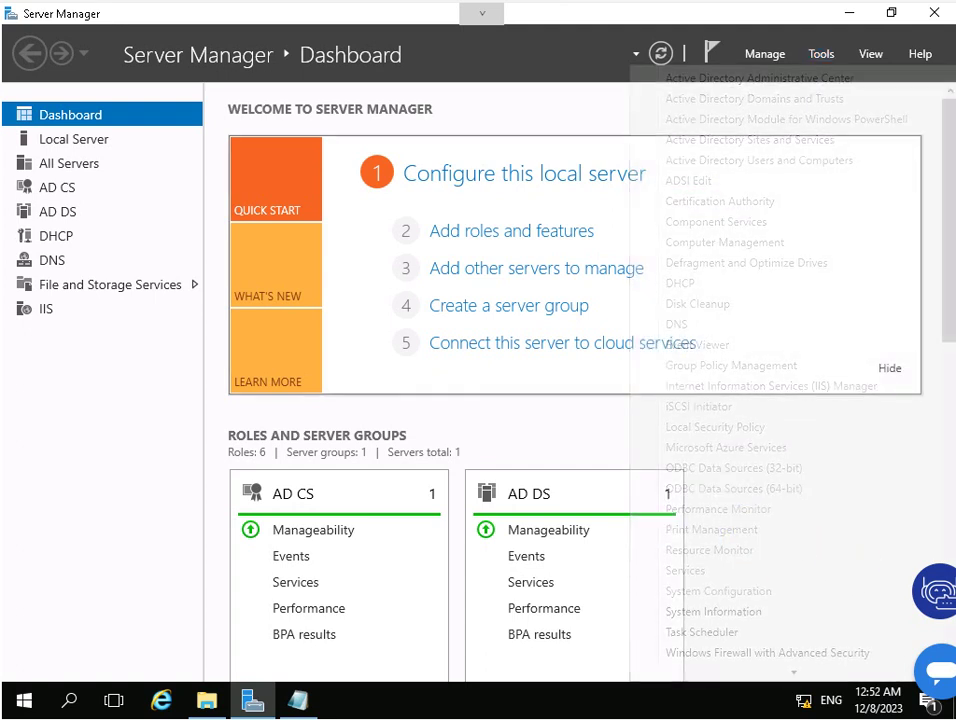
click(205, 288)
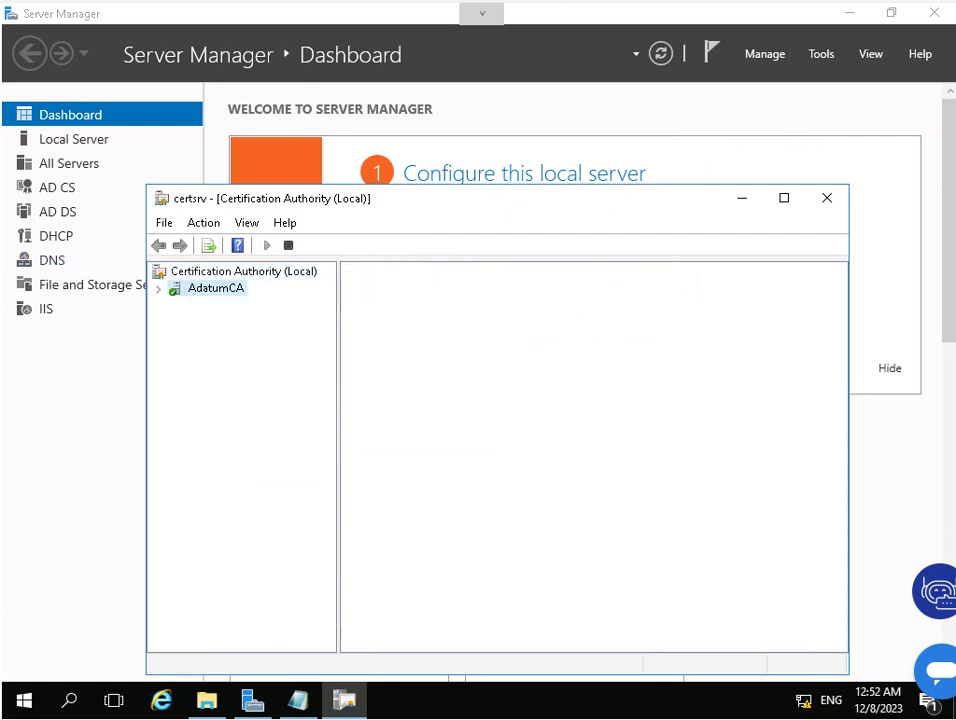
right_click(198, 287)
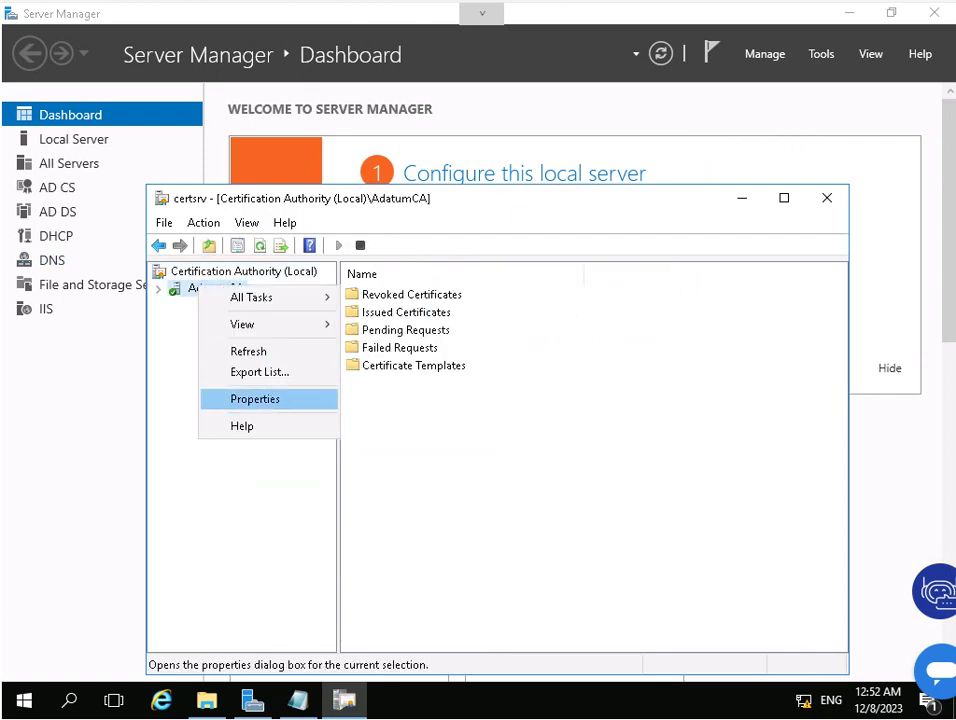
click(255, 398)
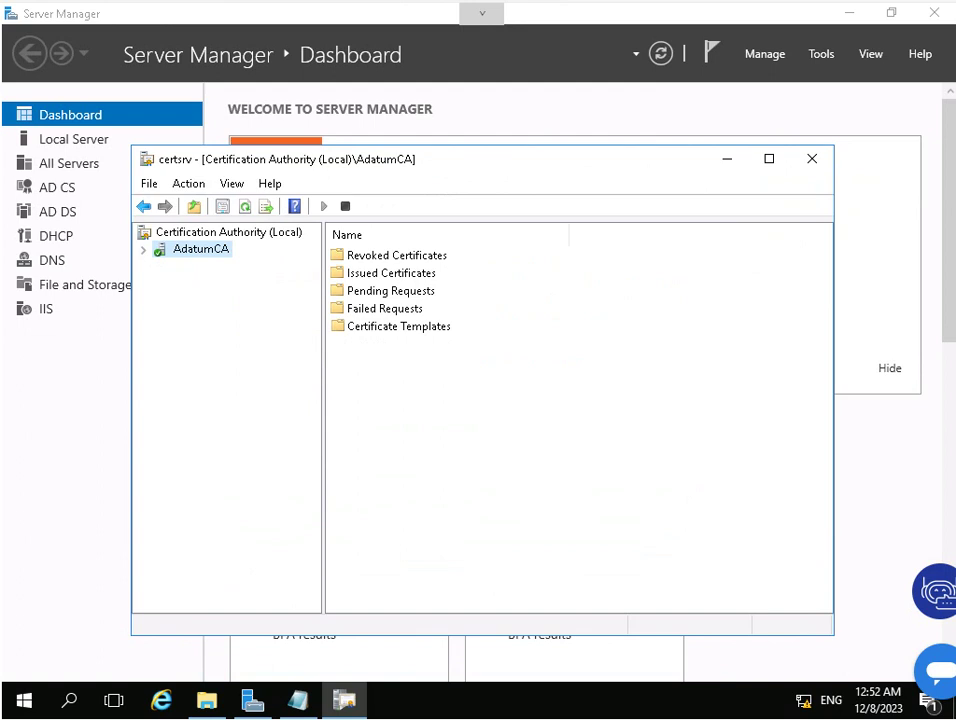
right_click(205, 248)
click(250, 357)
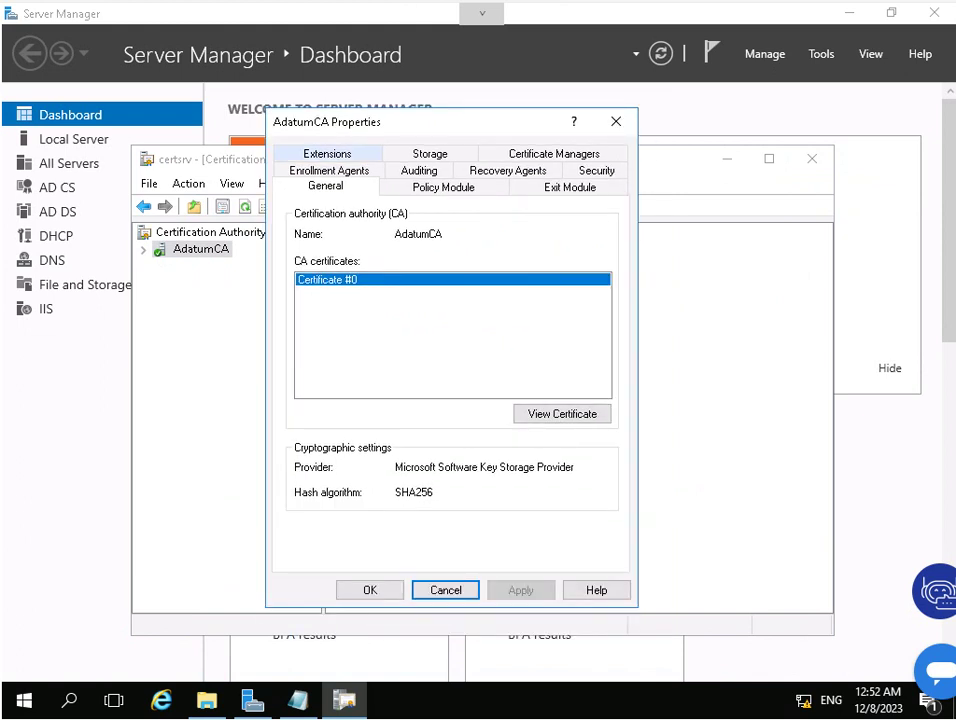
click(562, 413)
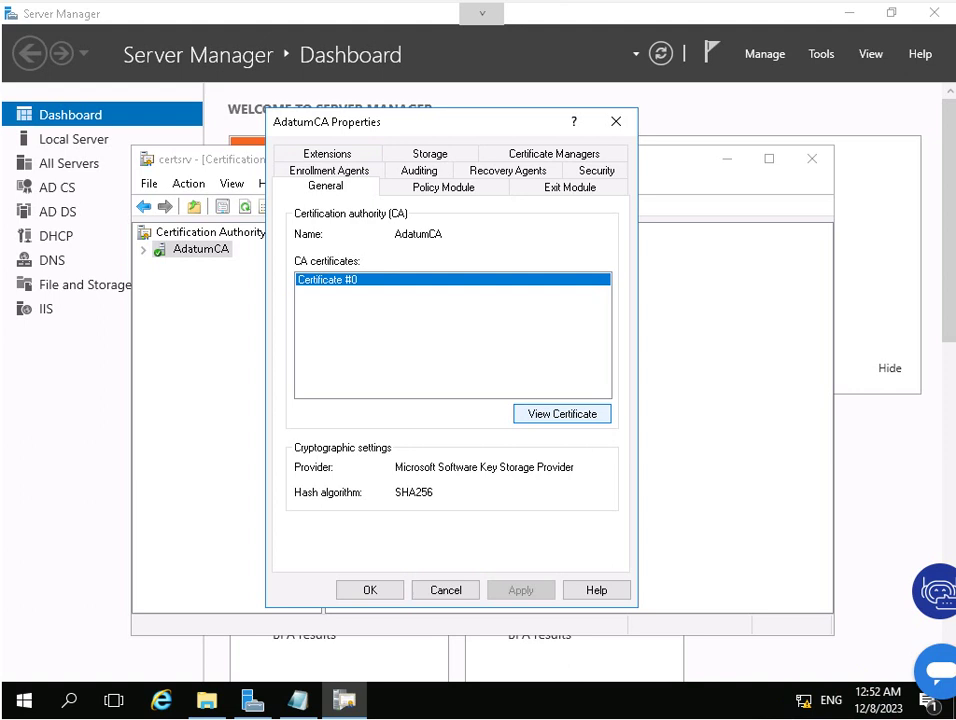
Open the AdatumCA certificate's Details and start Copy to File with DER binary format.
key(Return)
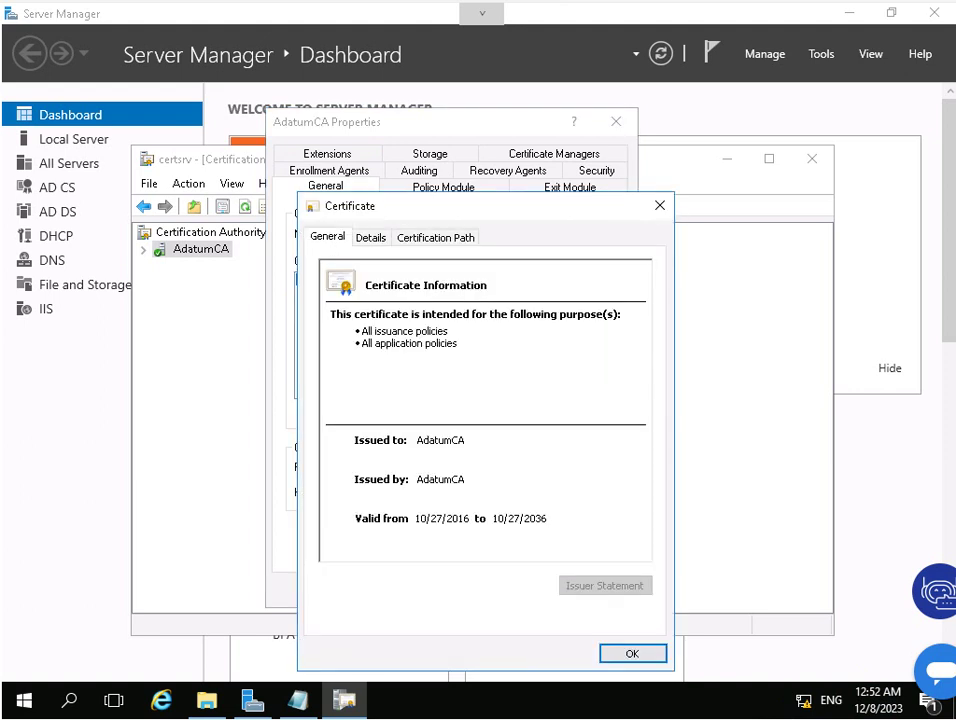
drag(420, 206, 405, 202)
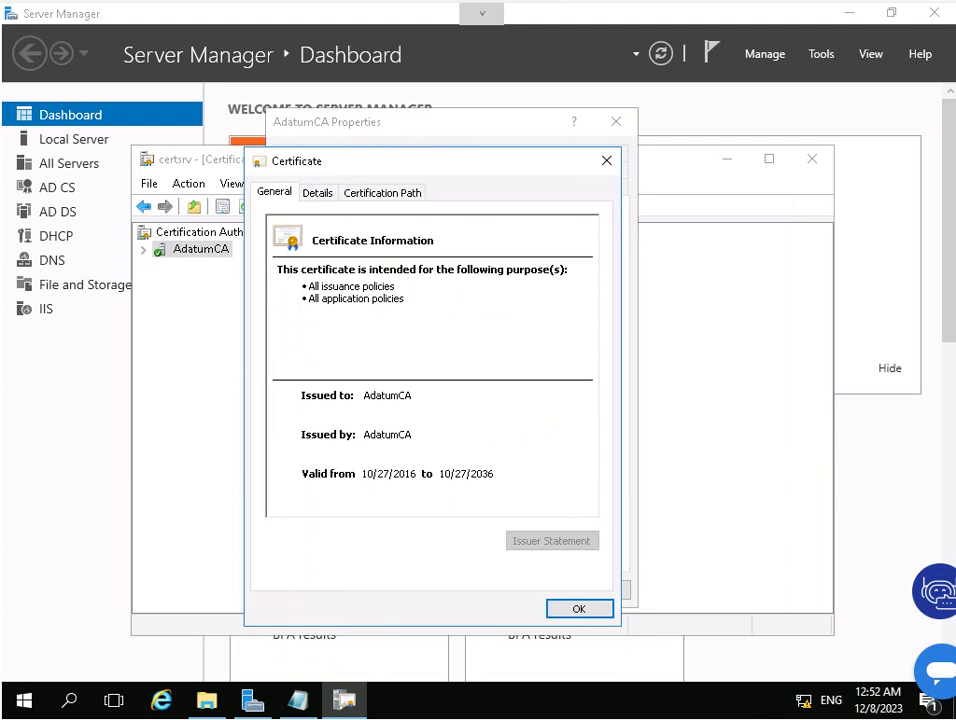
click(317, 192)
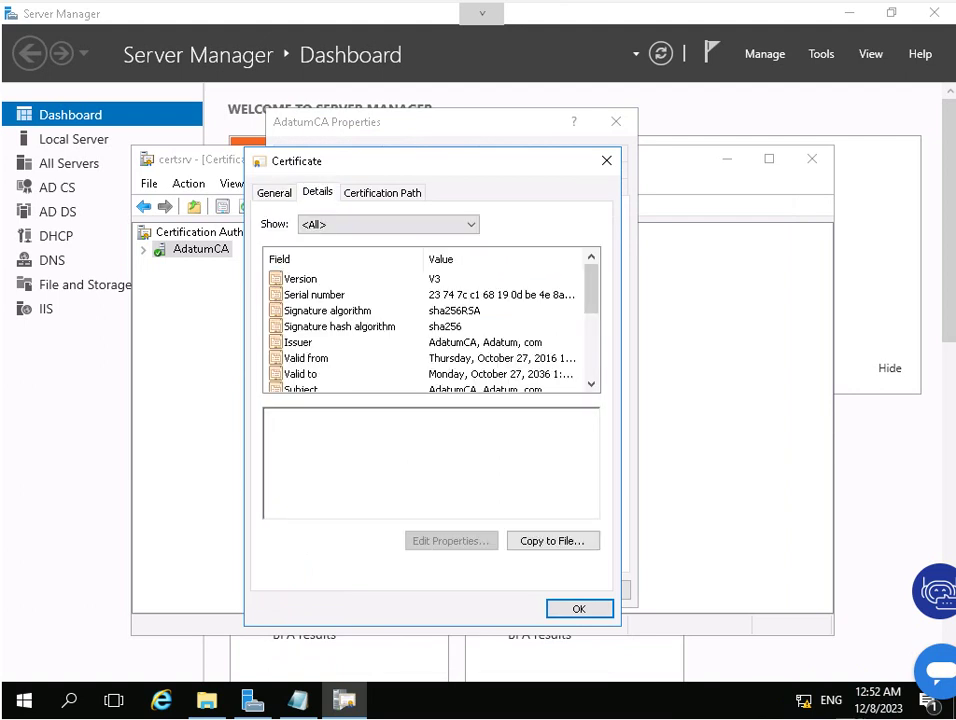
click(552, 540)
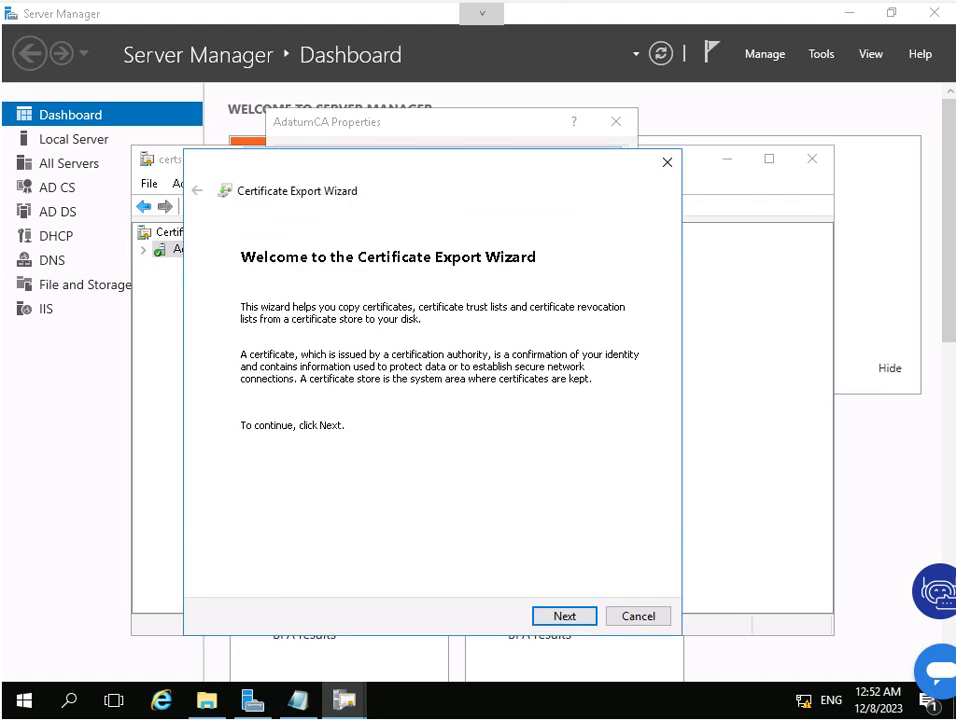
key(Return)
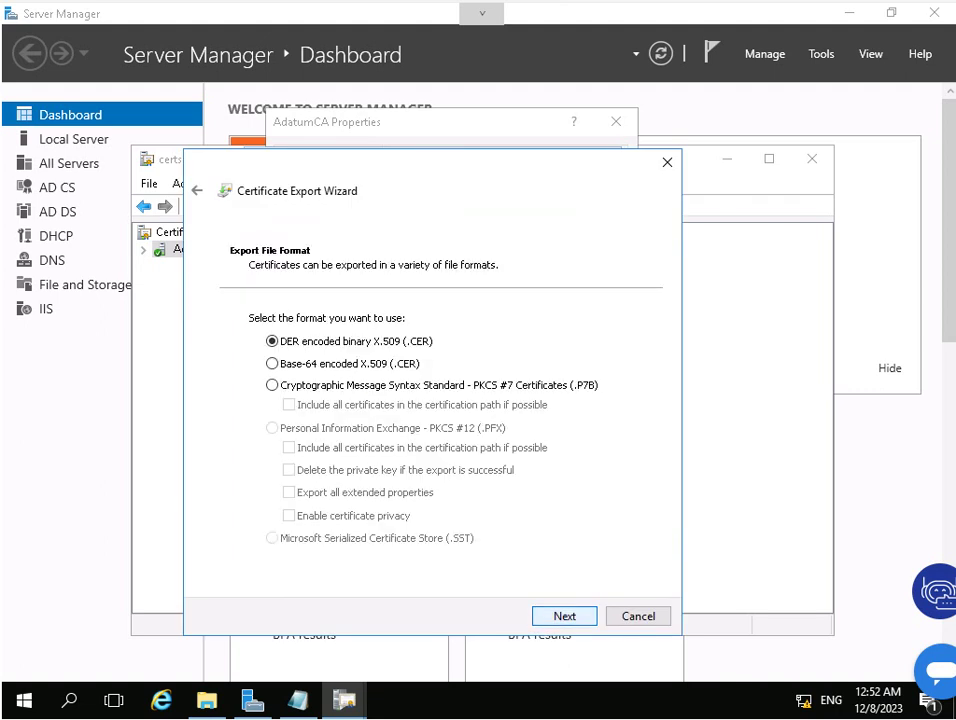
key(Return)
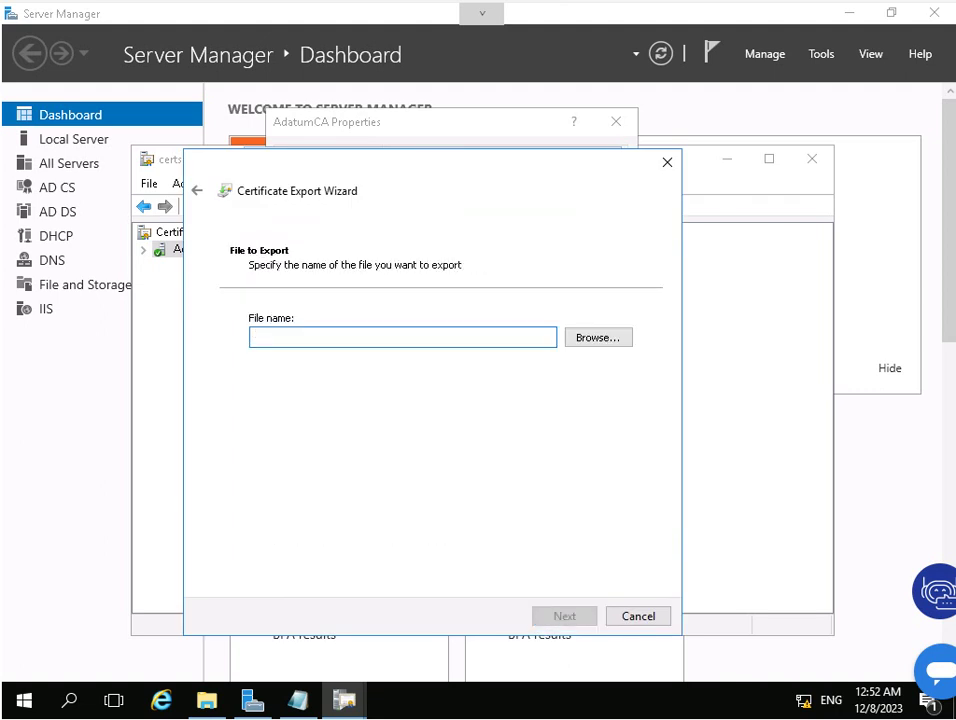
Save the export as C:\AdatumCA.cer and finish the export wizard.
key(Tab)
key(Return)
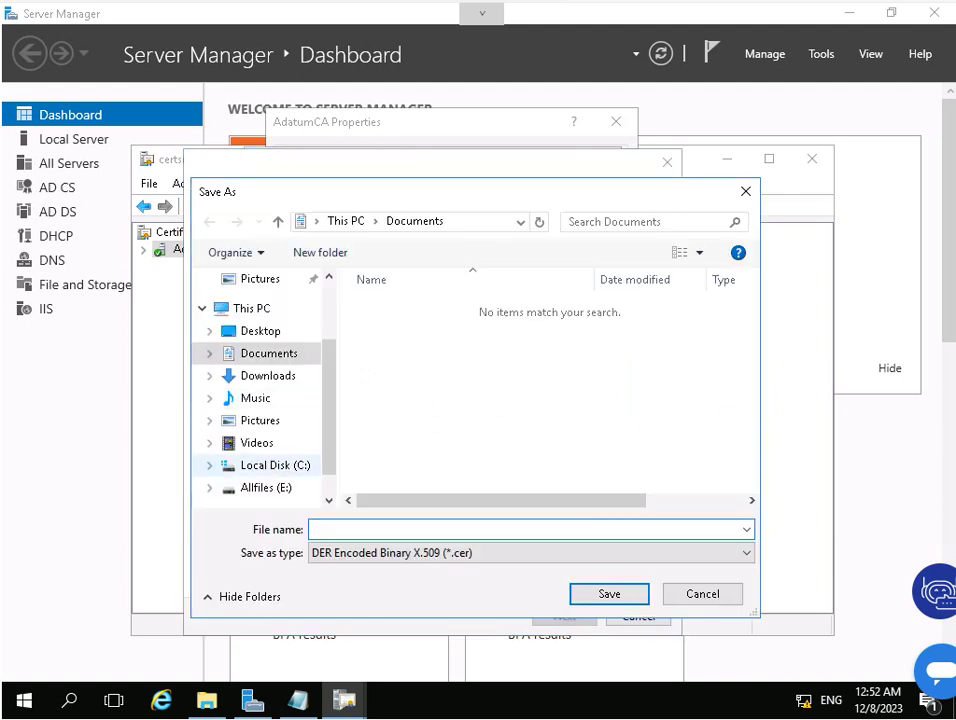
click(275, 465)
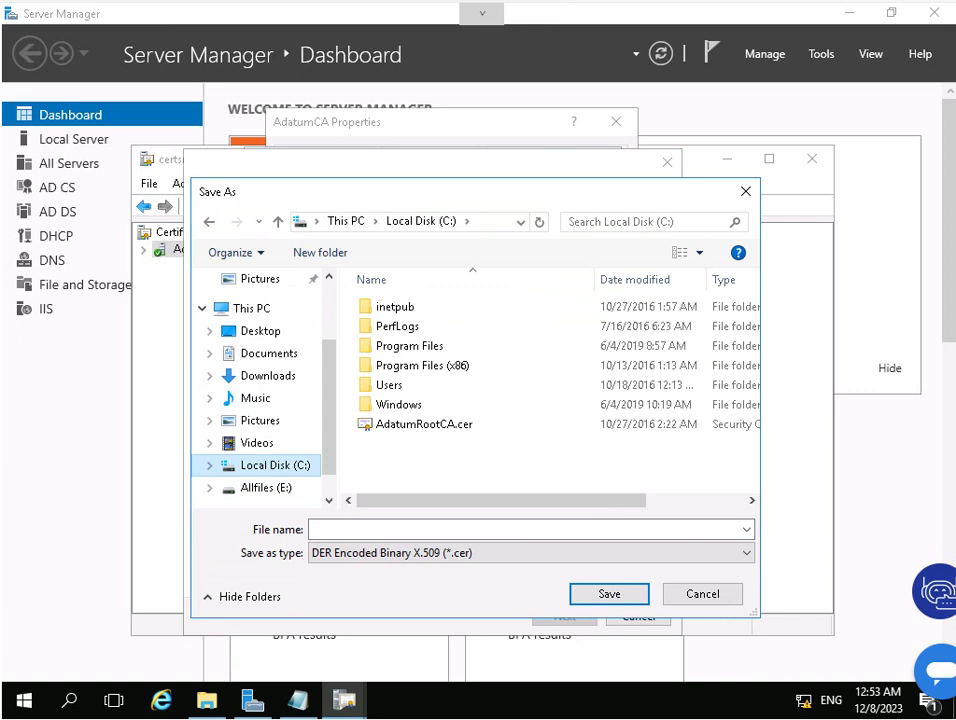
click(500, 529)
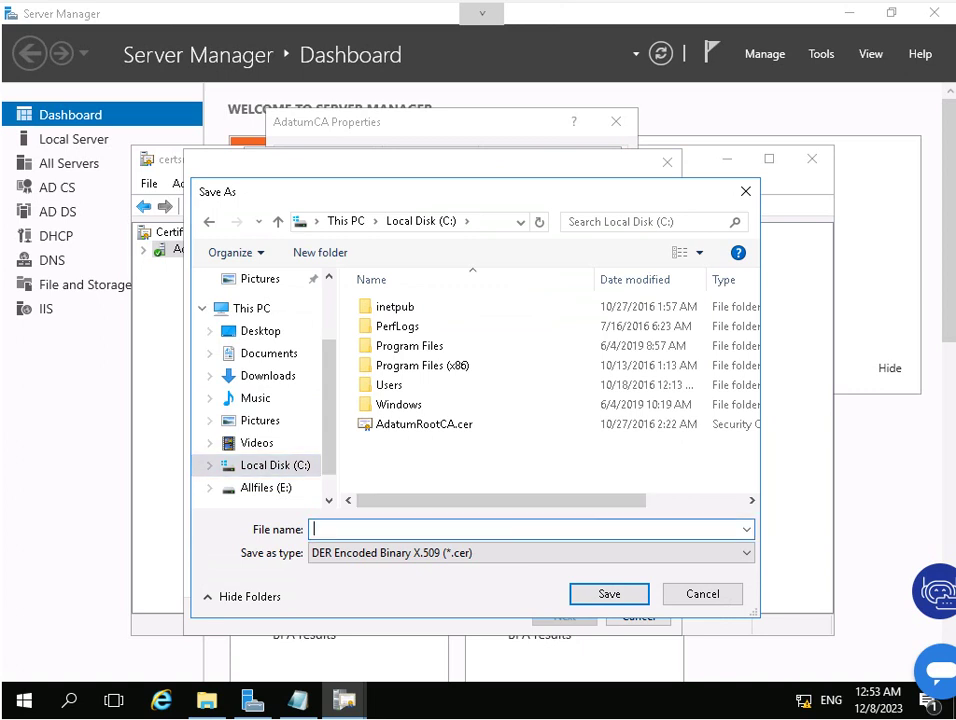
text(A)
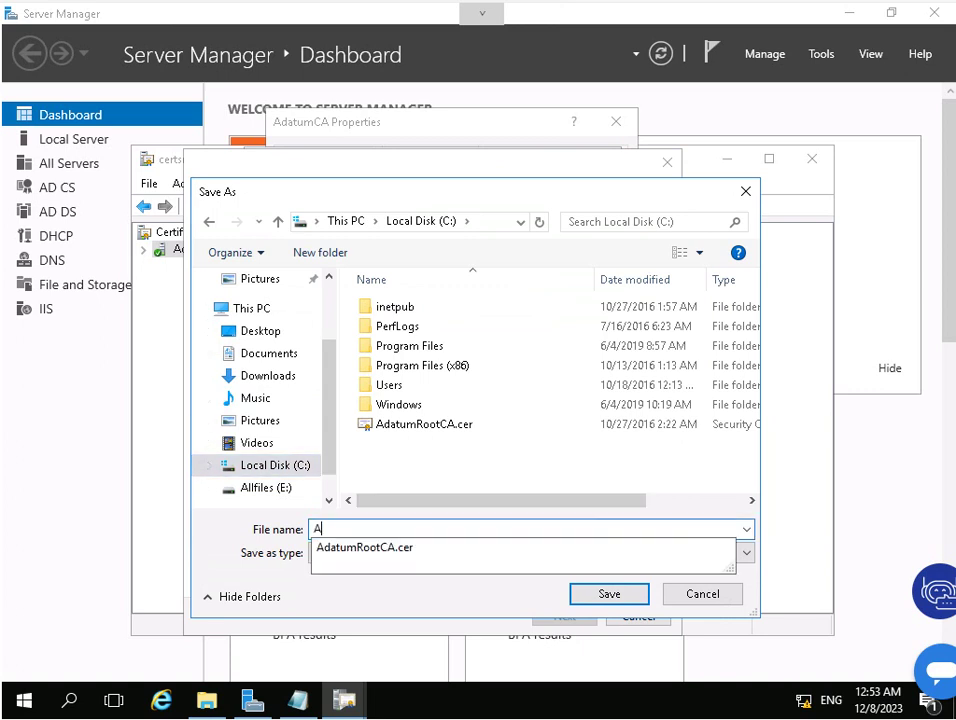
text(datumCA)
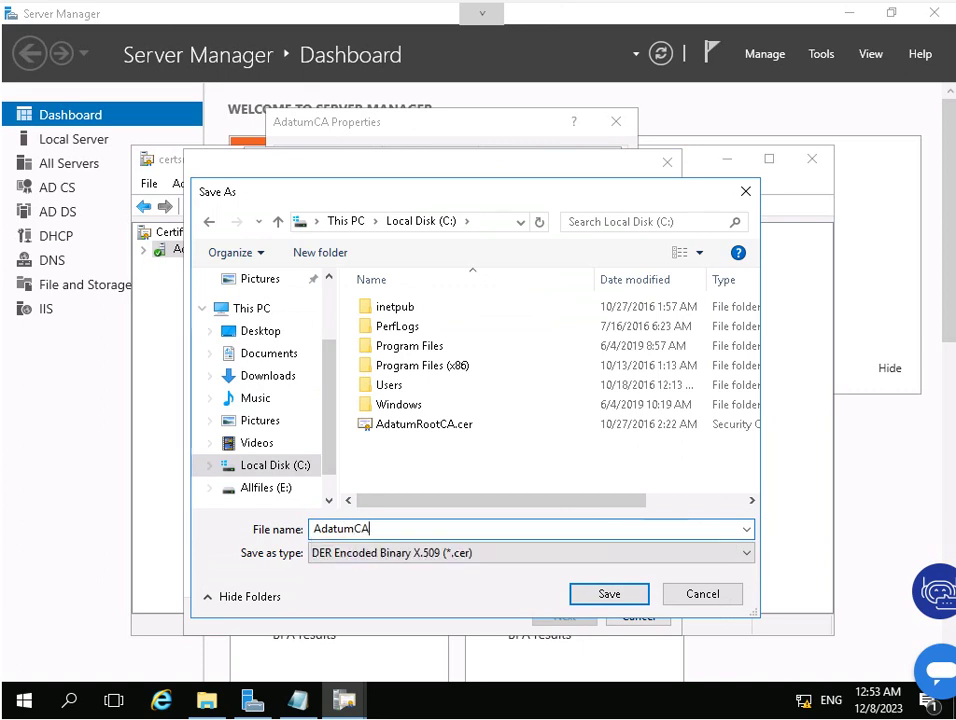
key(Return)
key(alt+n)
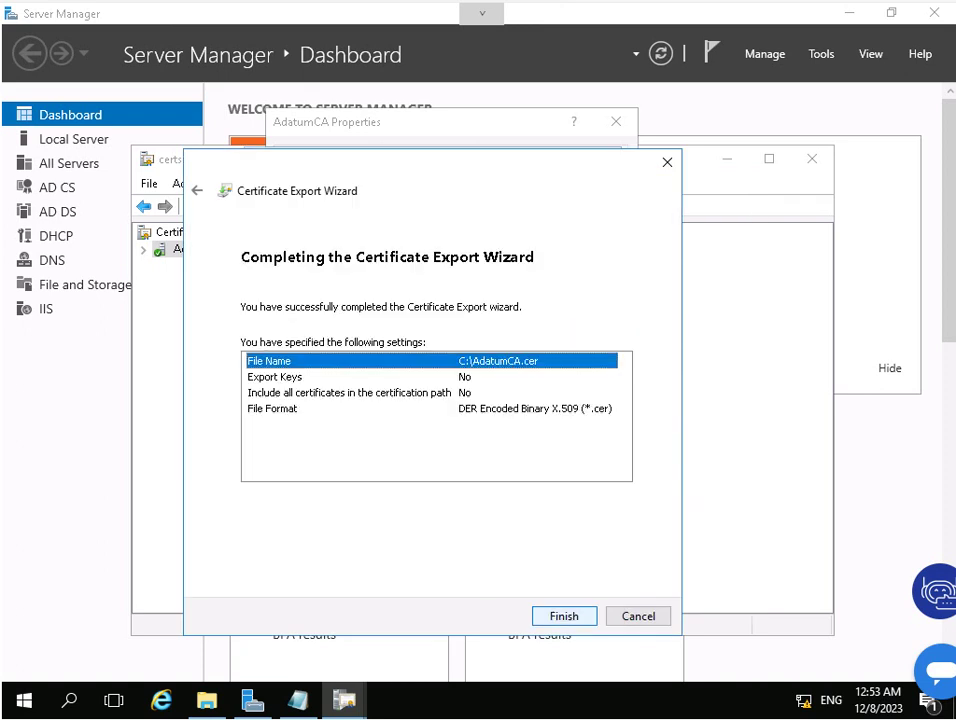
key(Return)
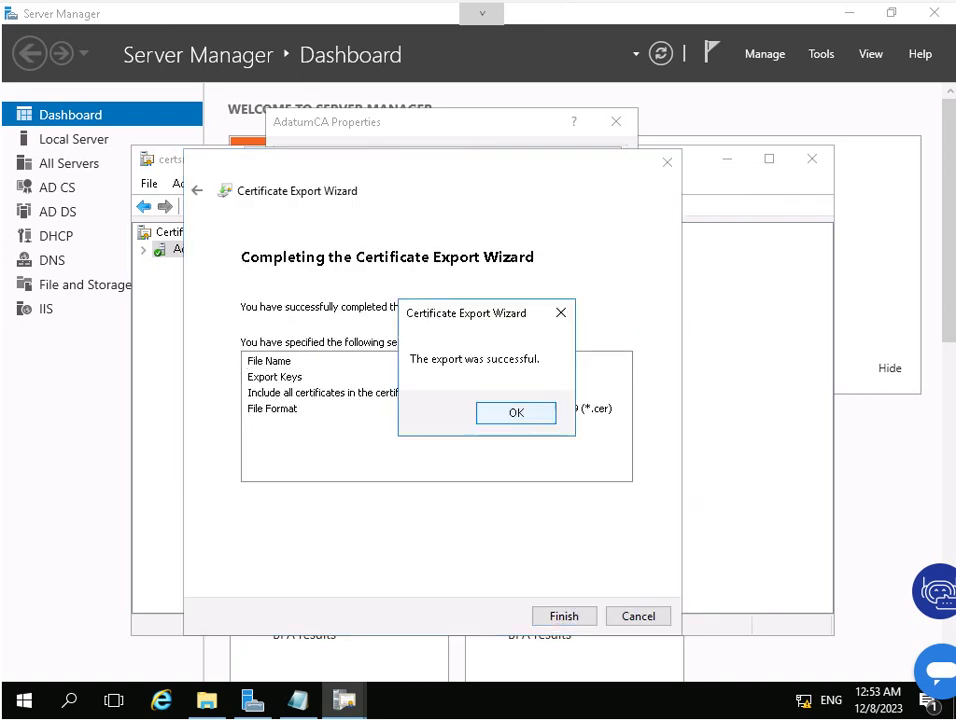
key(Return)
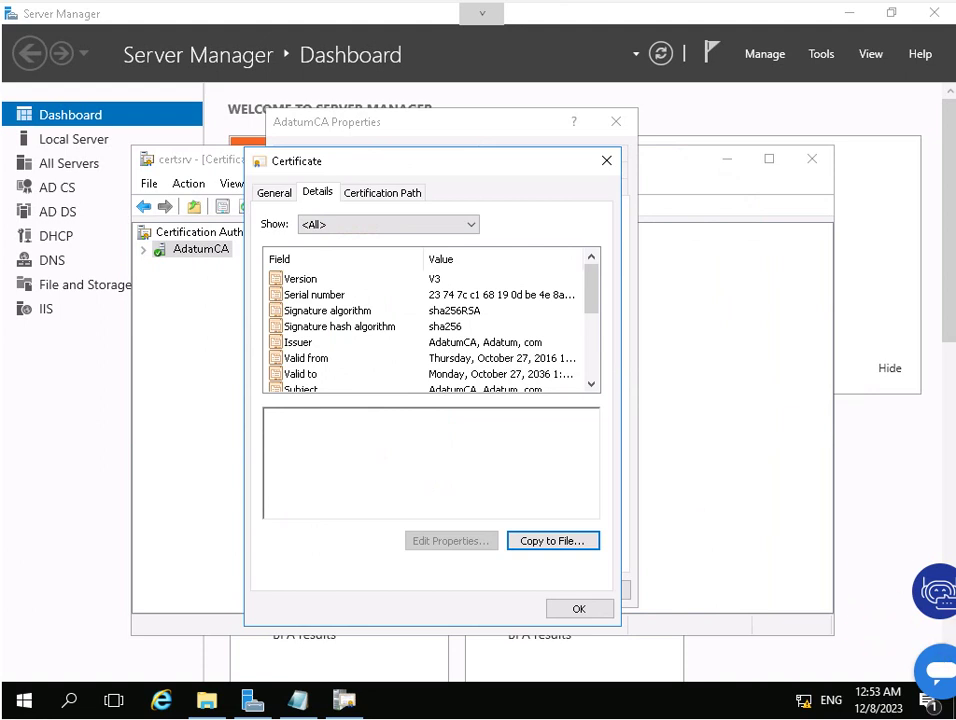
Close the certificate, AdatumCA Properties and the Certification Authority console.
key(Escape)
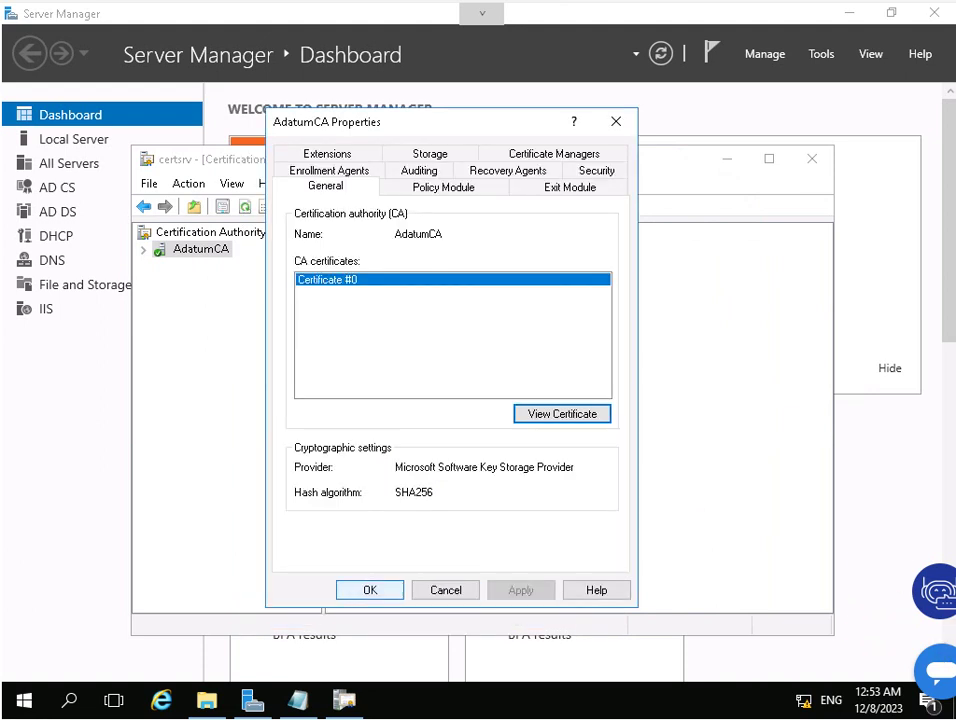
key(Escape)
key(alt+F4)
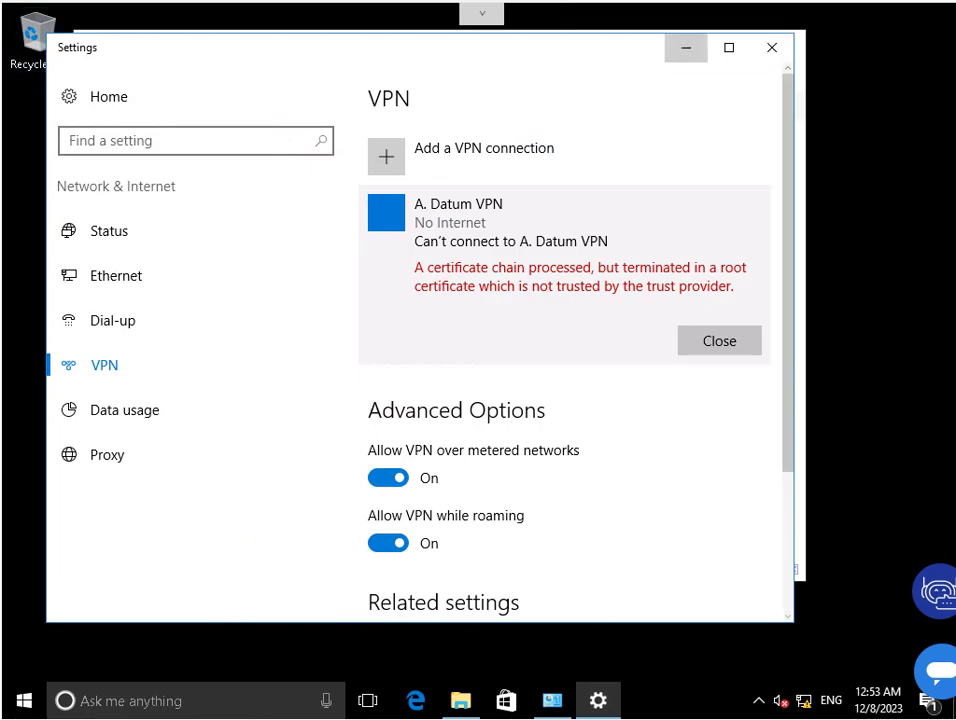
On LON-CL1, try opening \\172.16.0.10\c$ in File Explorer and dismiss the network error.
key(alt+Tab)
key(super+d)
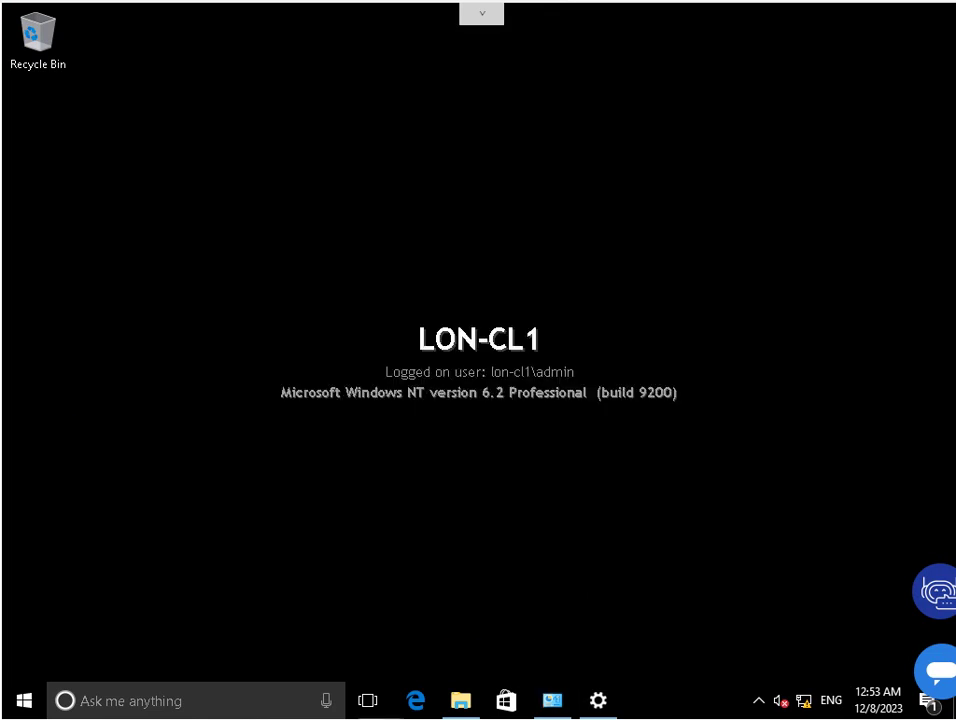
key(super+e)
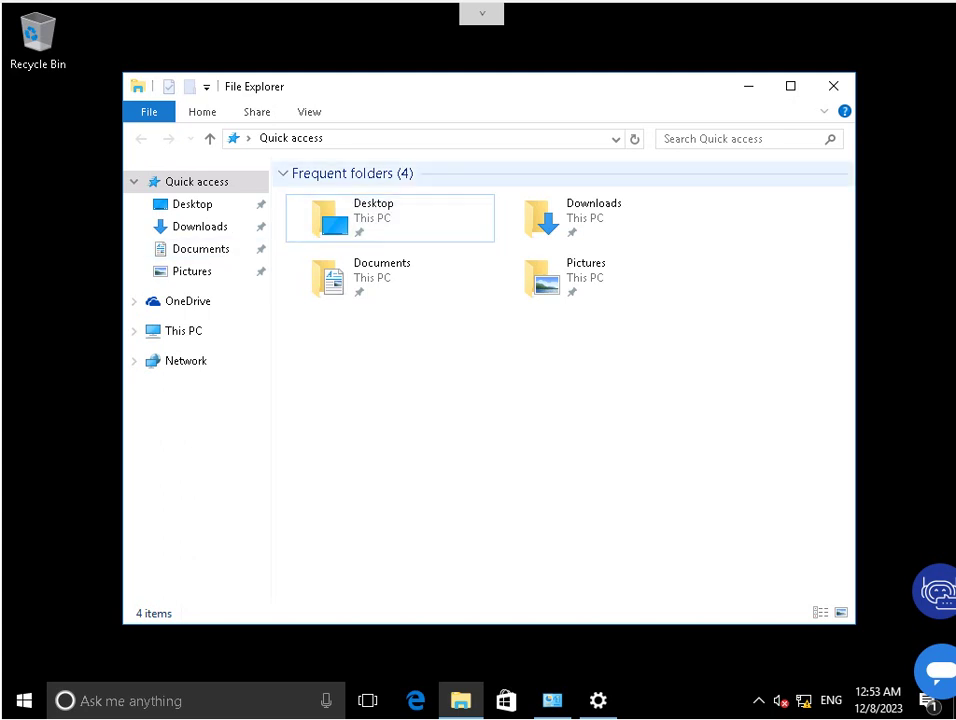
key(alt+d)
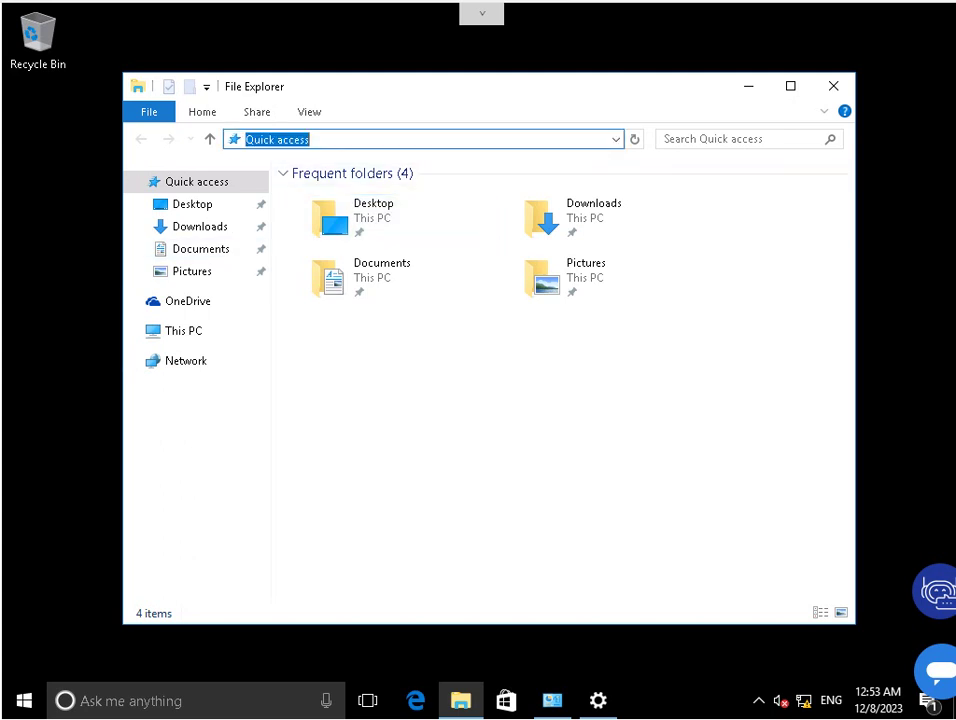
text(\\172.16.0.10\c$)
key(Return)
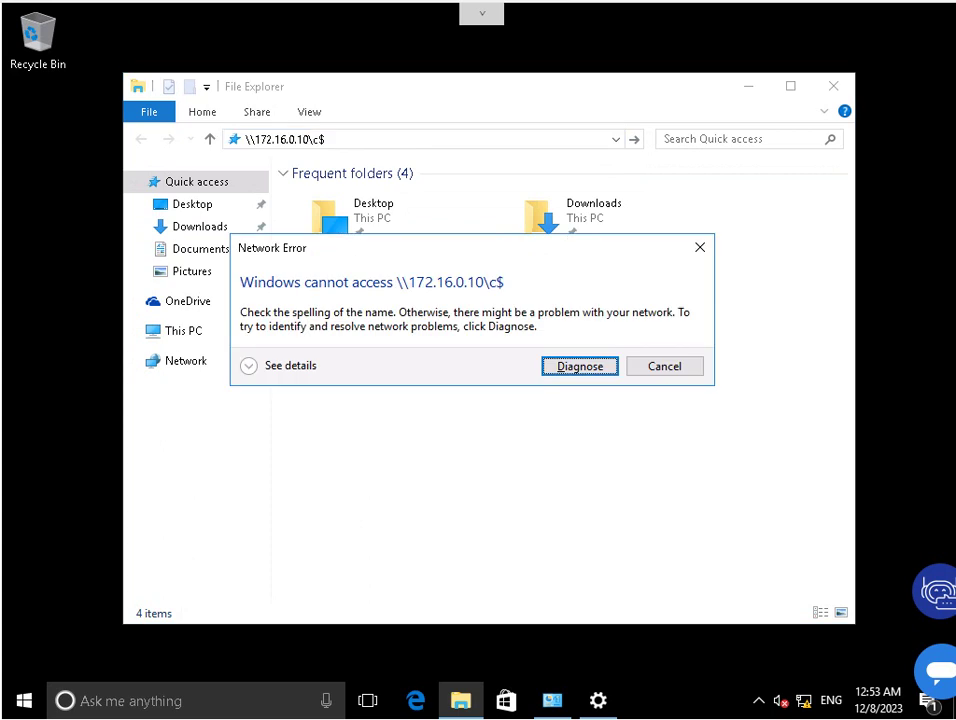
key(Escape)
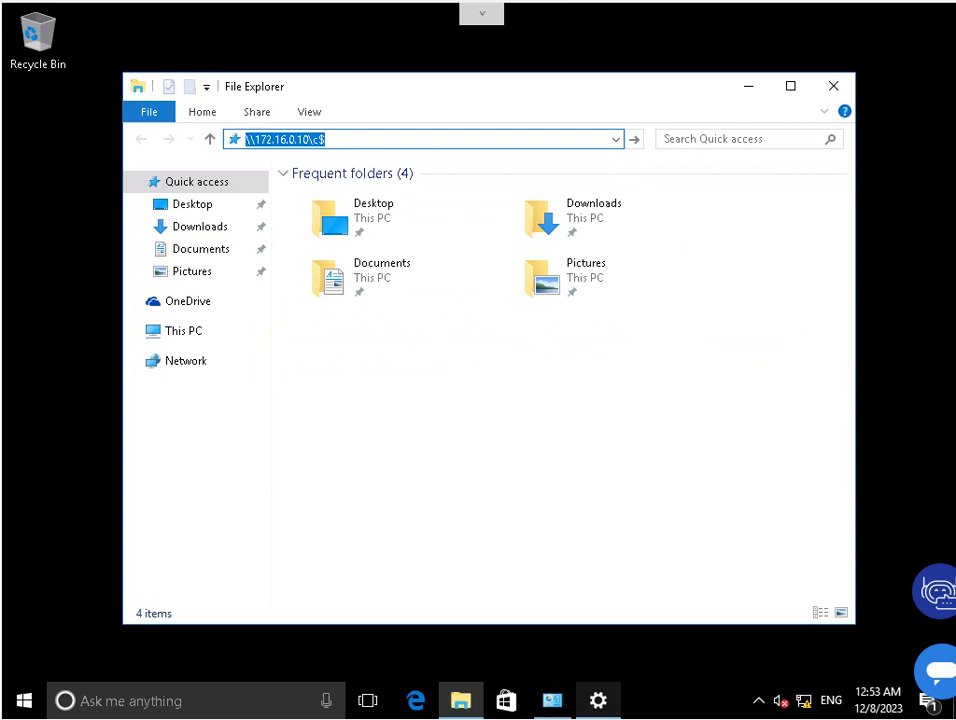
Enable London_Network, disable the Internet adapter, and minimize Network Connections.
key(alt+Tab)
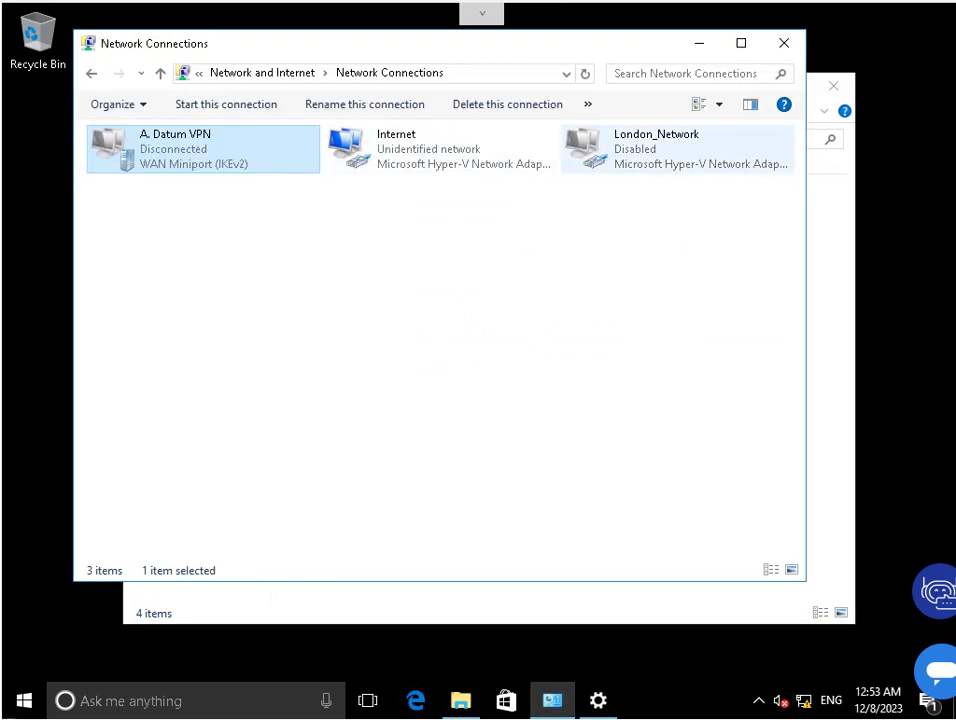
click(660, 148)
right_click(633, 164)
click(683, 176)
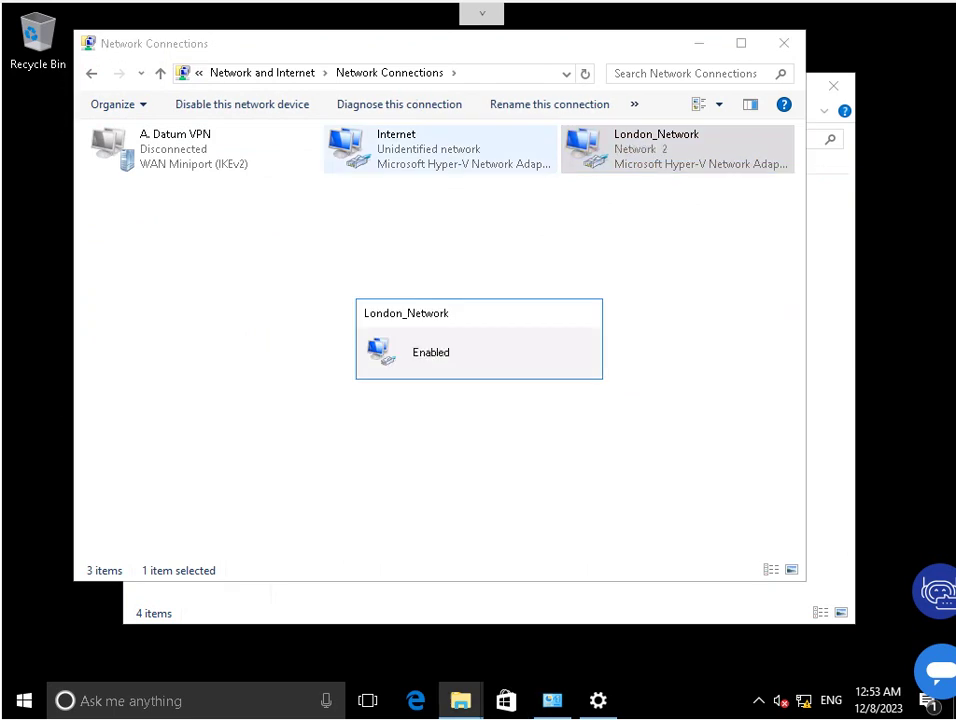
right_click(398, 144)
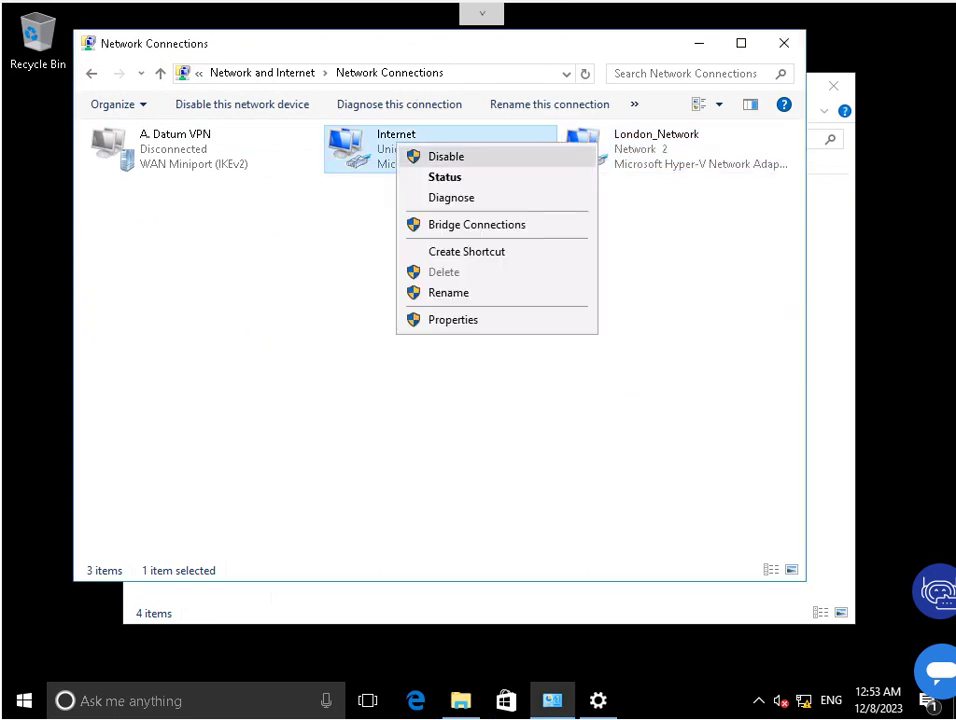
key(Escape)
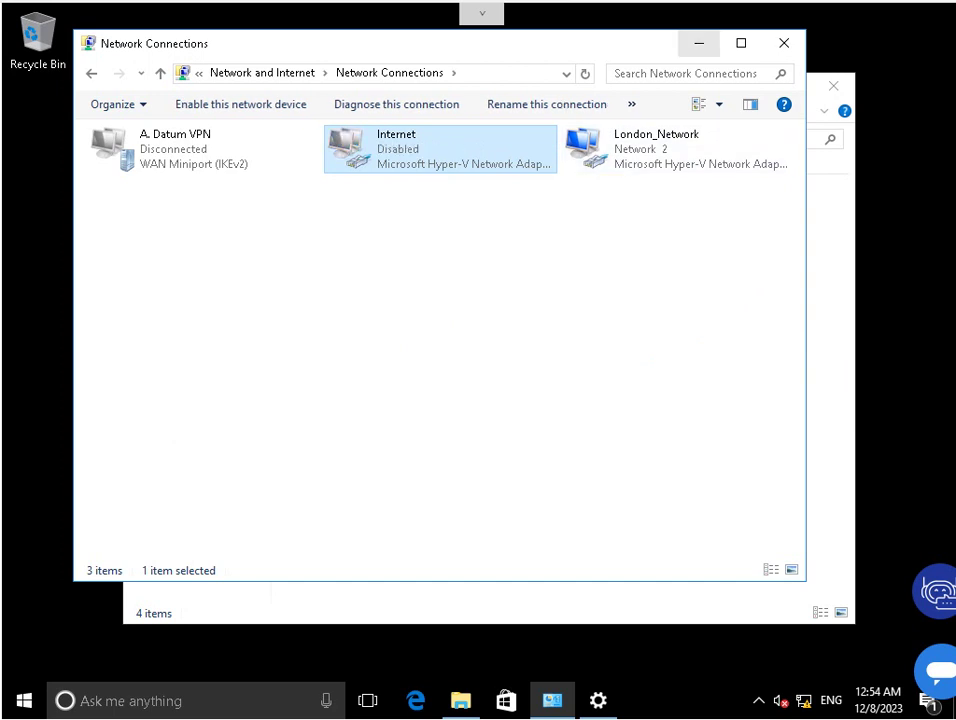
click(698, 43)
Open \\172.16.0.10\c$ in File Explorer, signing in with the domain administrator user name and password.
key(alt+d)
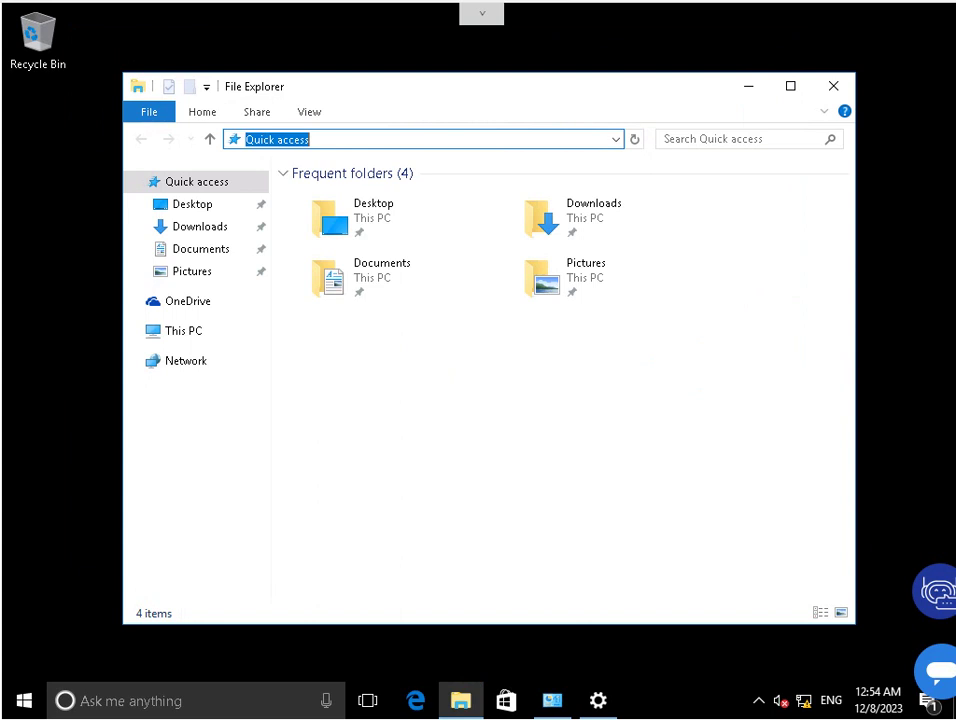
text(\\)
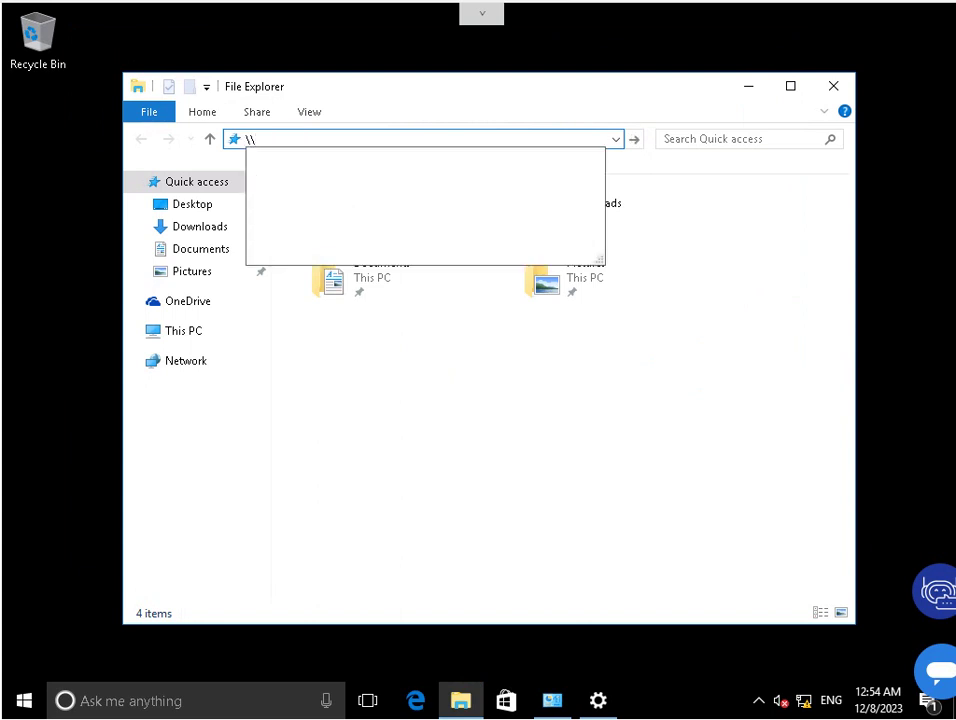
text(172)
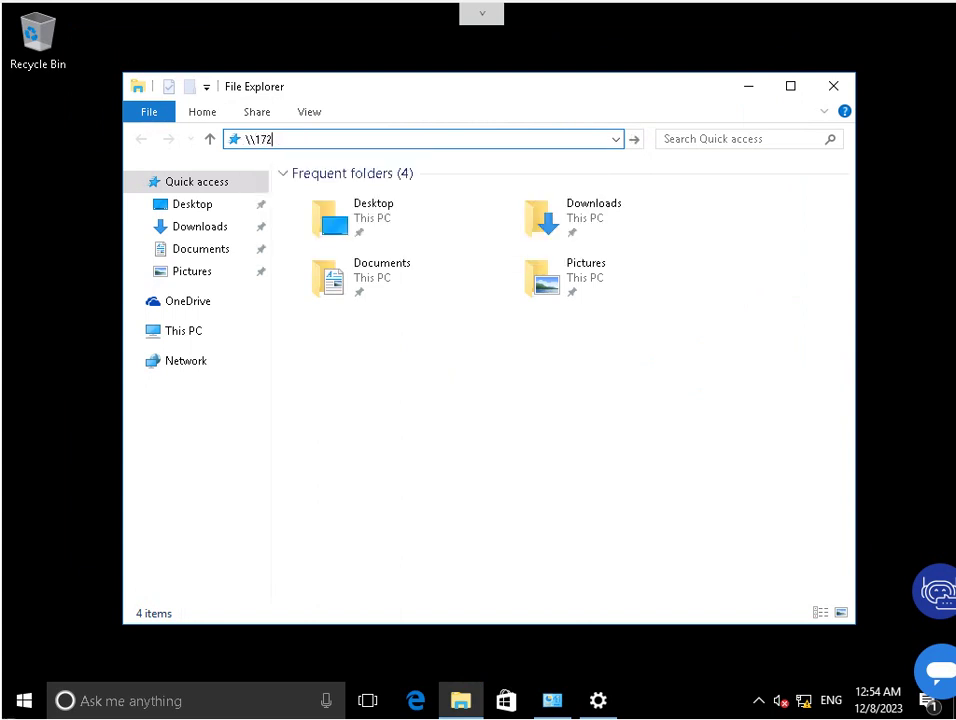
text(.16.0.10)
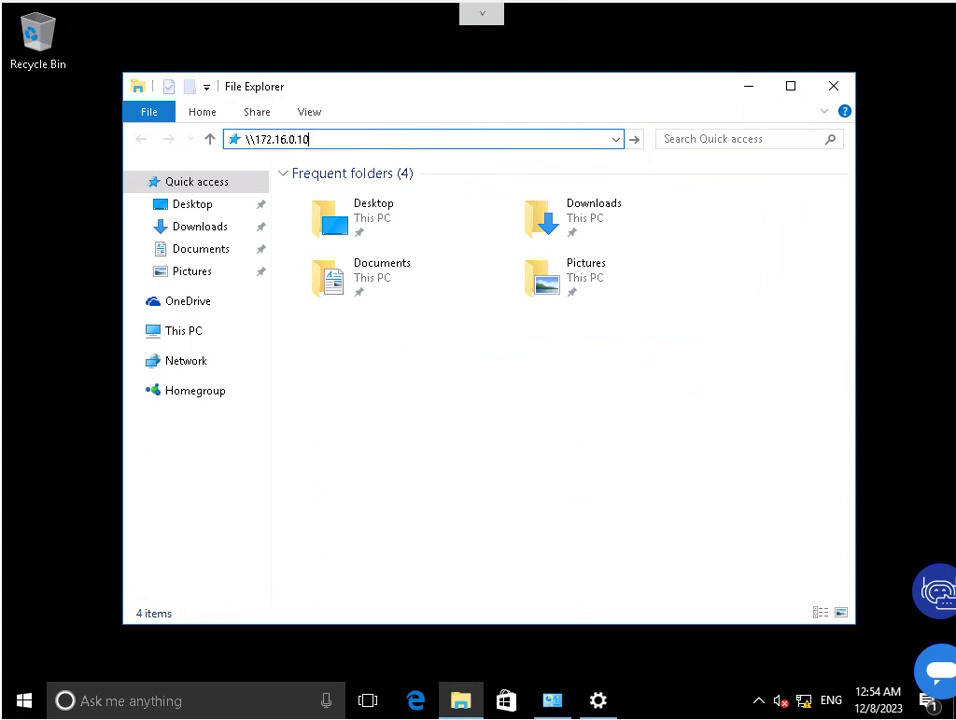
text(\c$)
key(Return)
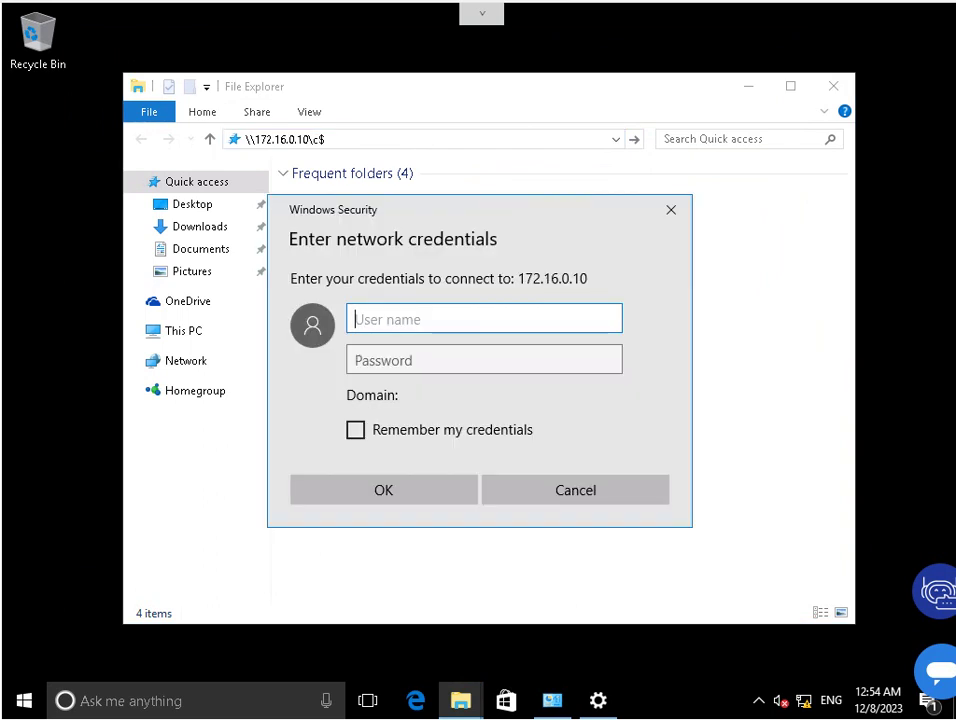
text(Adatum)
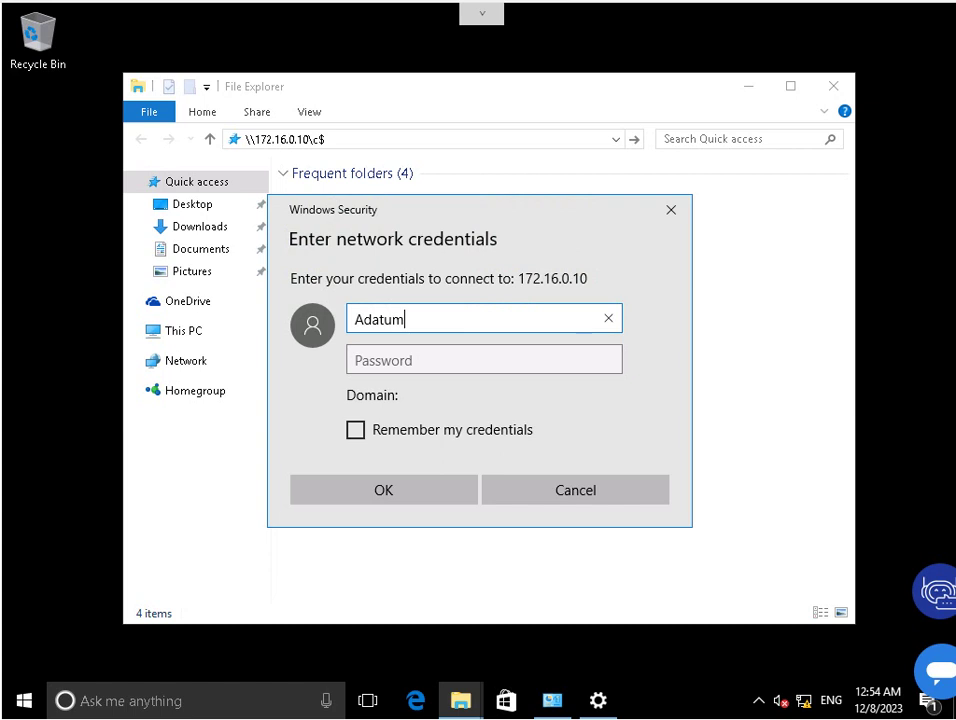
text(\Administrator)
key(Tab)
text(Pa55w.rd)
key(Return)
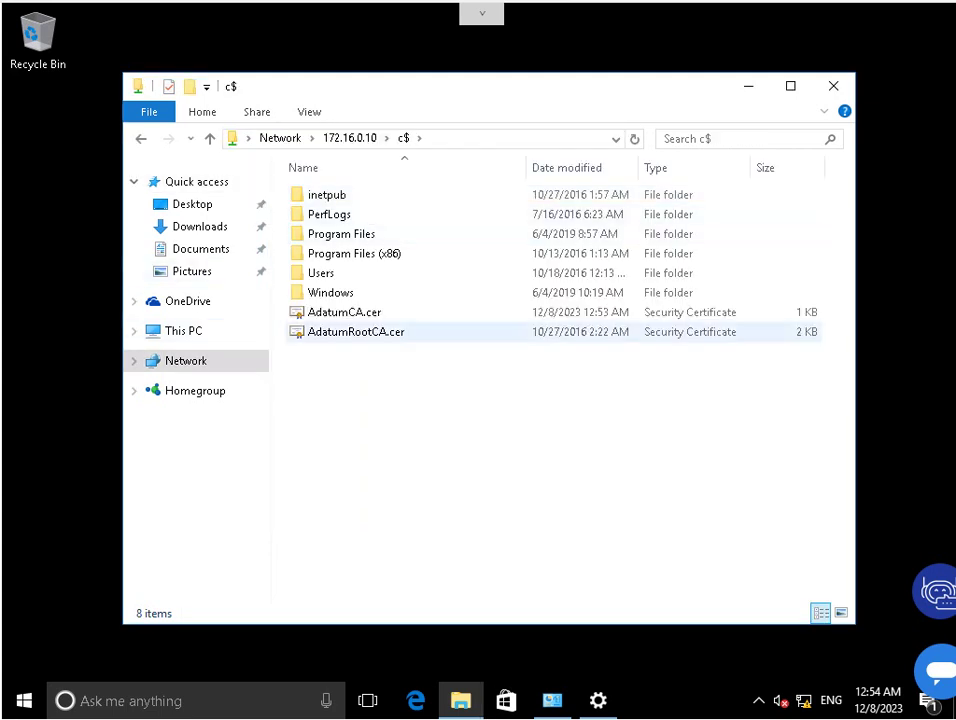
Copy AdatumCA.cer from the share onto the desktop and launch its certificate installation.
right_click(338, 314)
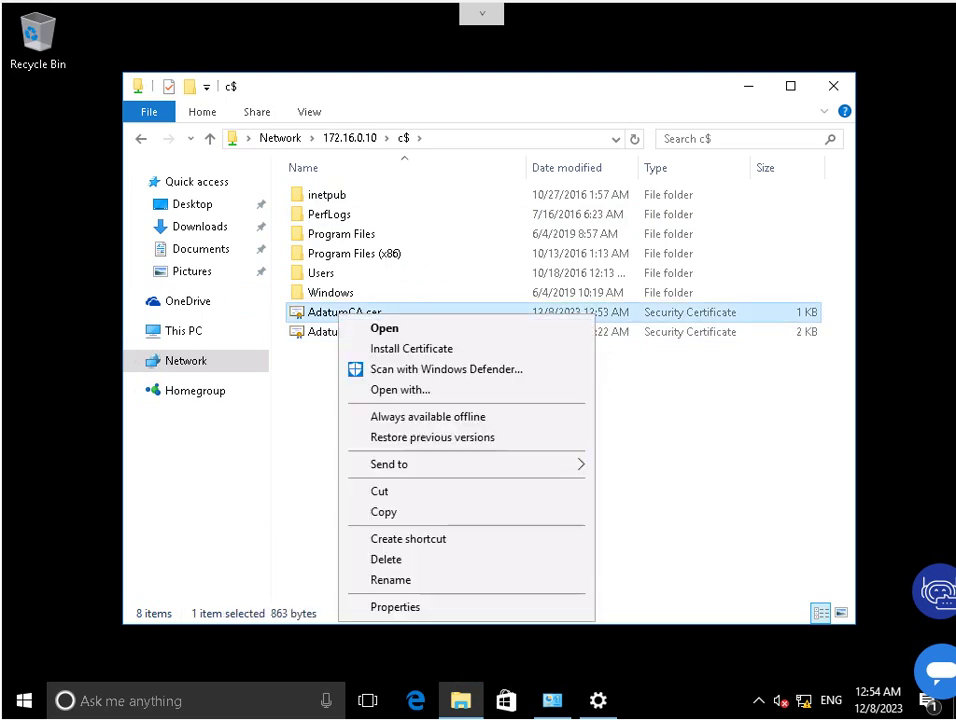
click(383, 511)
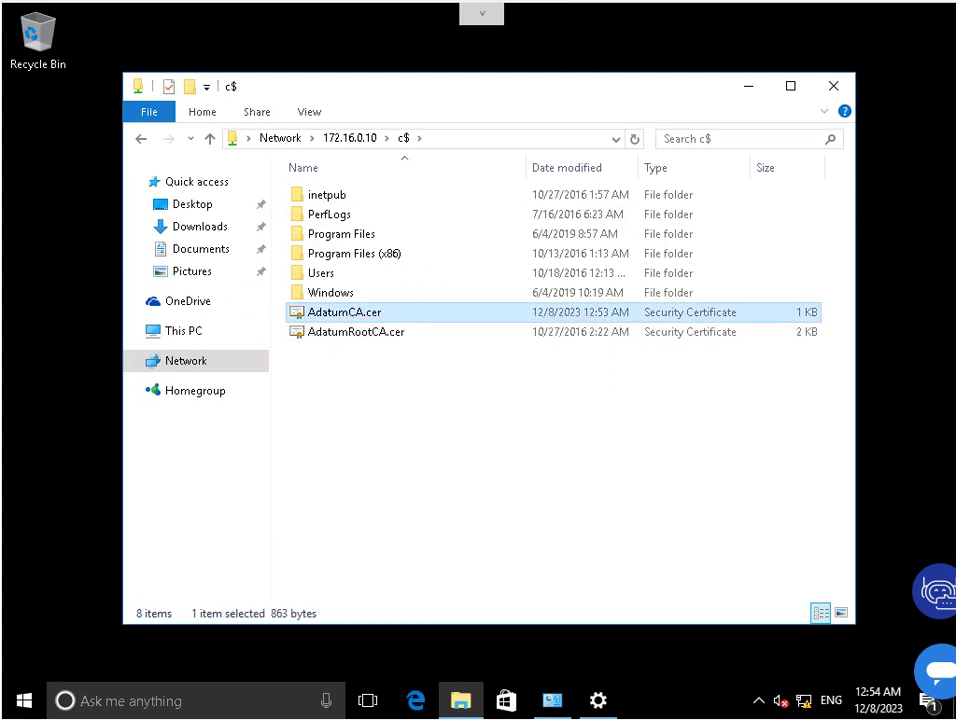
key(super+d)
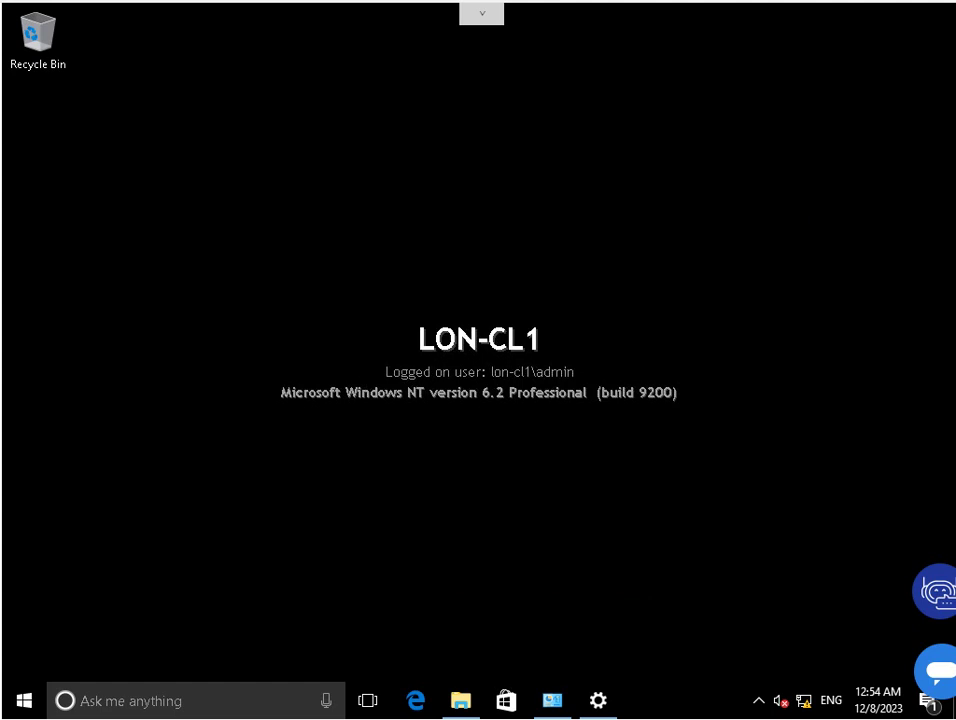
right_click(158, 238)
click(200, 316)
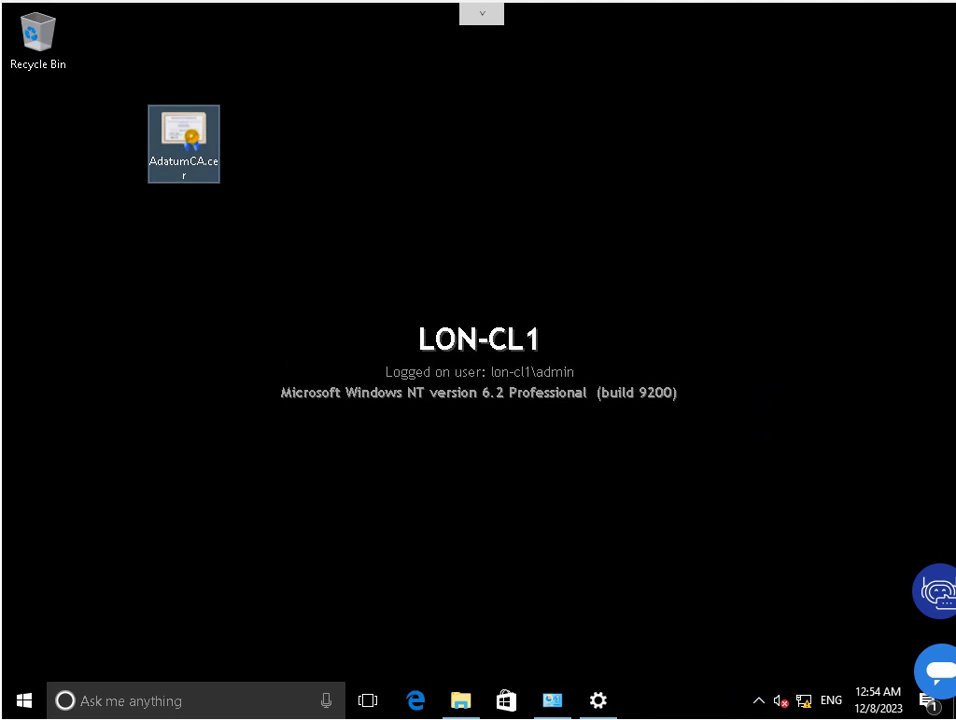
right_click(183, 134)
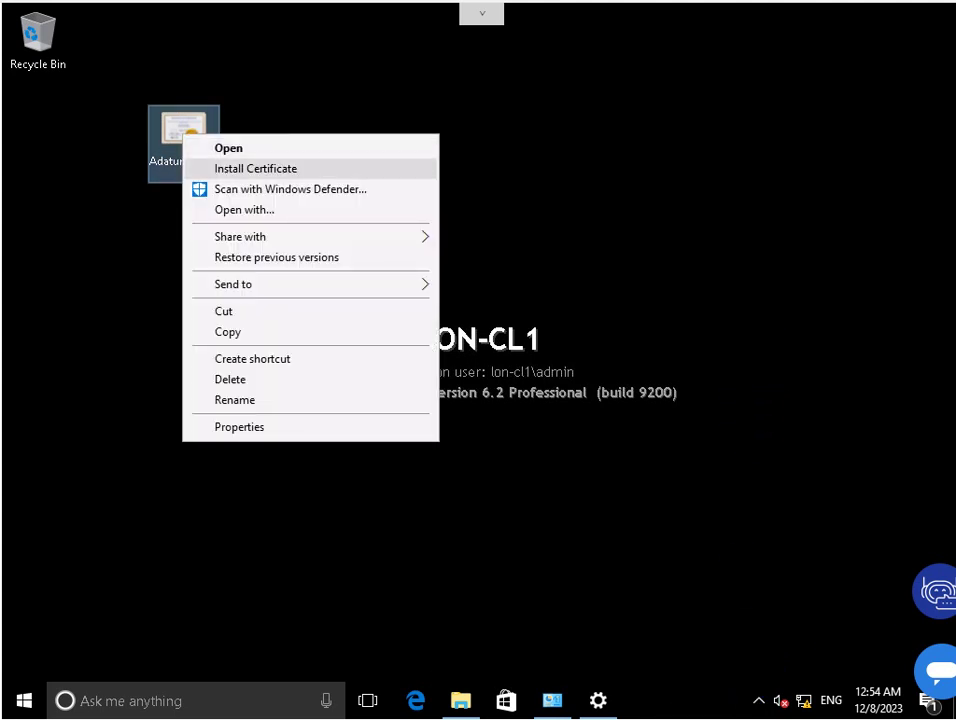
key(Return)
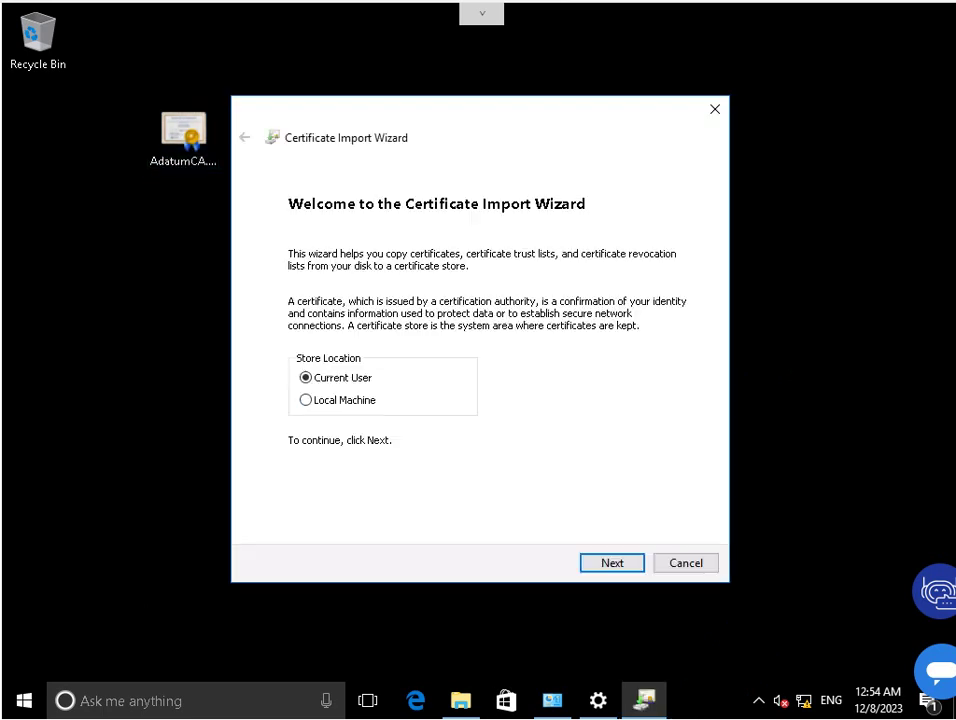
Import AdatumCA.cer for Local Machine, manually choosing the Trusted Root Certification Authorities store.
click(306, 400)
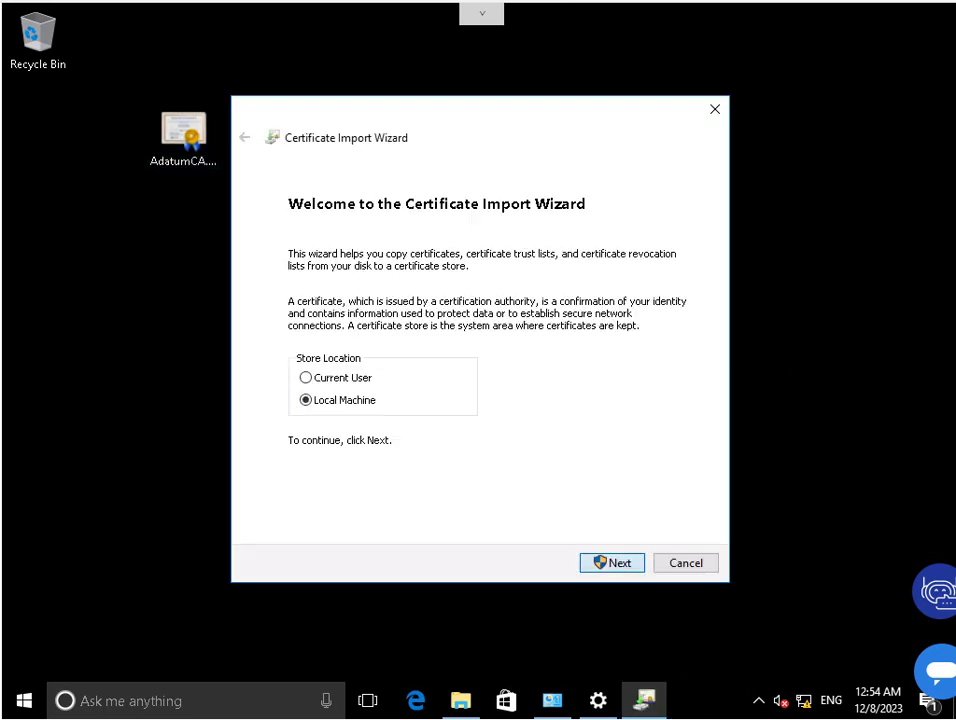
key(Return)
key(Return)
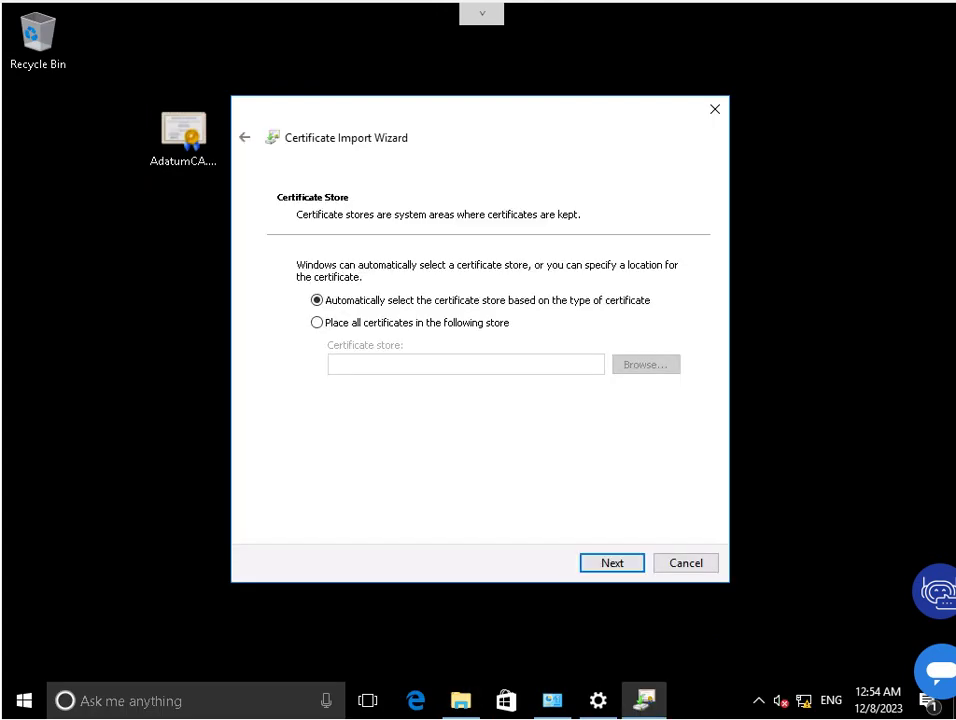
click(317, 322)
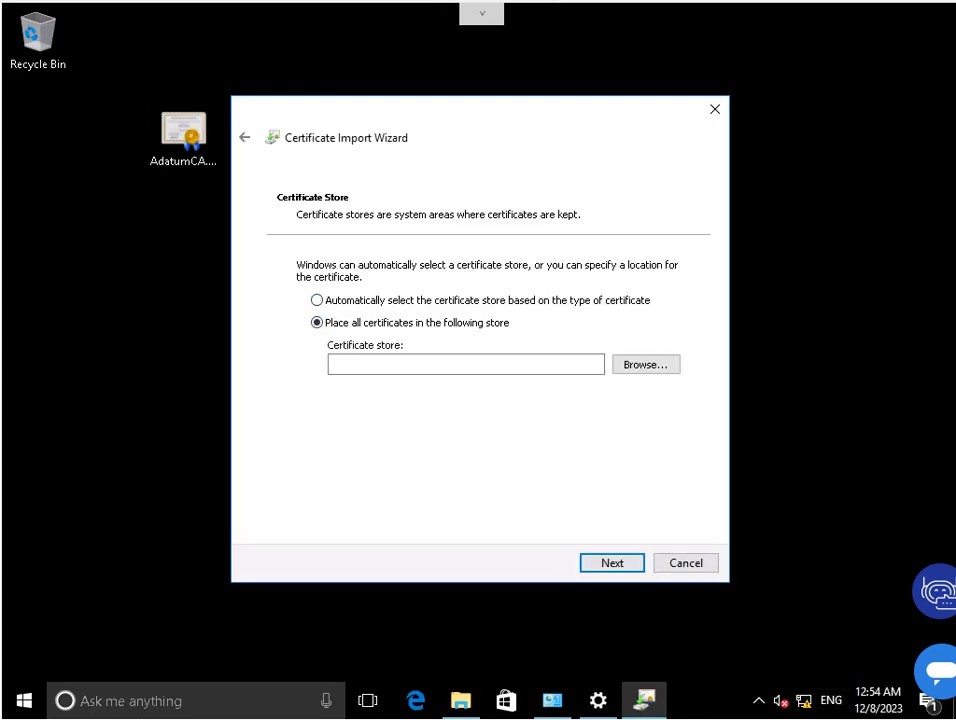
click(645, 364)
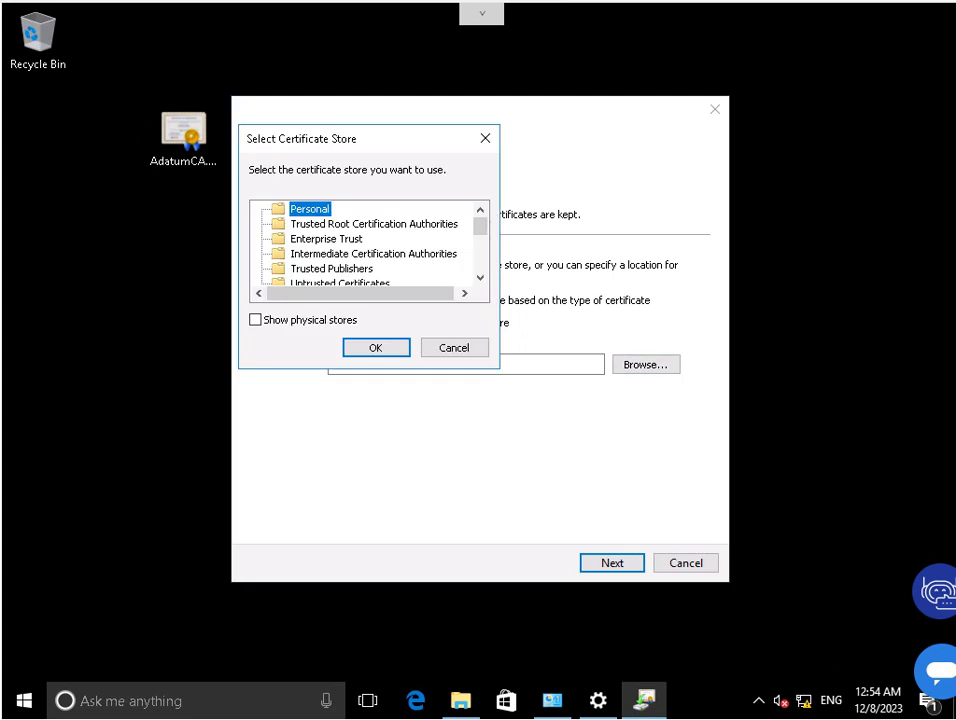
click(373, 223)
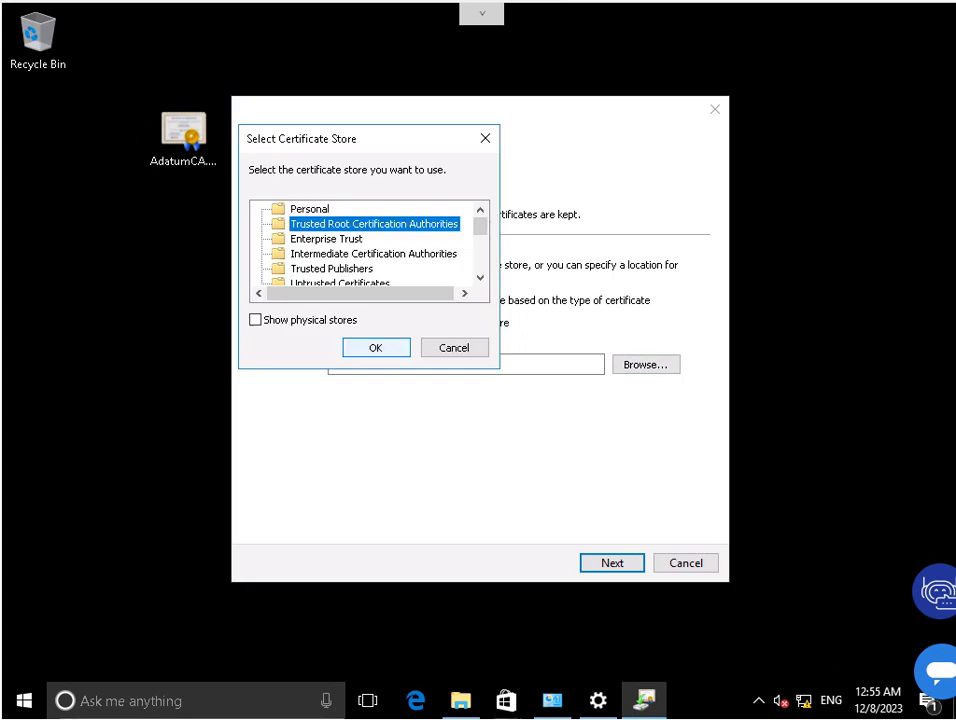
key(Return)
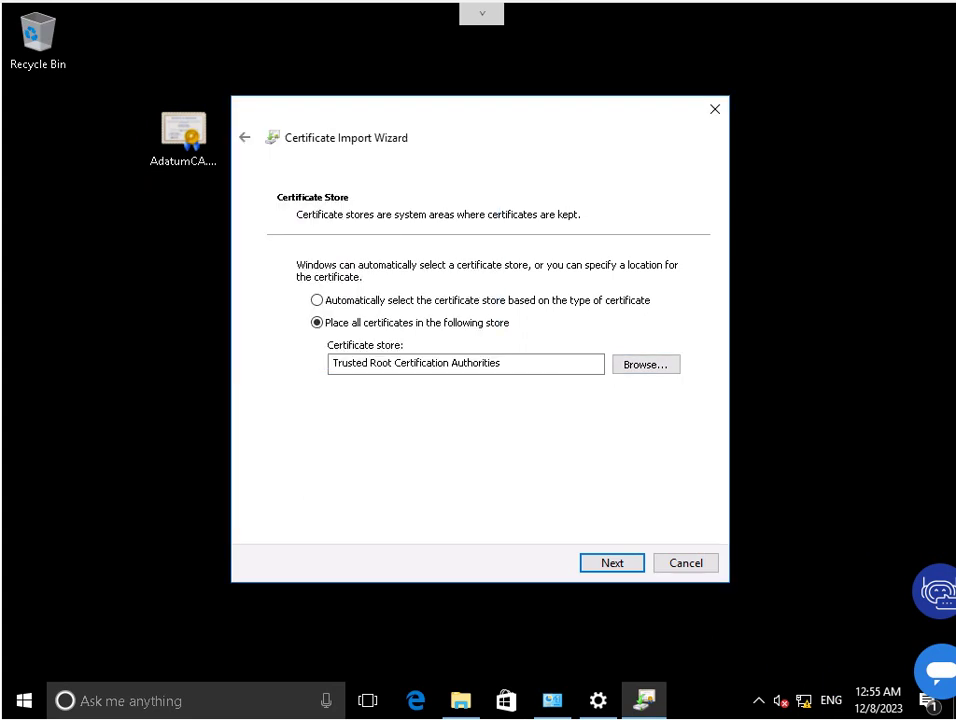
key(Return)
key(Return)
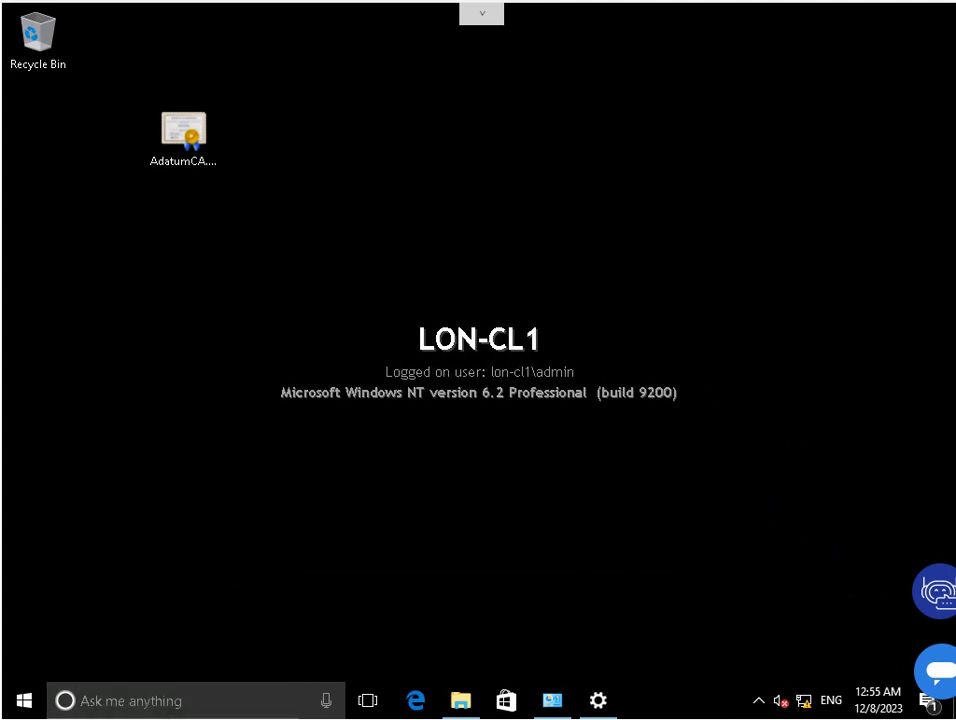
Launch mmc as administrator and add the Certificates snap-in for the local computer account.
key(super+s)
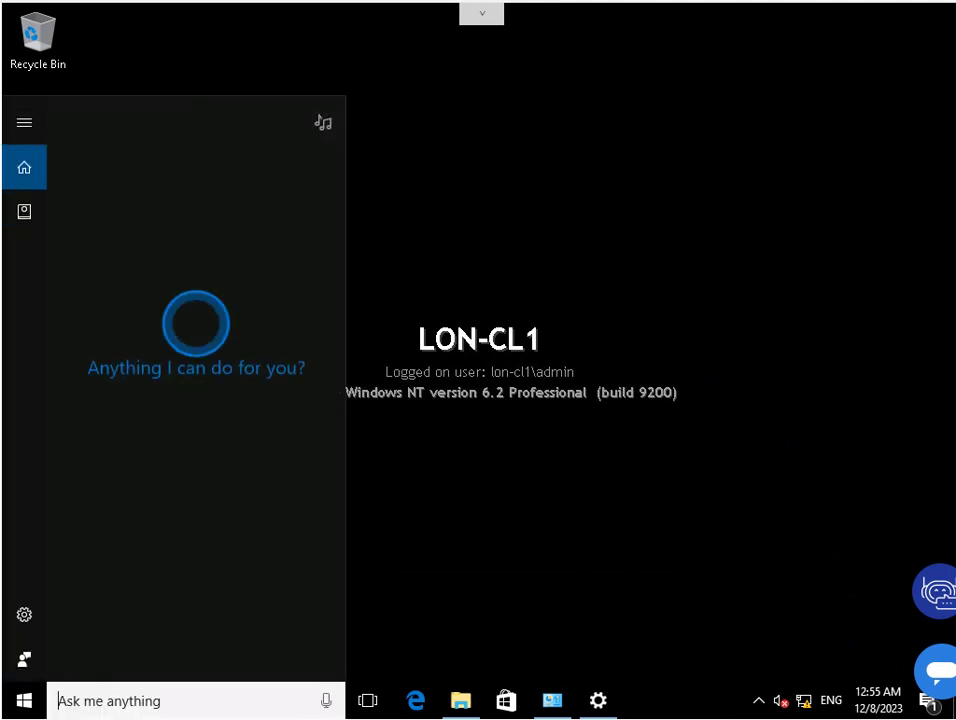
text(mmc)
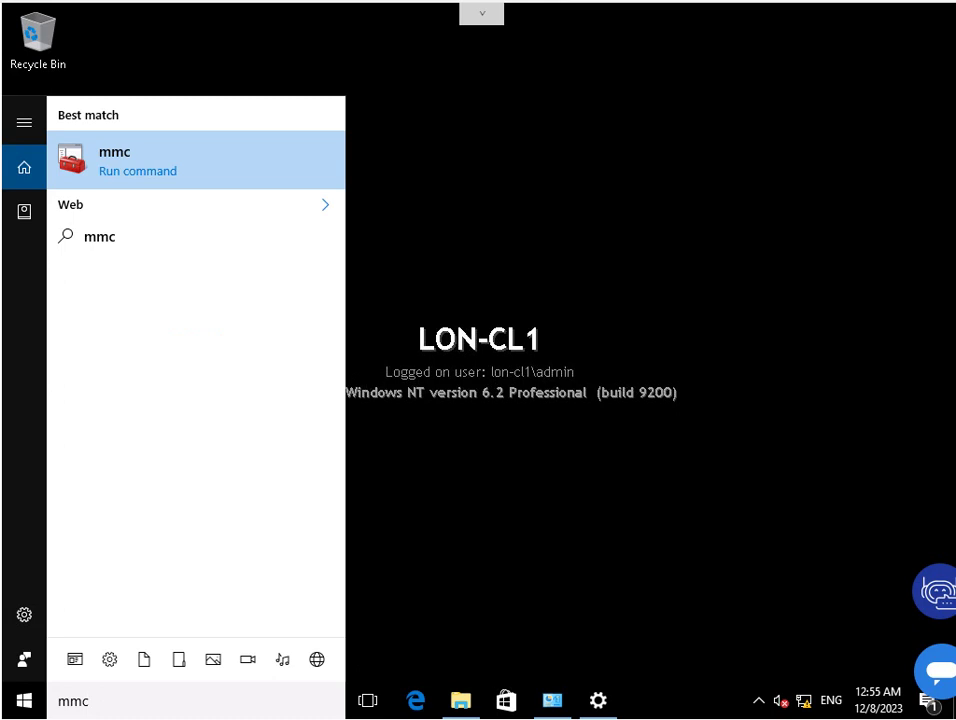
key(Return)
key(Left)
key(Return)
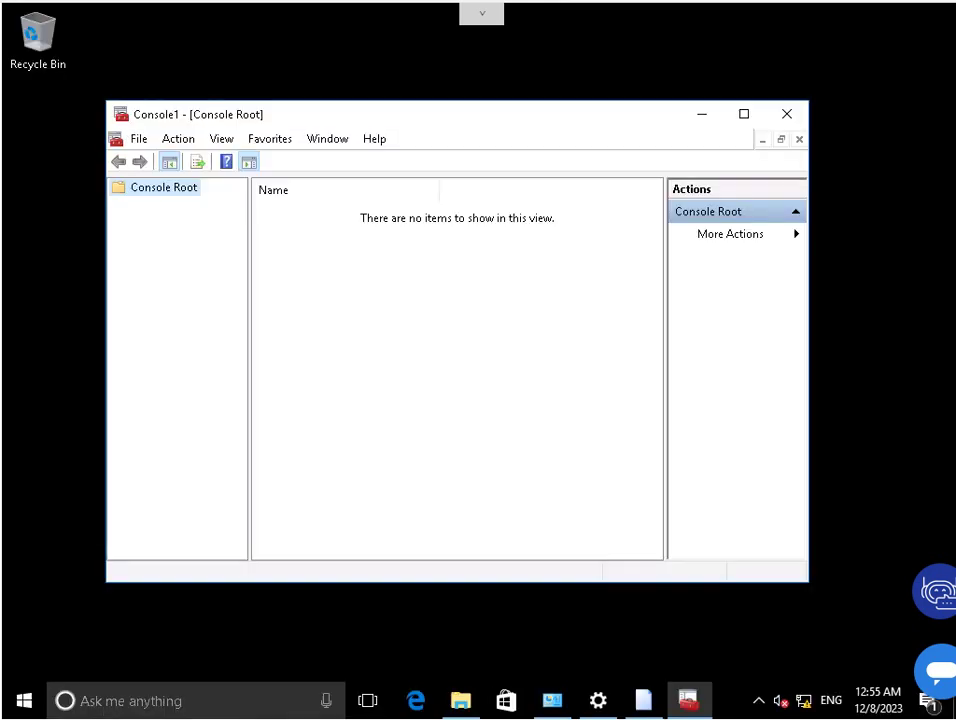
key(alt+f)
key(Down)
key(Down)
key(Down)
key(Down)
key(Down)
key(Return)
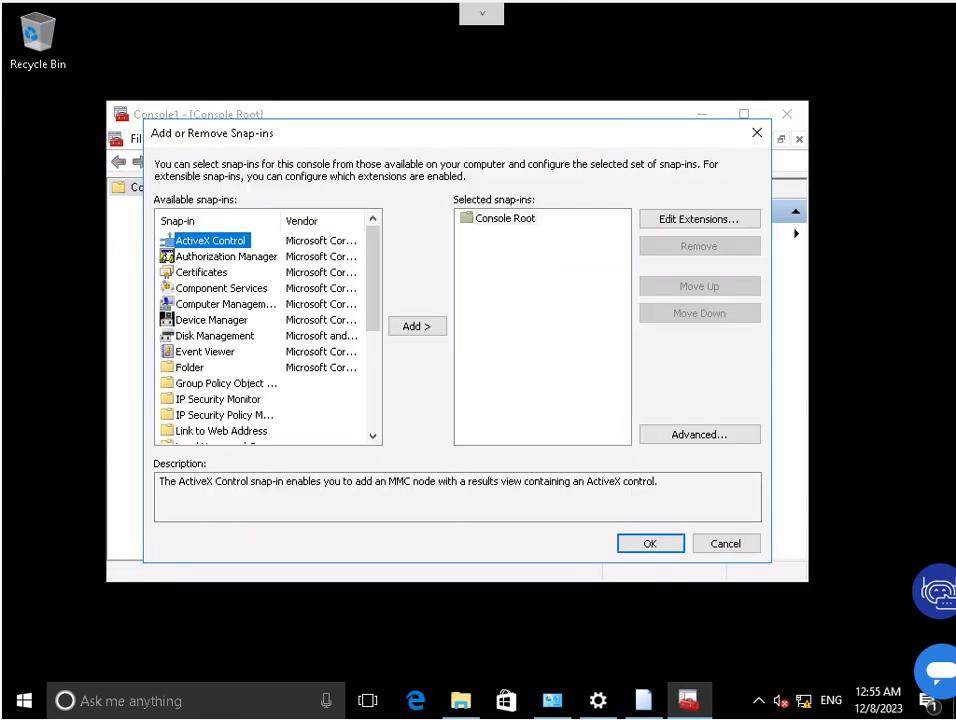
key(Down)
key(Down)
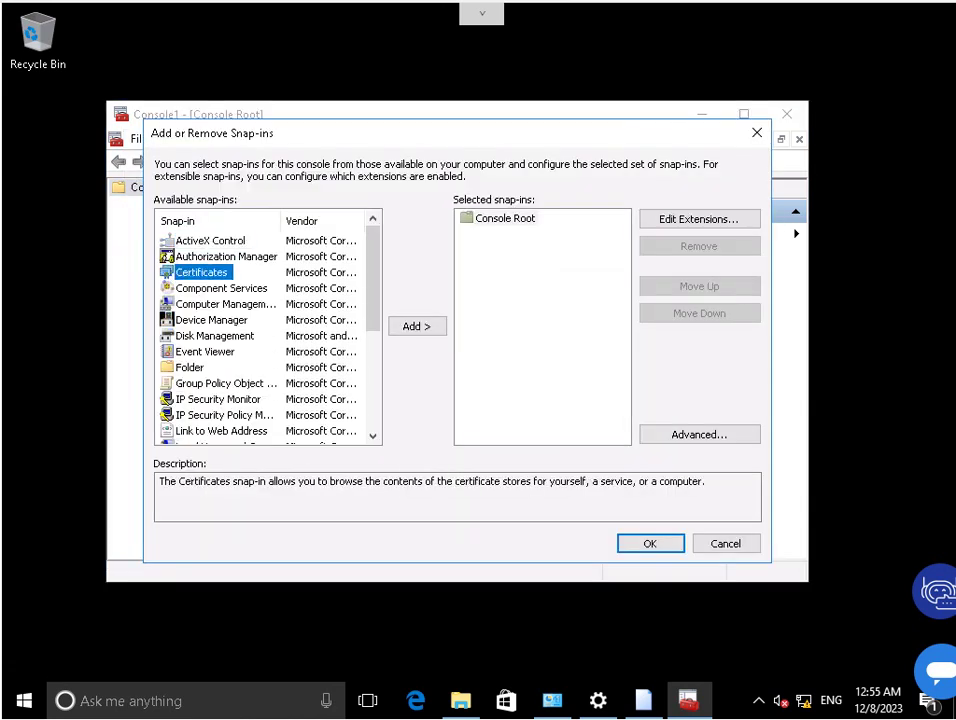
key(alt+a)
key(Down)
key(Down)
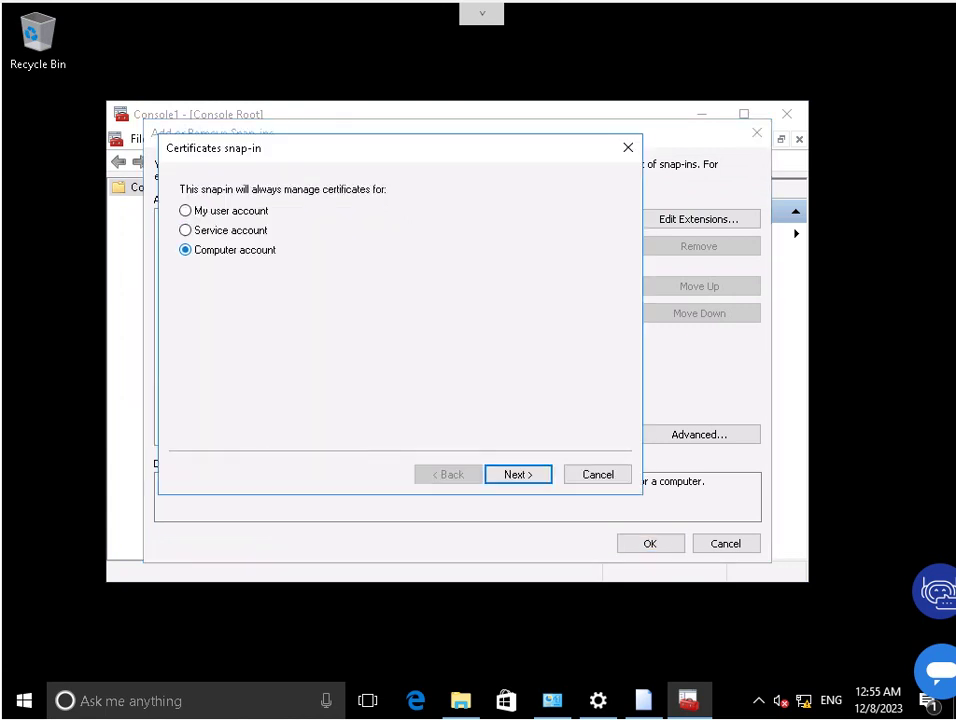
key(Return)
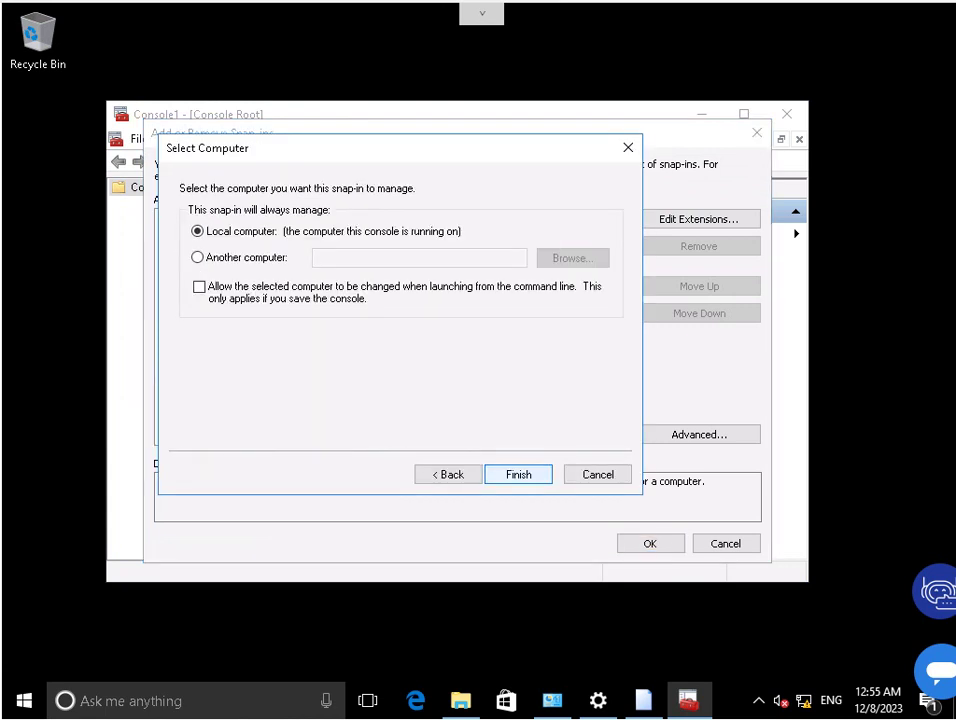
key(Return)
key(Return)
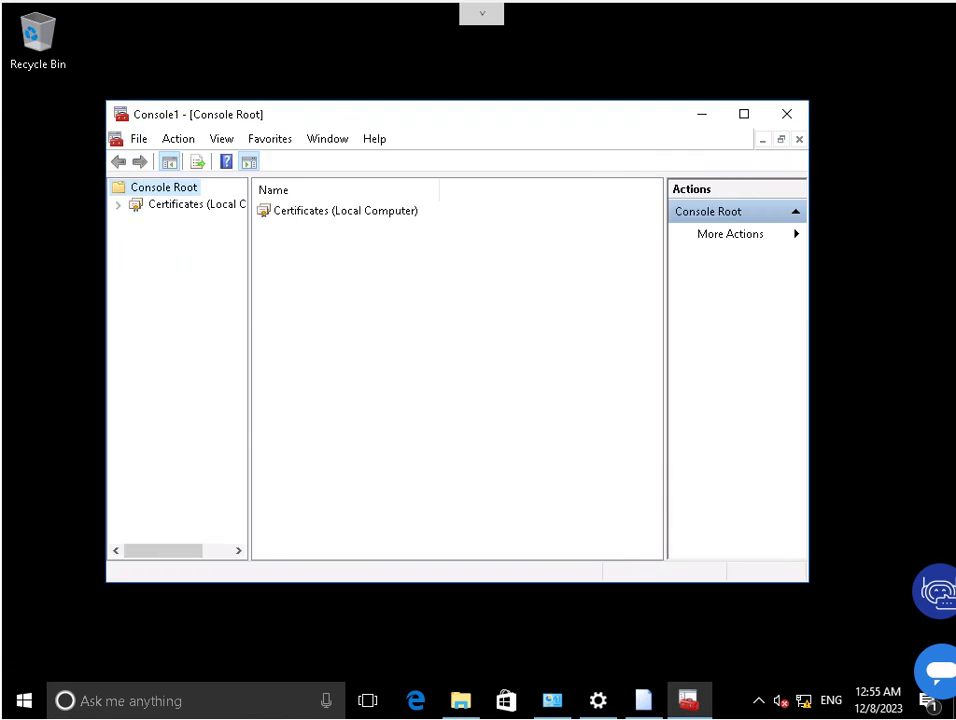
Verify AdatumCA under Trusted Root Certification Authorities, then close the console without saving.
key(Down)
key(Right)
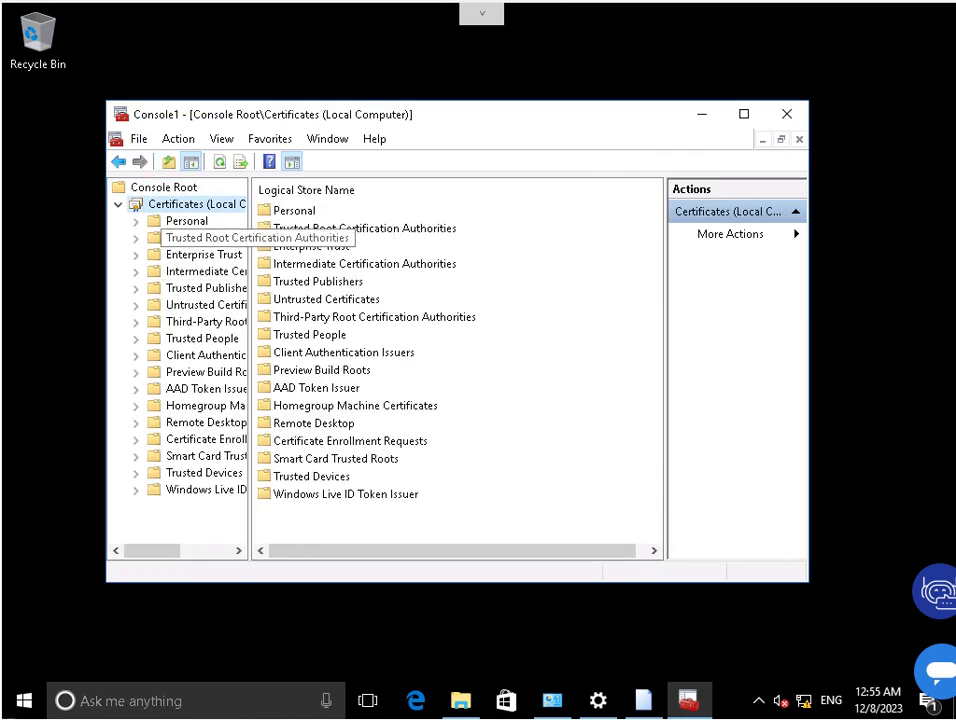
click(200, 237)
key(Right)
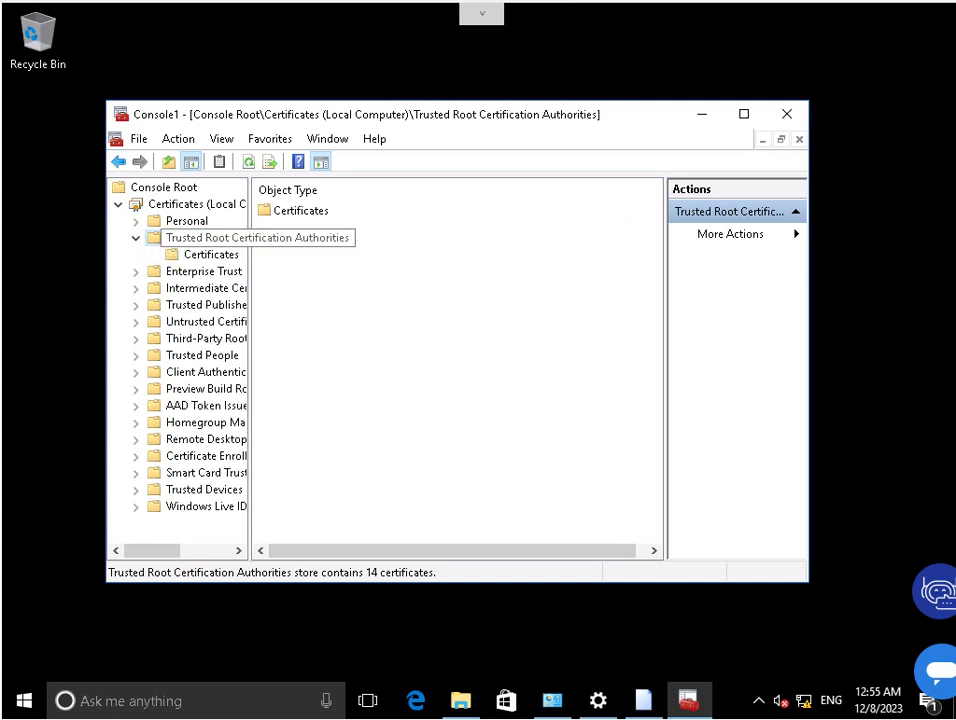
key(Down)
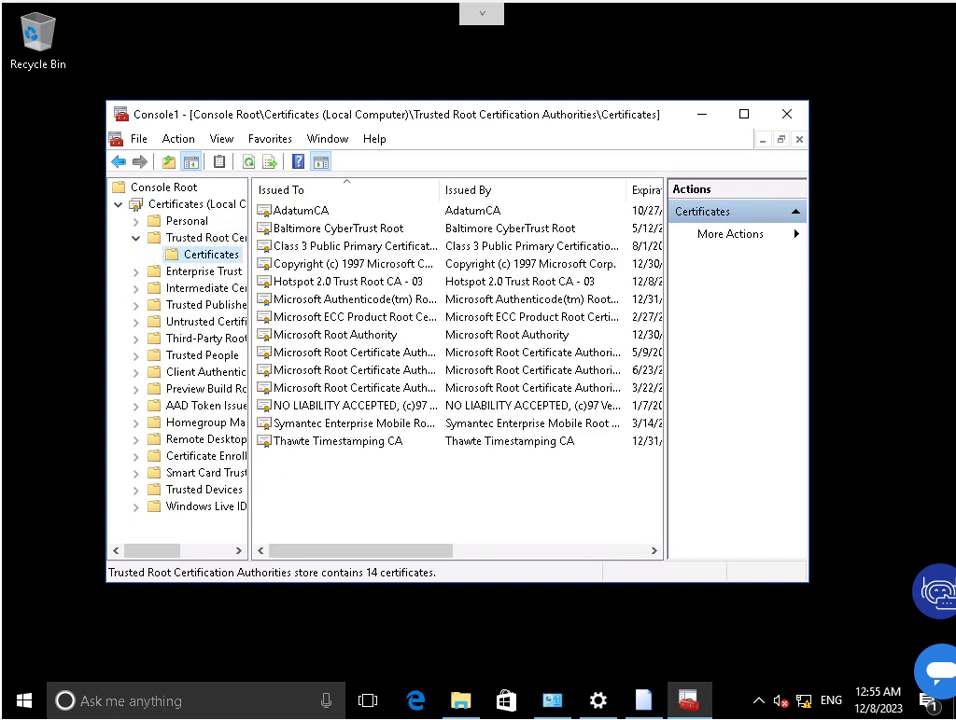
click(300, 210)
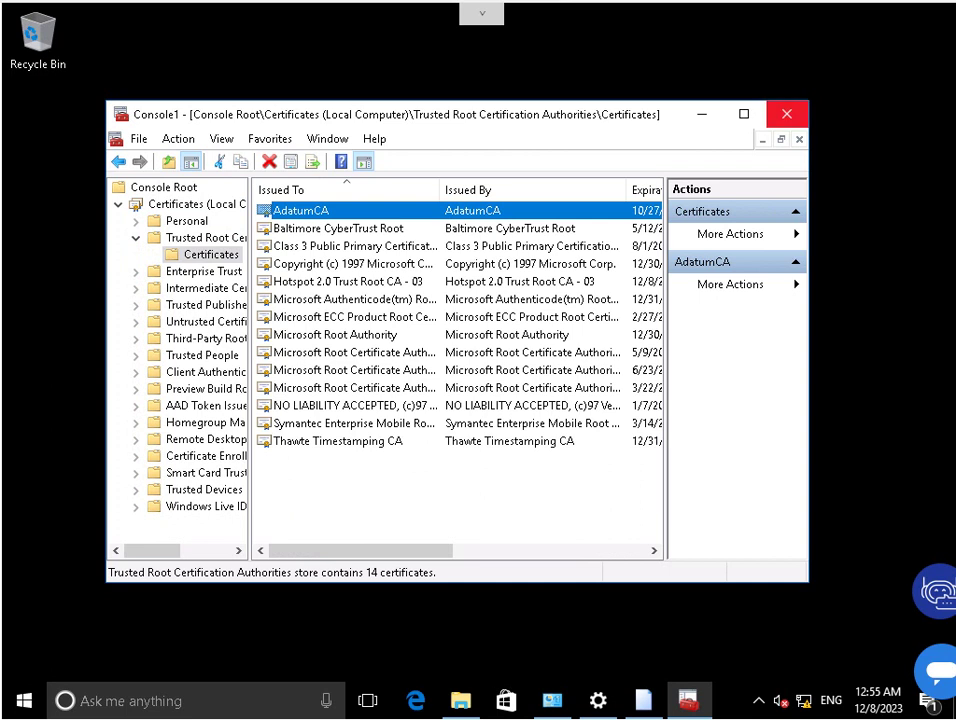
key(alt+F4)
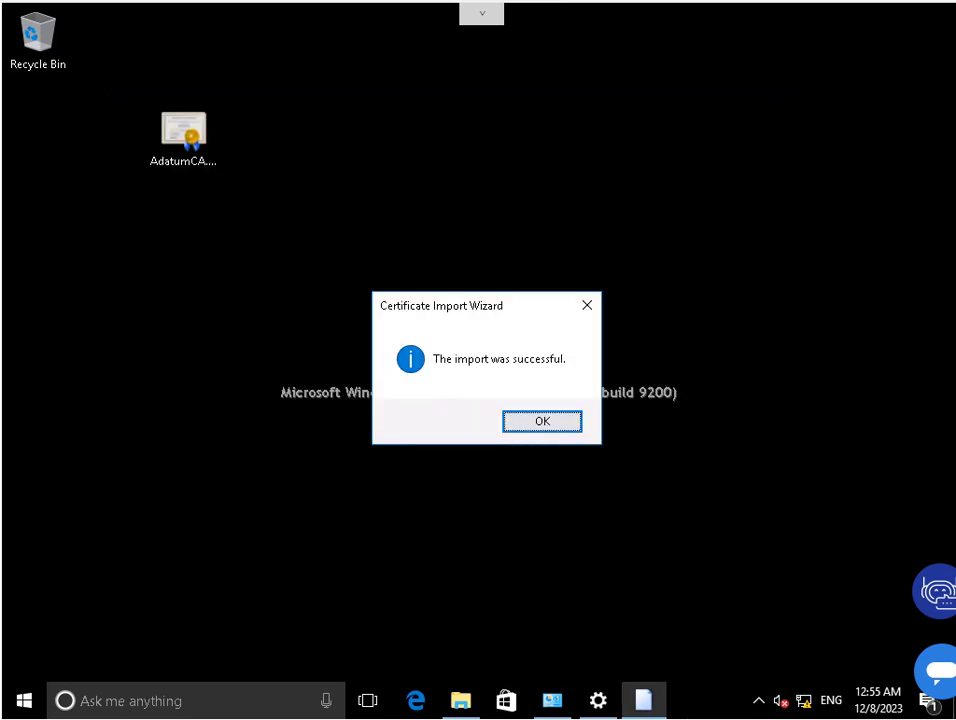
key(Return)
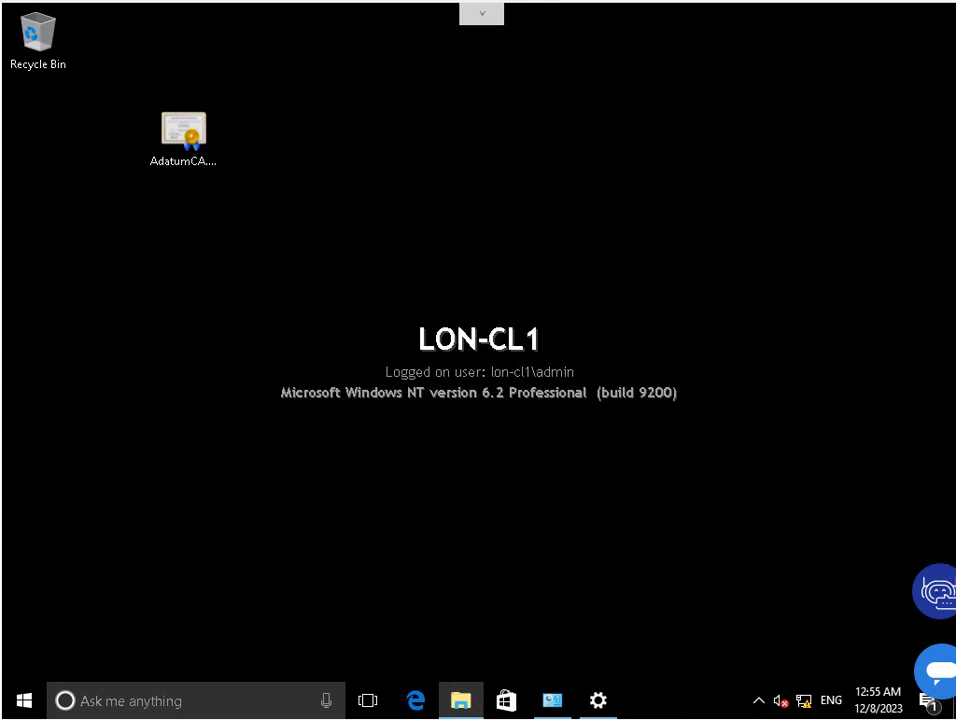
Disable the London_Network connection in Network Connections.
mouse_move(552, 700)
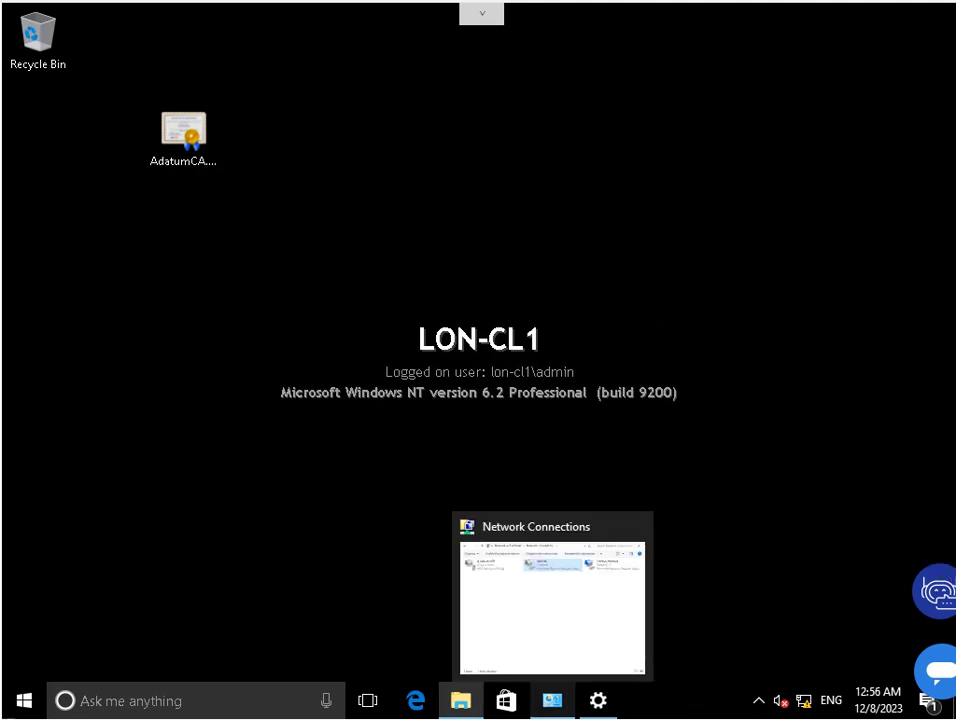
click(552, 700)
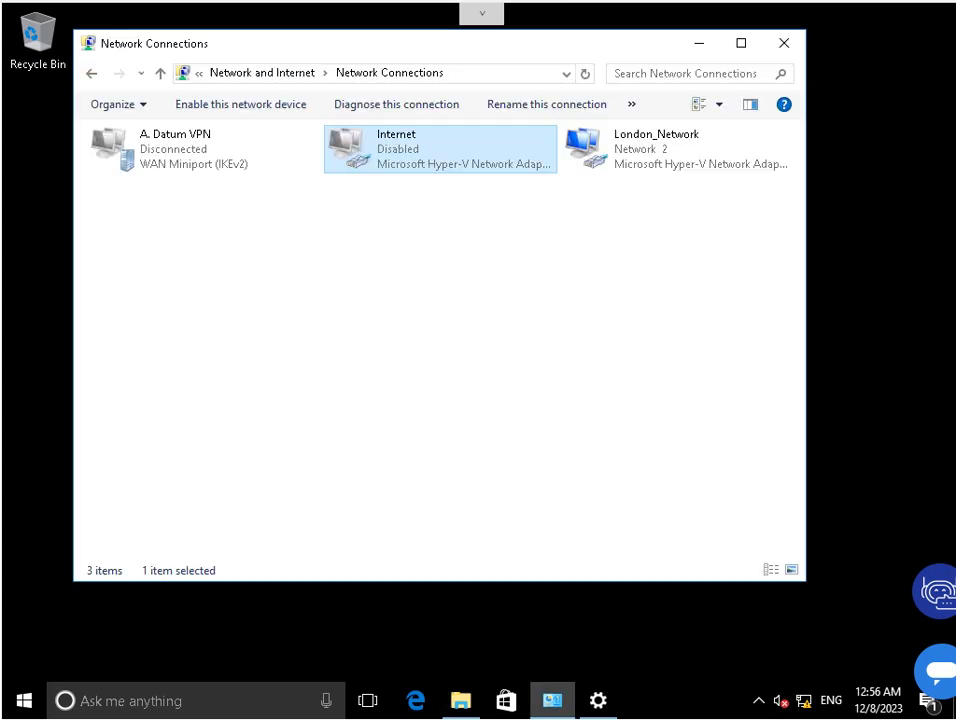
right_click(420, 145)
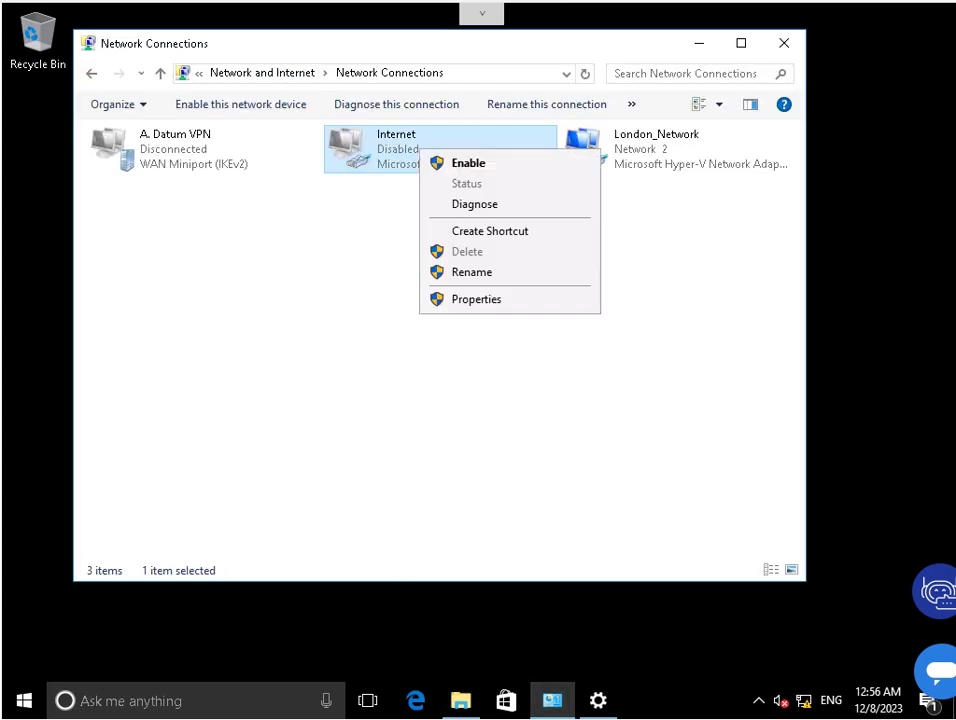
right_click(627, 141)
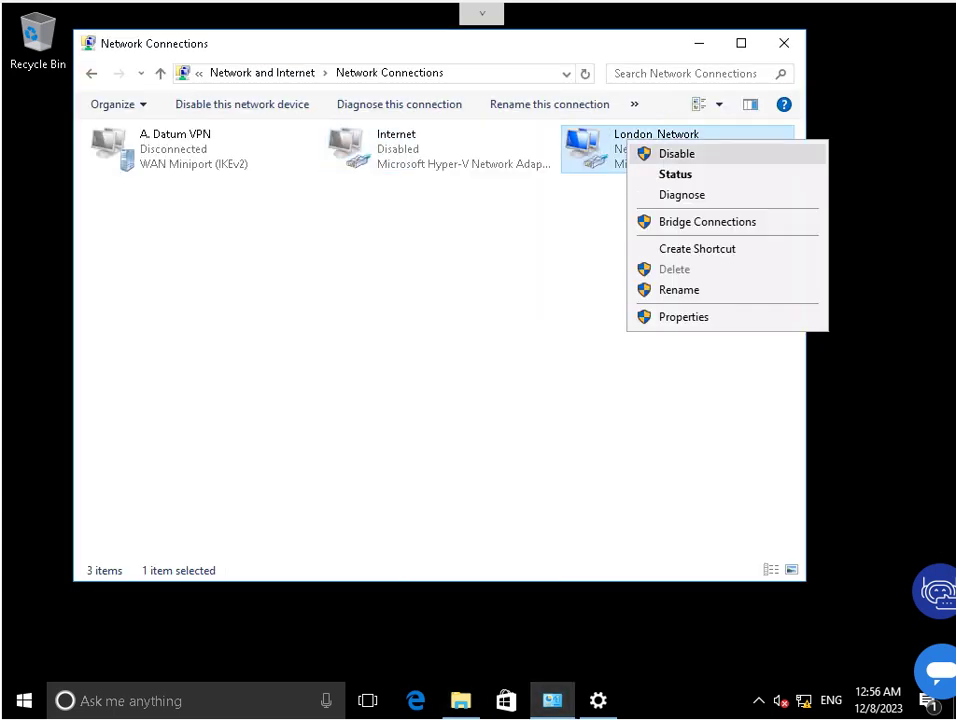
click(676, 153)
Re-enable the Internet adapter.
right_click(374, 134)
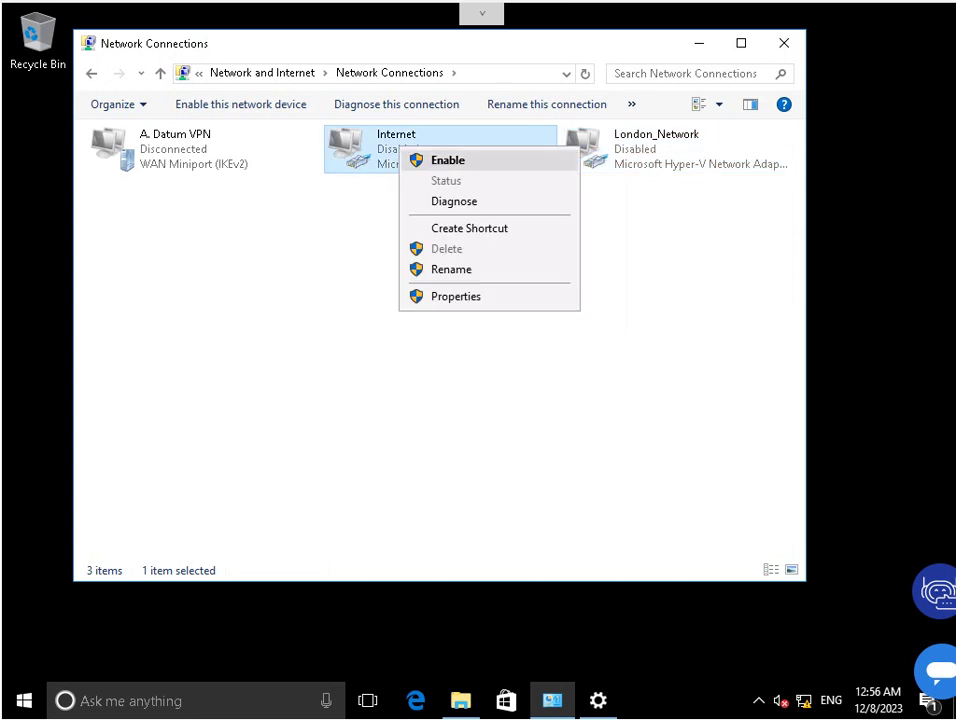
click(432, 158)
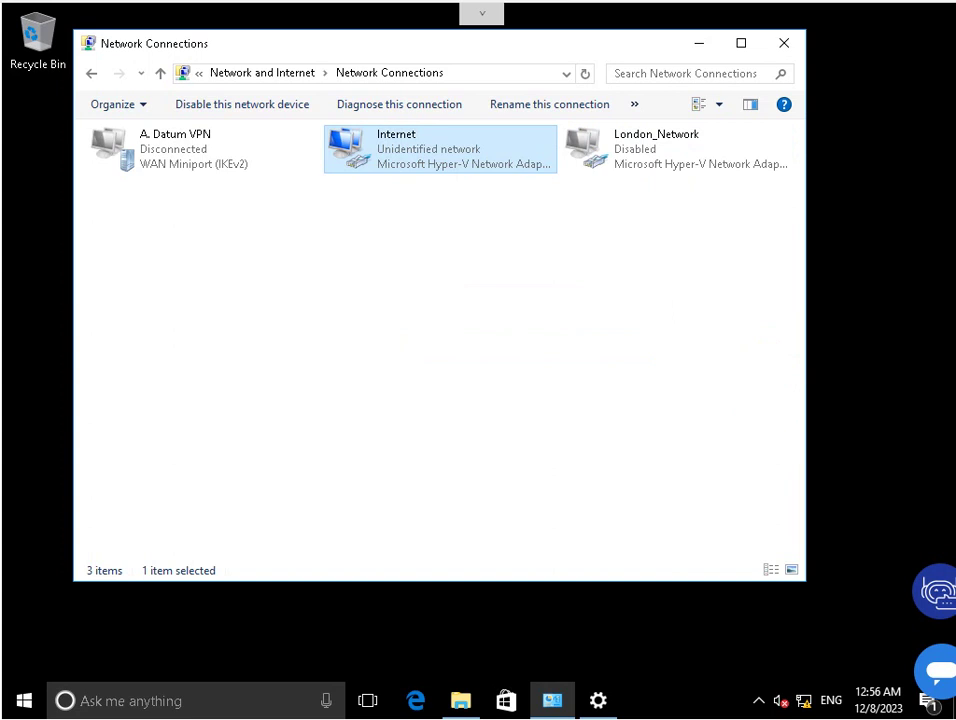
click(175, 148)
key(shift+F10)
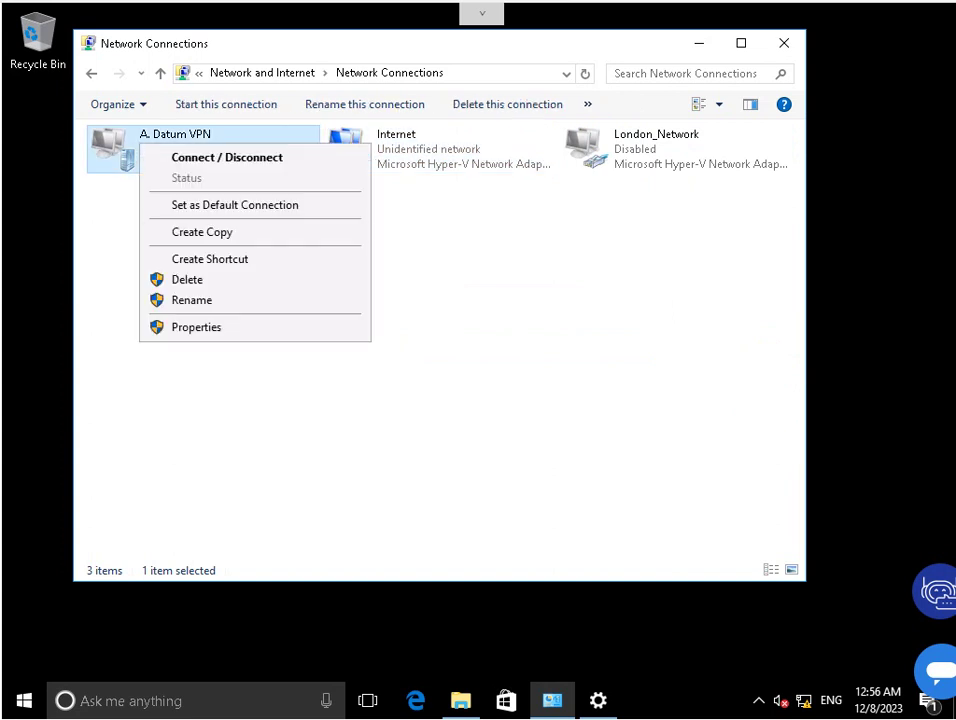
Set A. Datum VPN's security to VPN type IKEv2 with EAP authentication and save.
key(Up)
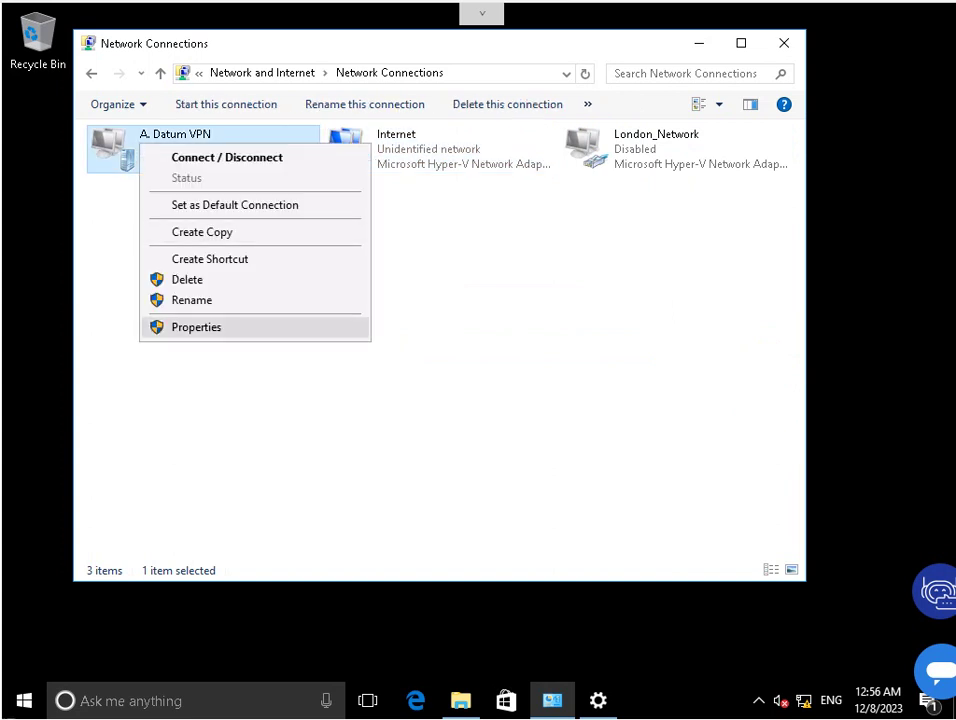
key(Return)
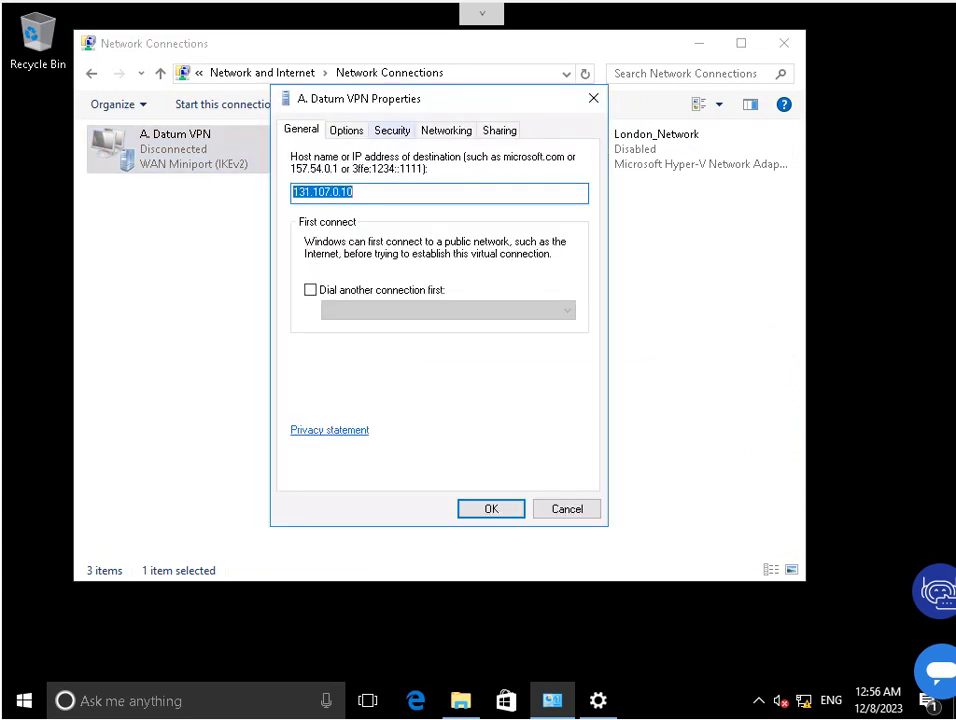
key(ctrl+Tab)
key(ctrl+Tab)
key(Tab)
key(alt+Down)
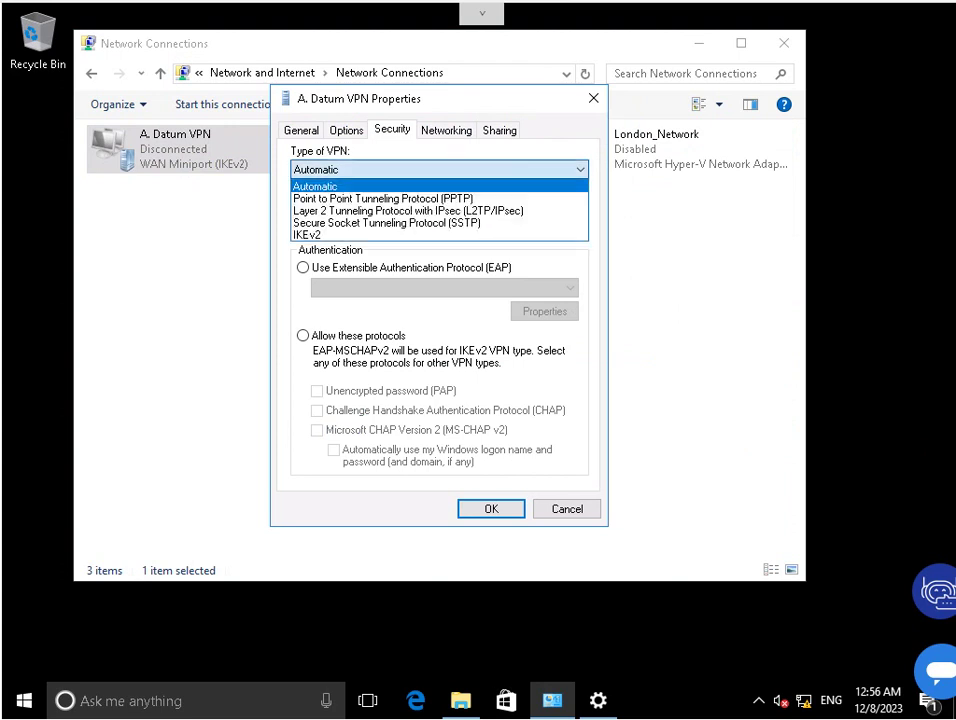
key(Down)
key(Down)
key(Down)
key(Down)
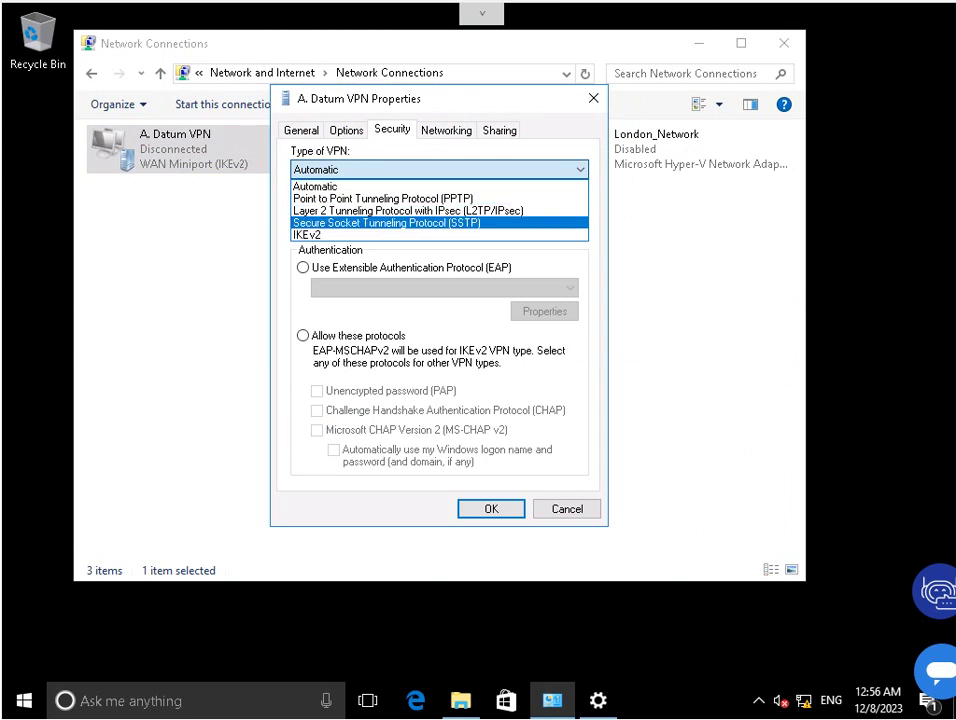
key(Return)
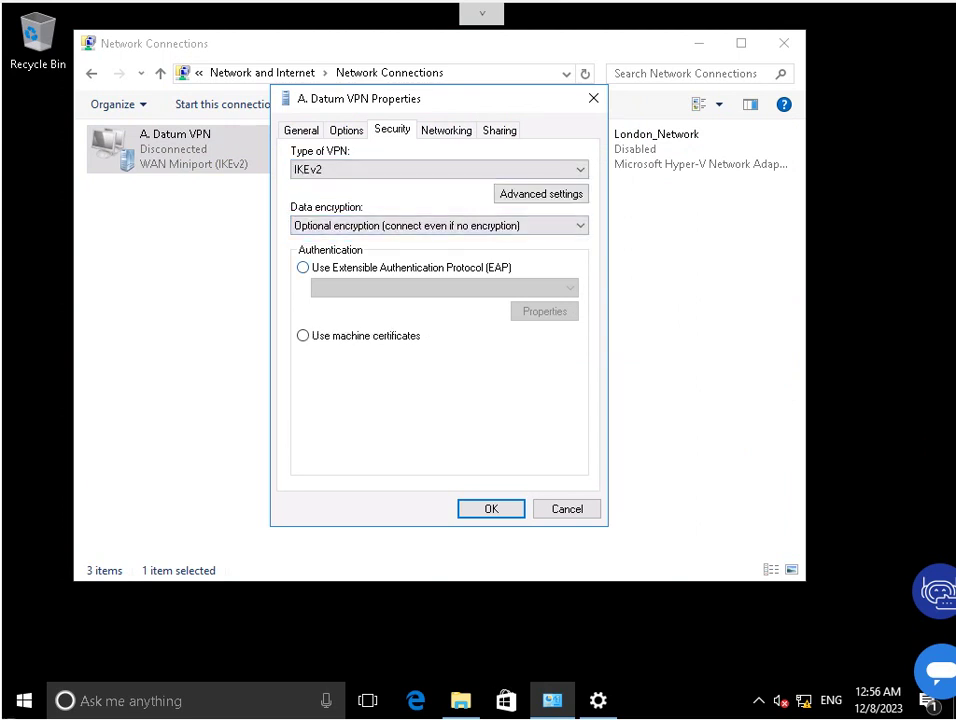
key(Tab)
key(space)
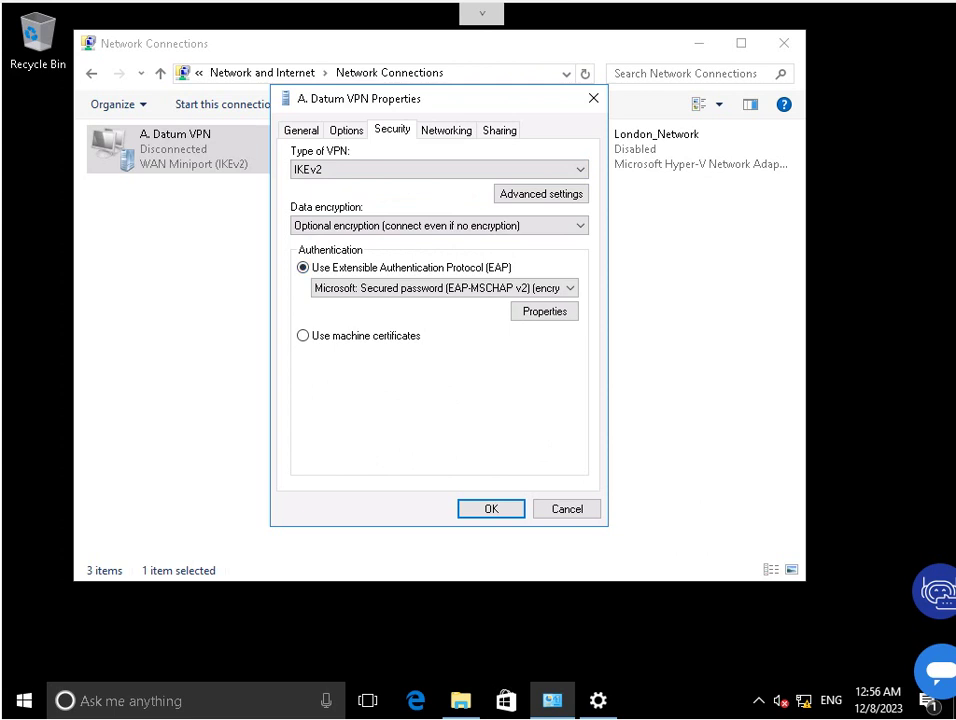
key(Return)
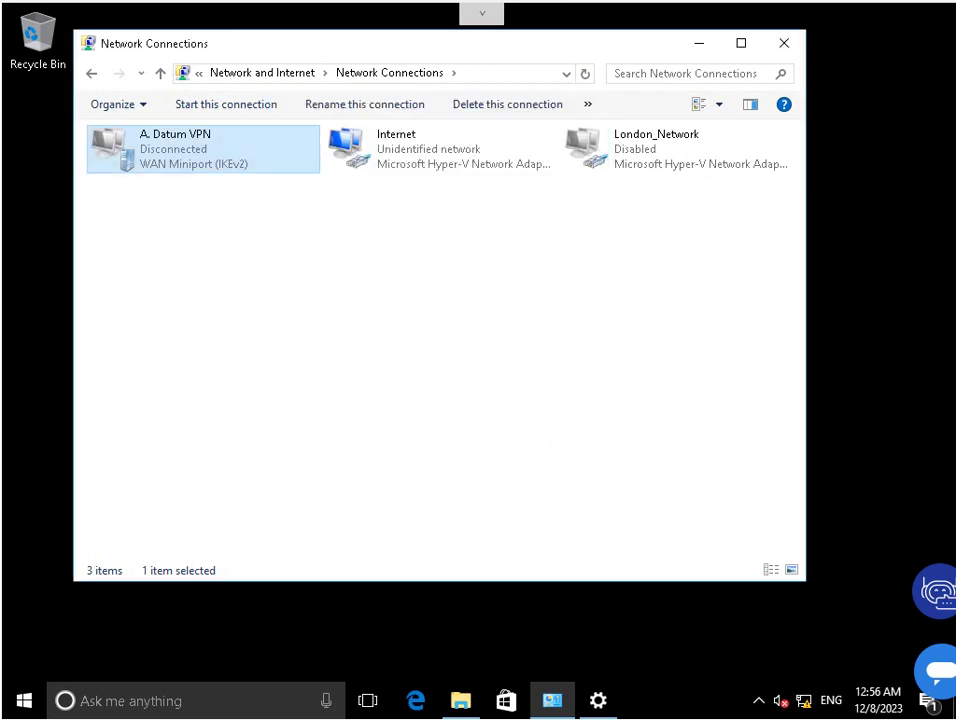
key(shift+F10)
Start connecting A. Datum VPN and dismiss the untrusted-certificate error.
key(Down)
key(Return)
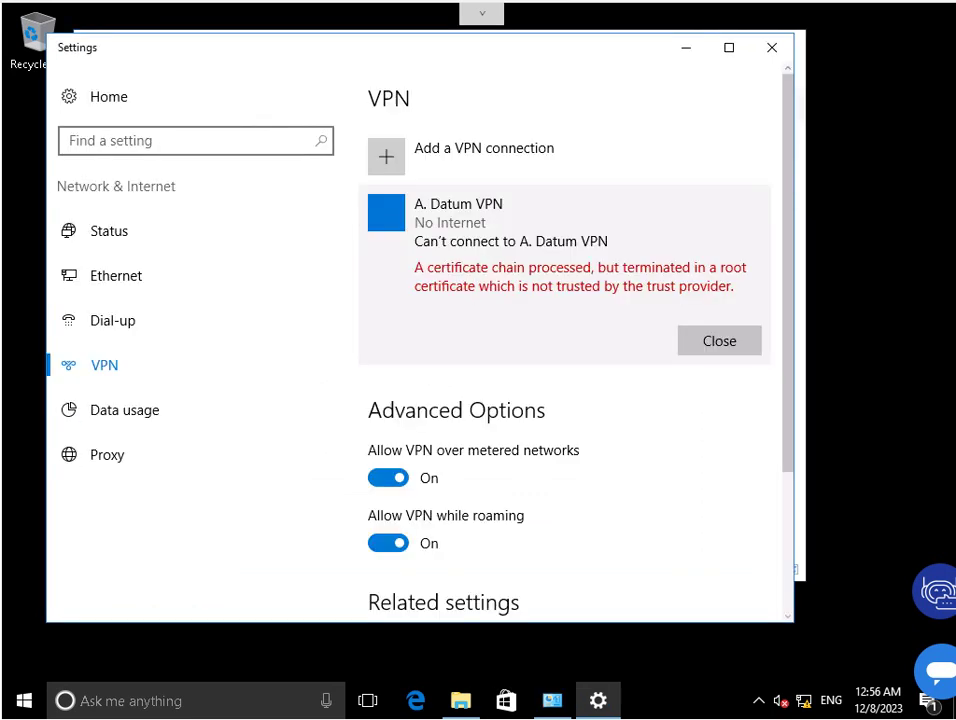
key(Tab)
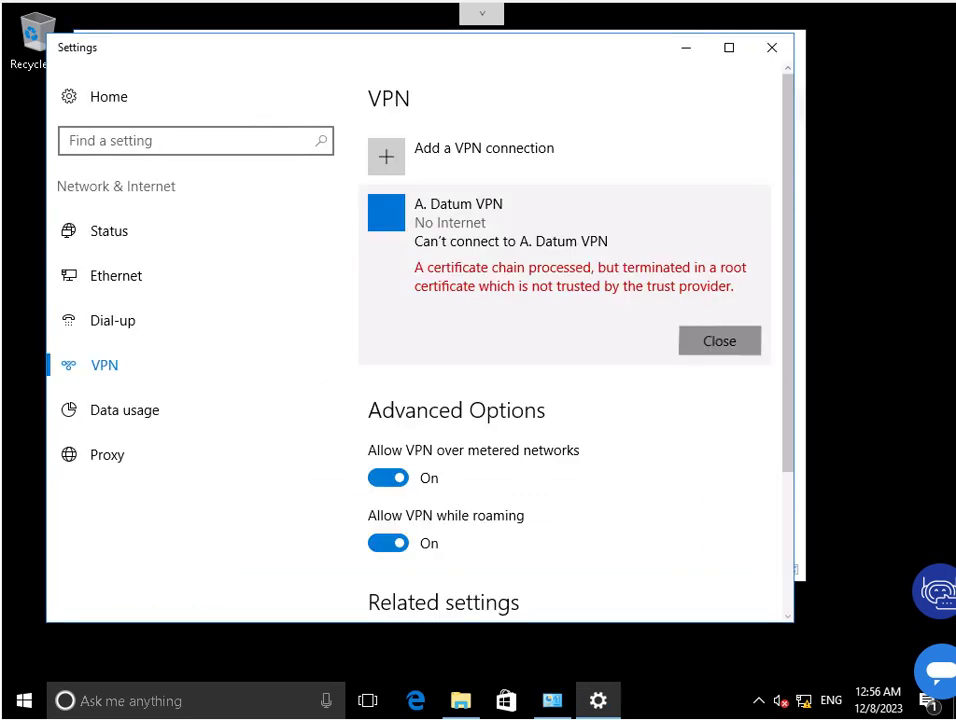
key(Return)
key(Return)
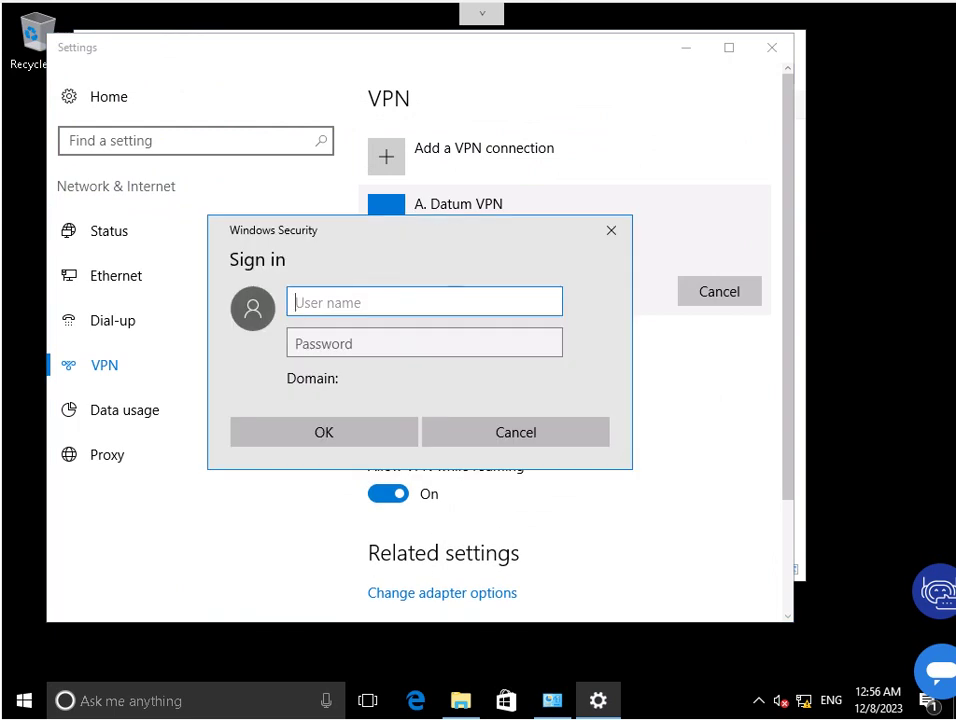
Sign in with the Adatum domain user name and password to connect.
text(Adatu)
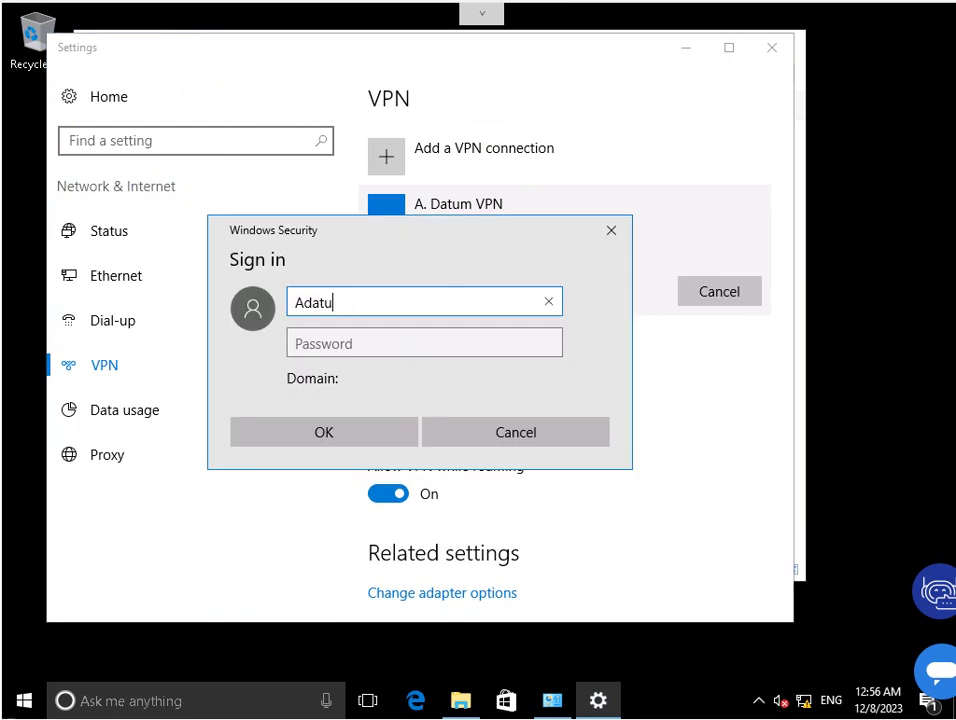
text(m\l)
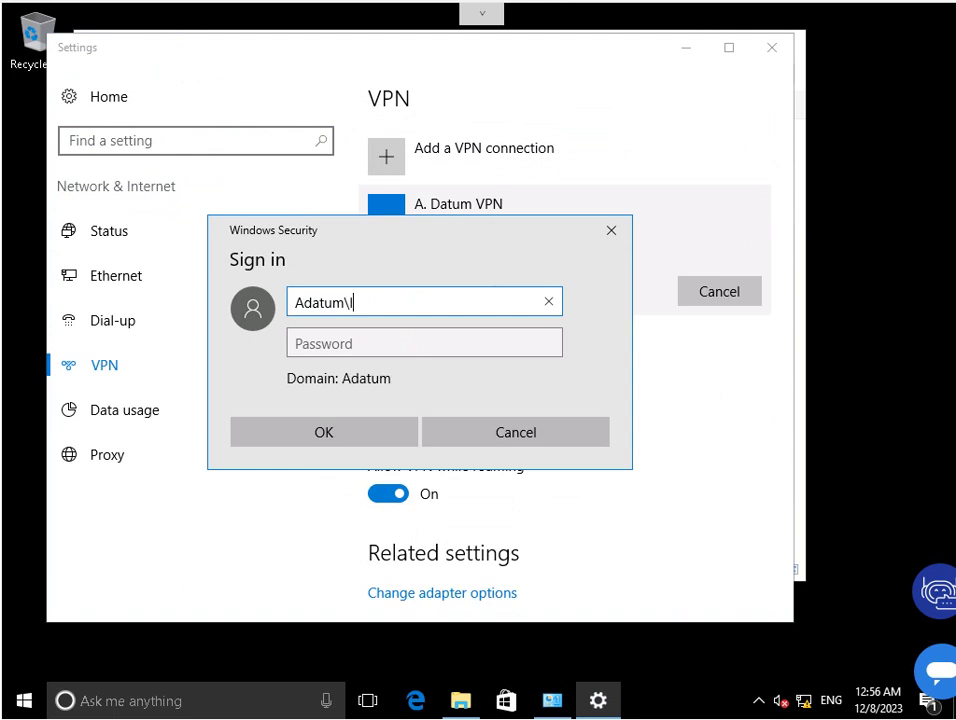
text(ogan)
key(Tab)
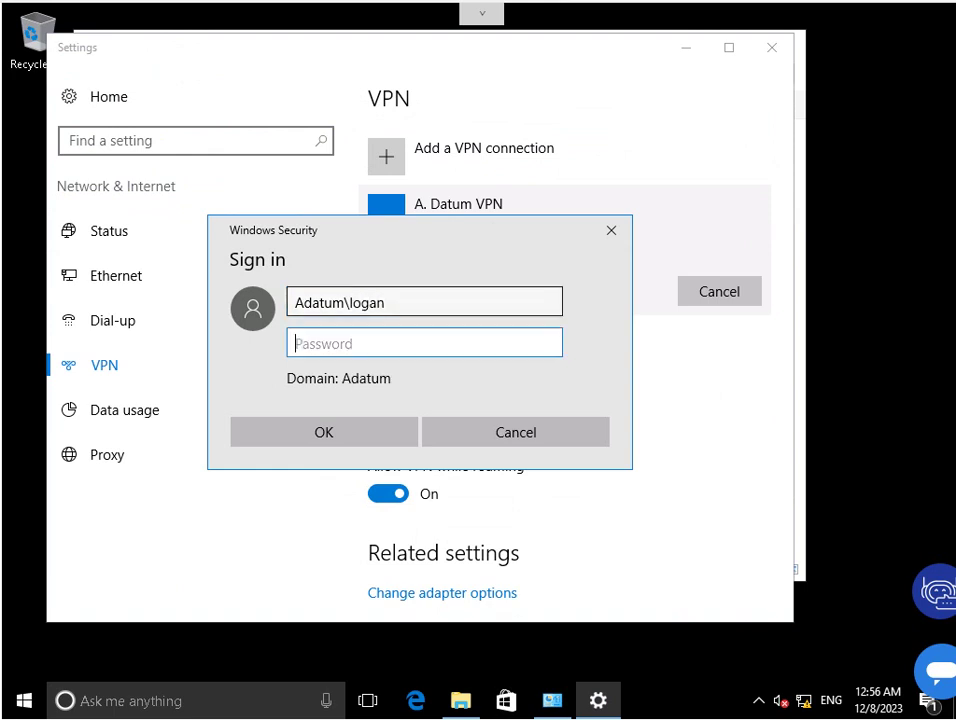
text(Pa$$w0rd)
key(Return)
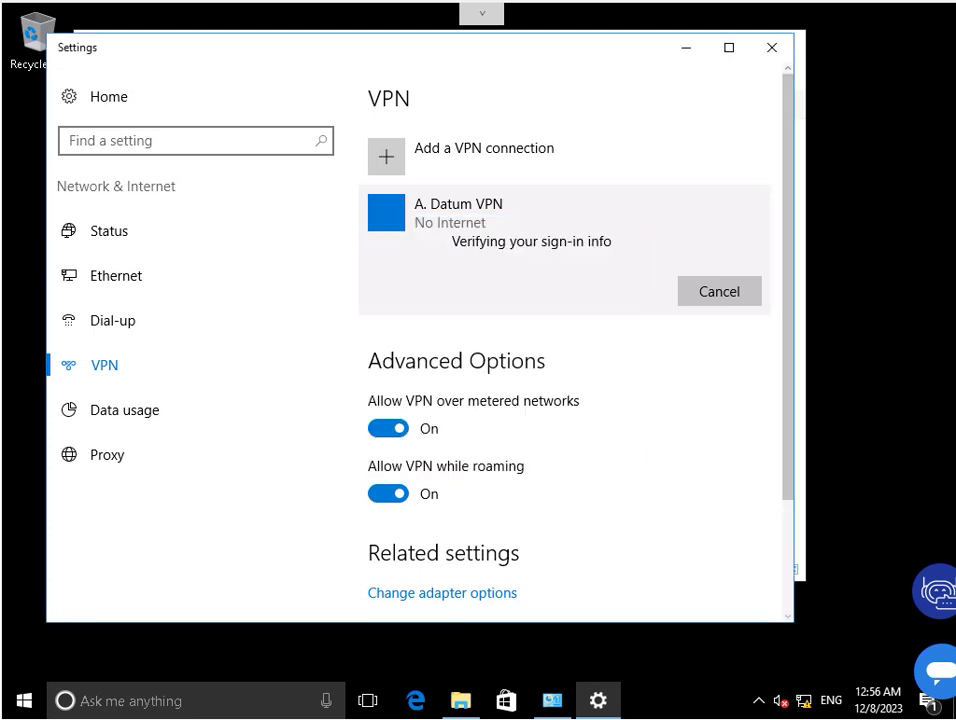
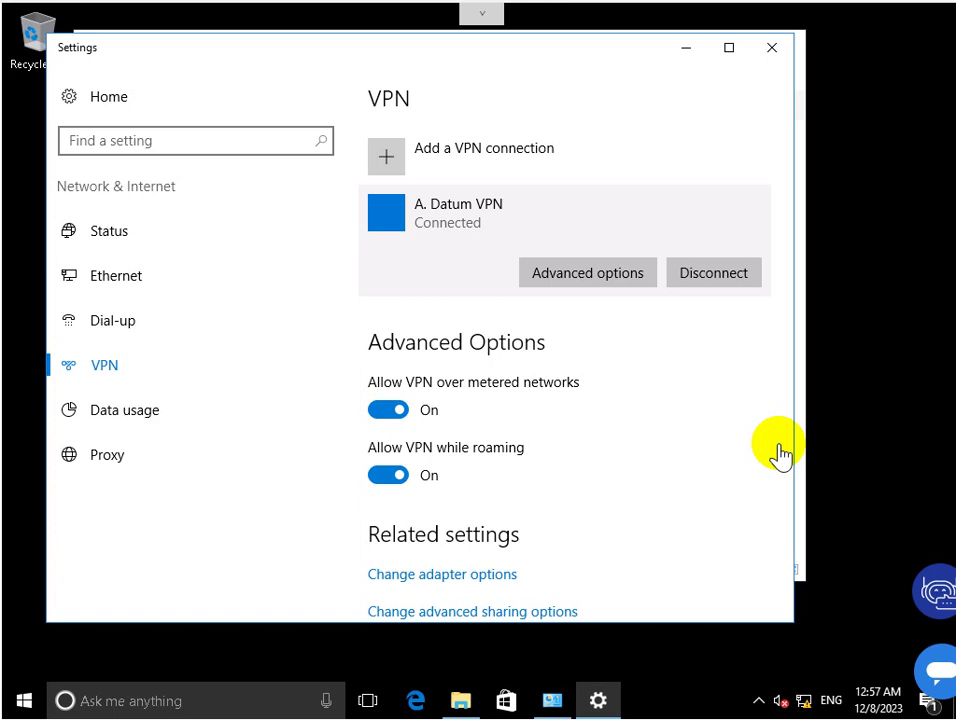
In Word, type the note 'Task 9: Sign in to the domain by using VPN, let's start' and return to Settings.
click(761, 625)
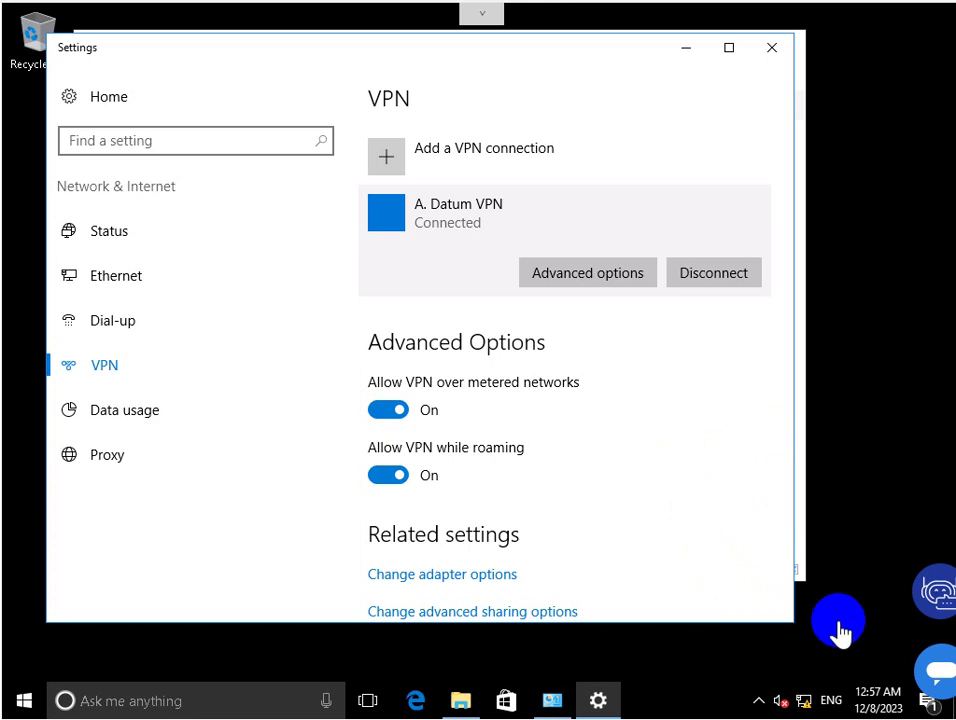
click(640, 716)
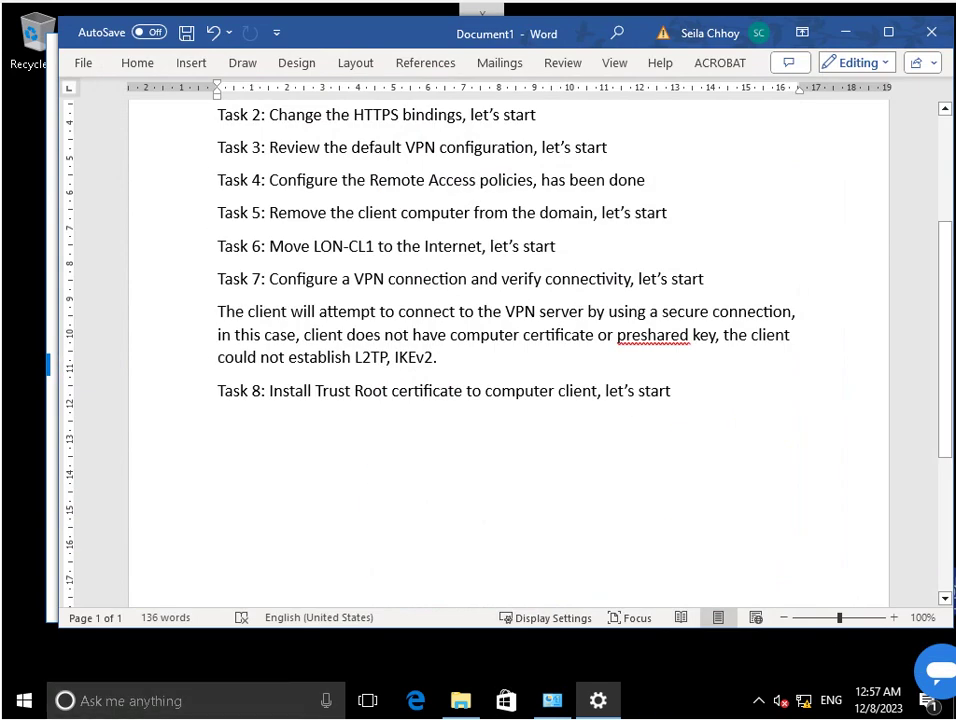
text(Task )
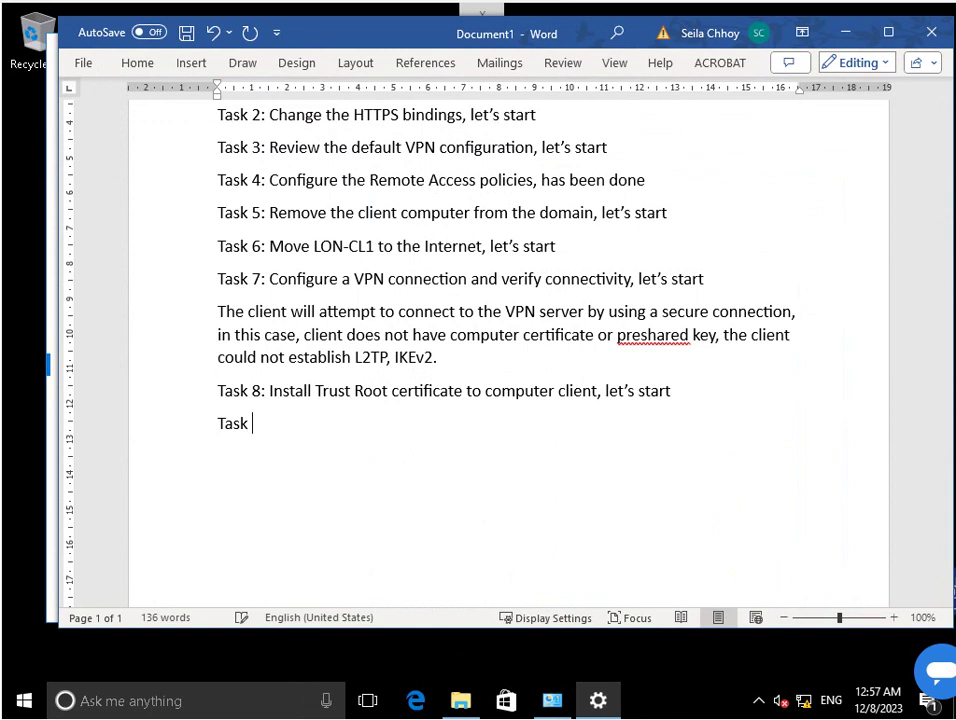
text(9: Sign in to the domain by using VPN)
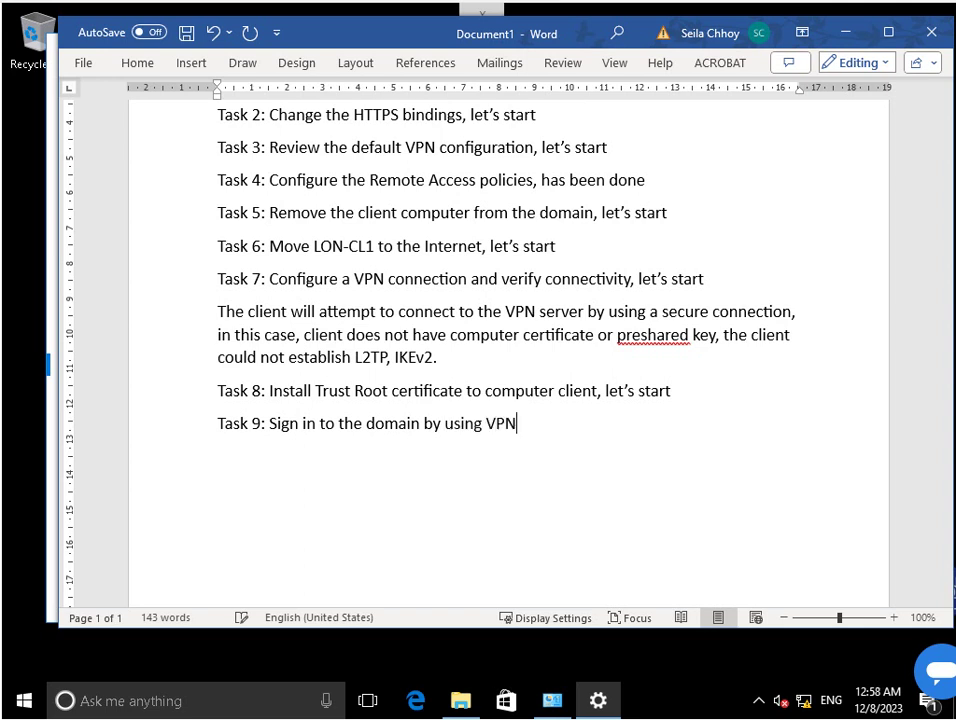
text(, let)
key(Tab)
key(Return)
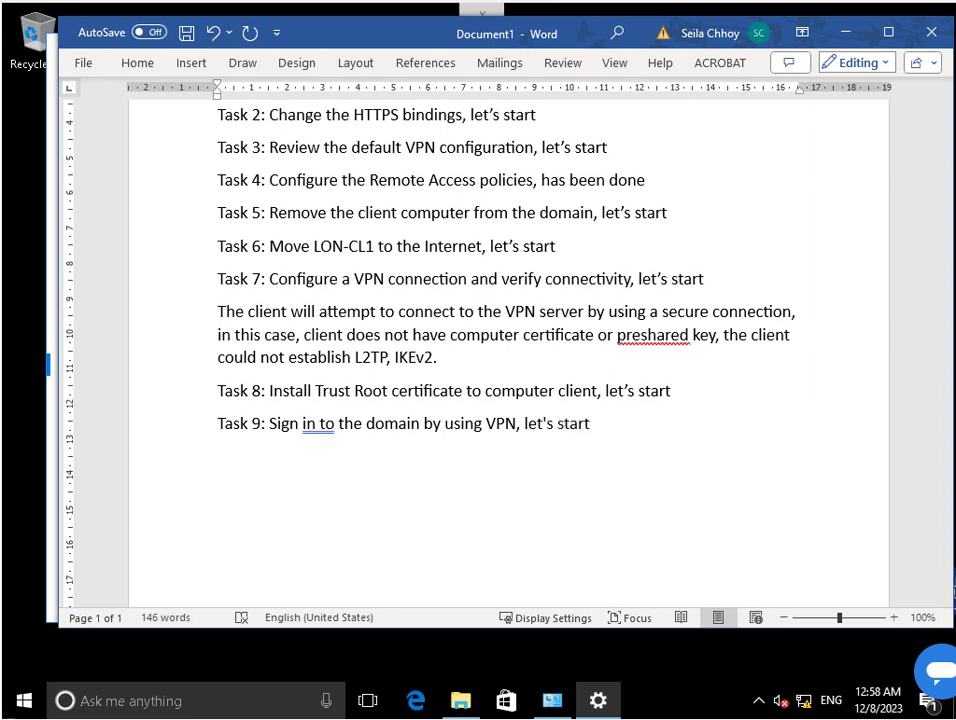
key(alt+Tab)
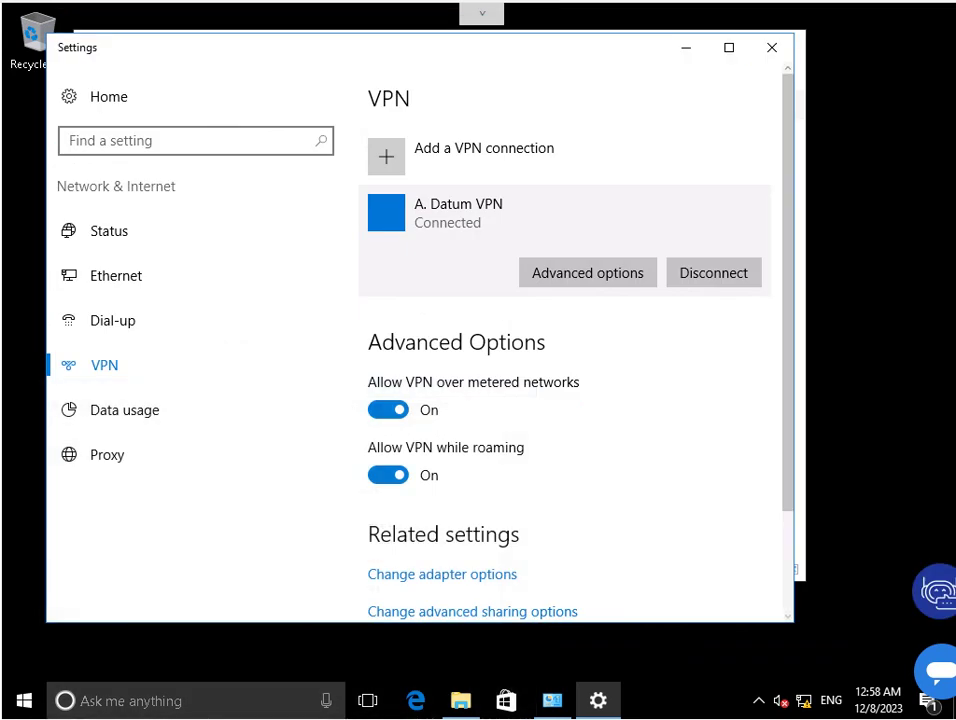
Close Settings and Network Connections, then launch mmc from search with administrator approval.
click(772, 47)
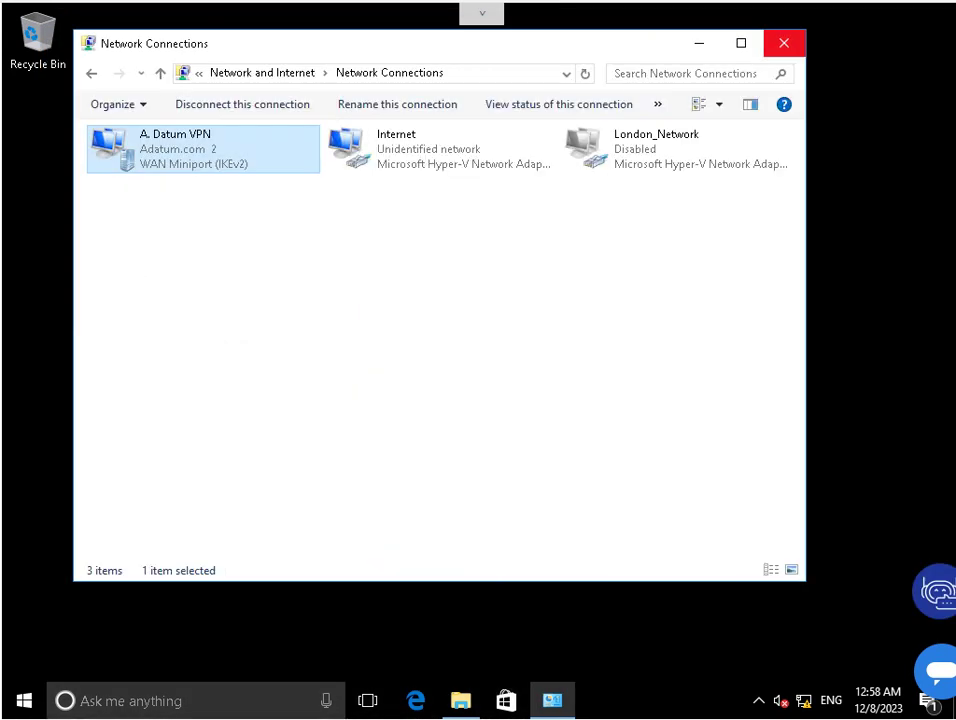
click(774, 45)
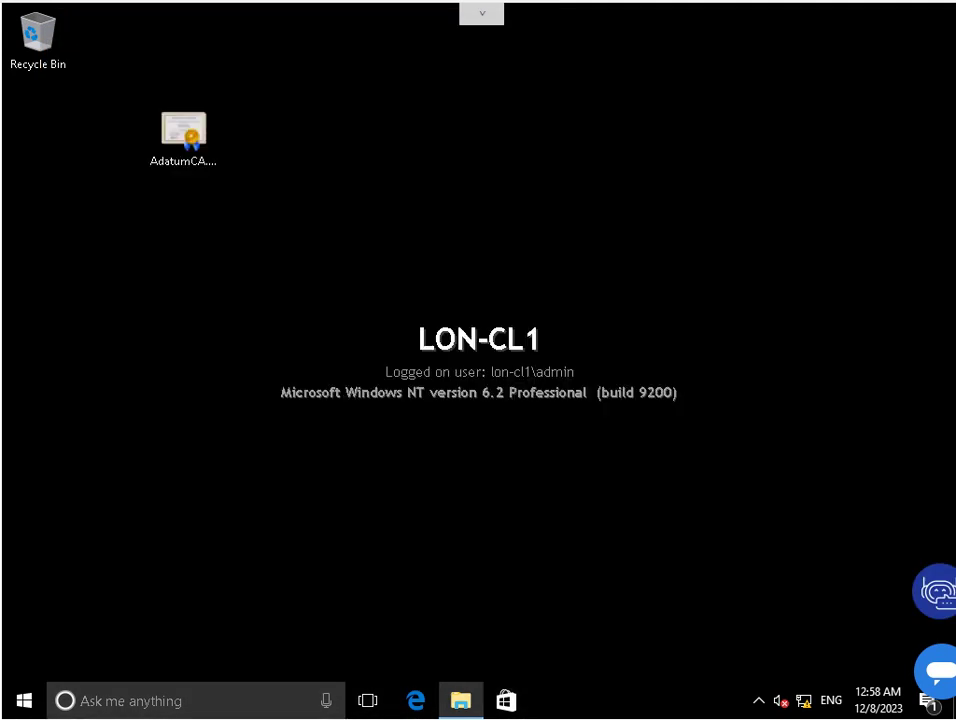
click(130, 700)
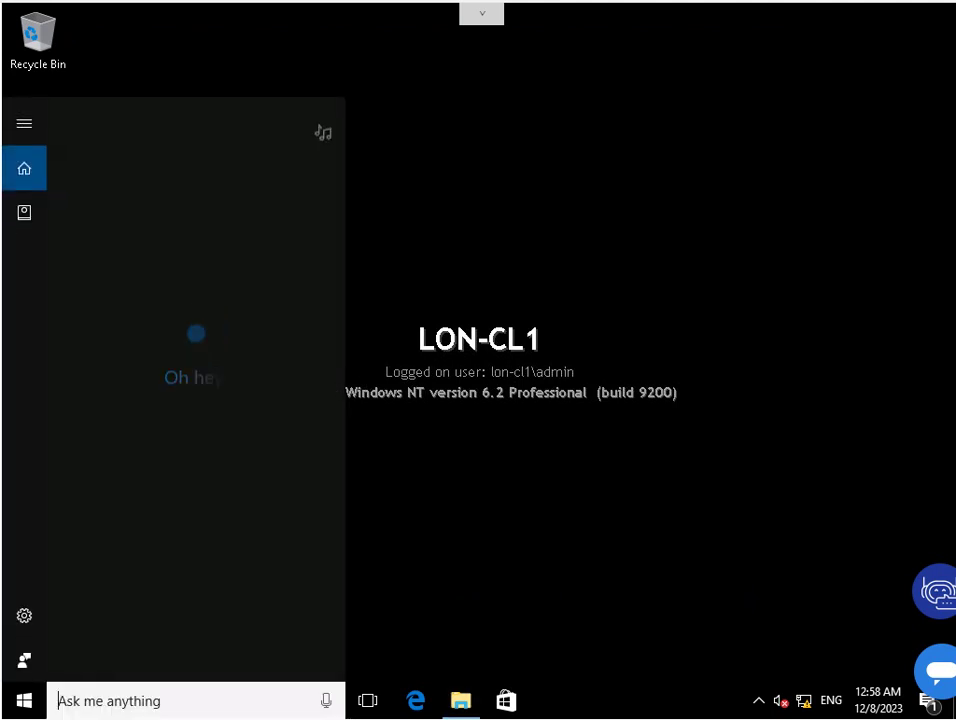
text(mmc)
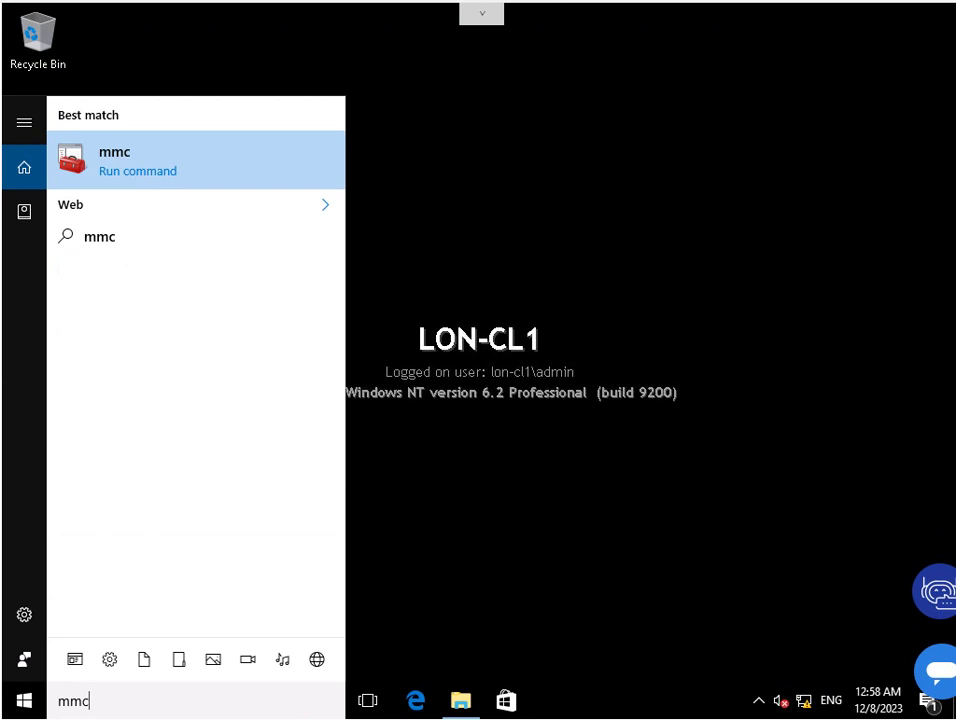
key(Return)
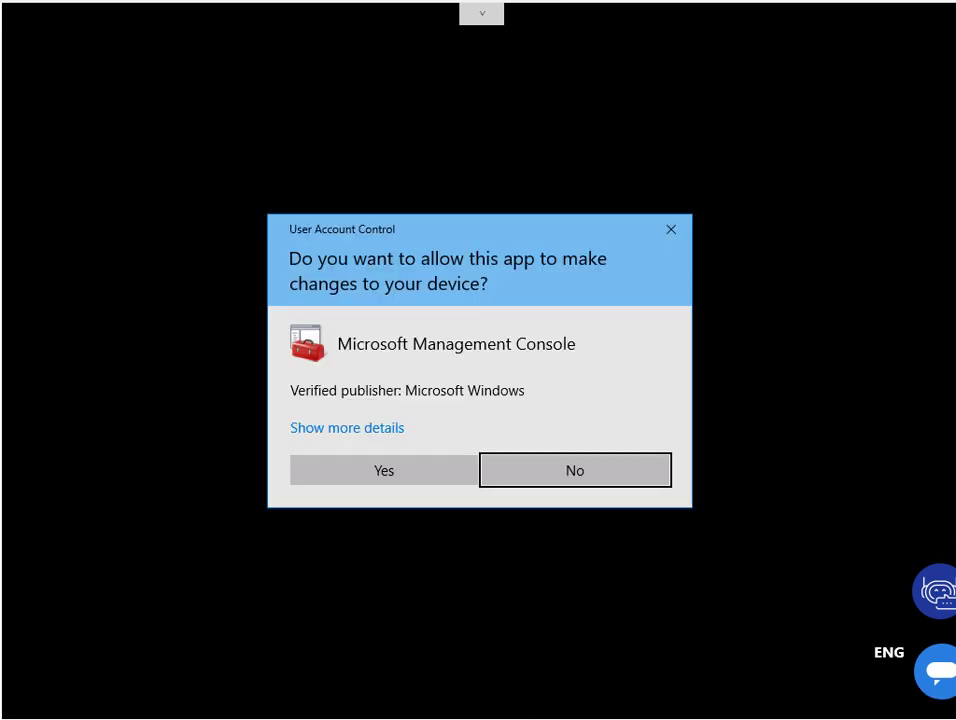
key(alt+y)
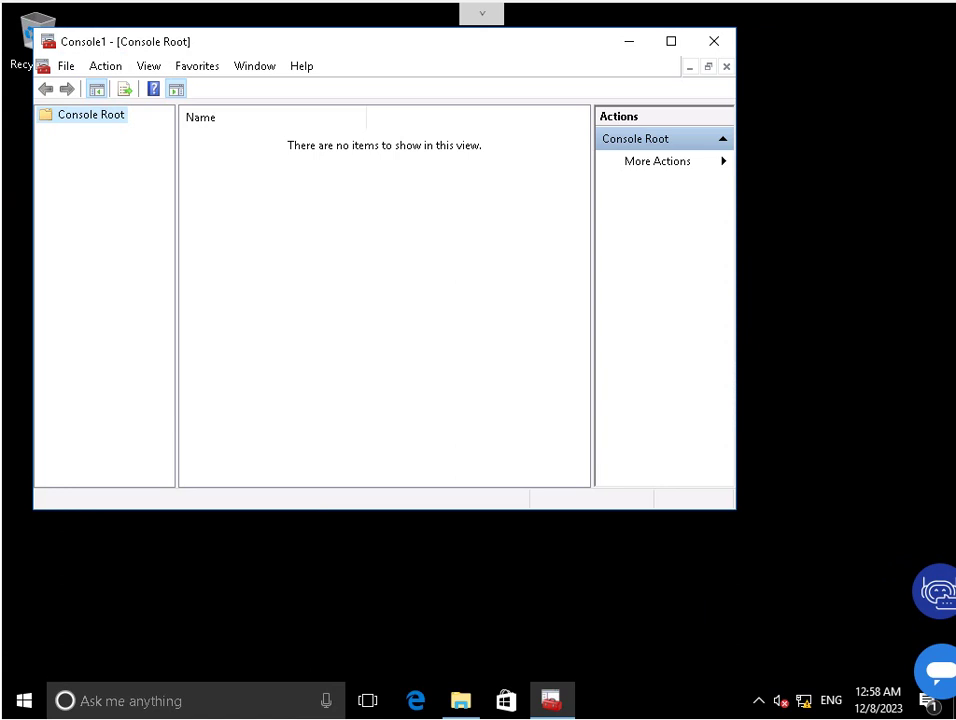
Add the Group Policy Object Editor snap-in targeting Local Computer to Console Root.
click(66, 65)
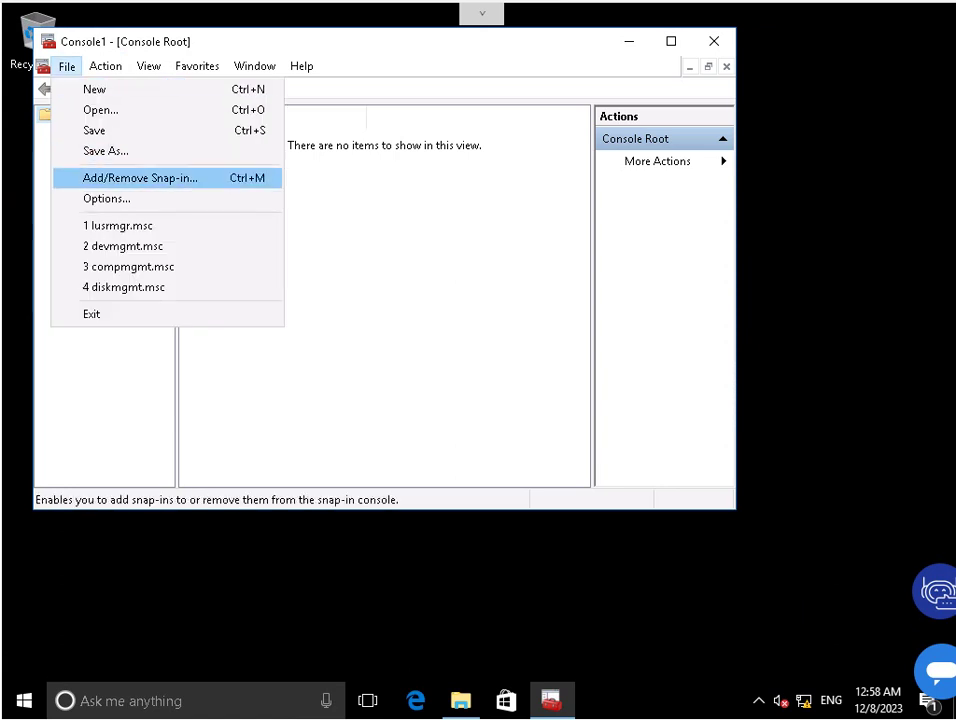
click(128, 179)
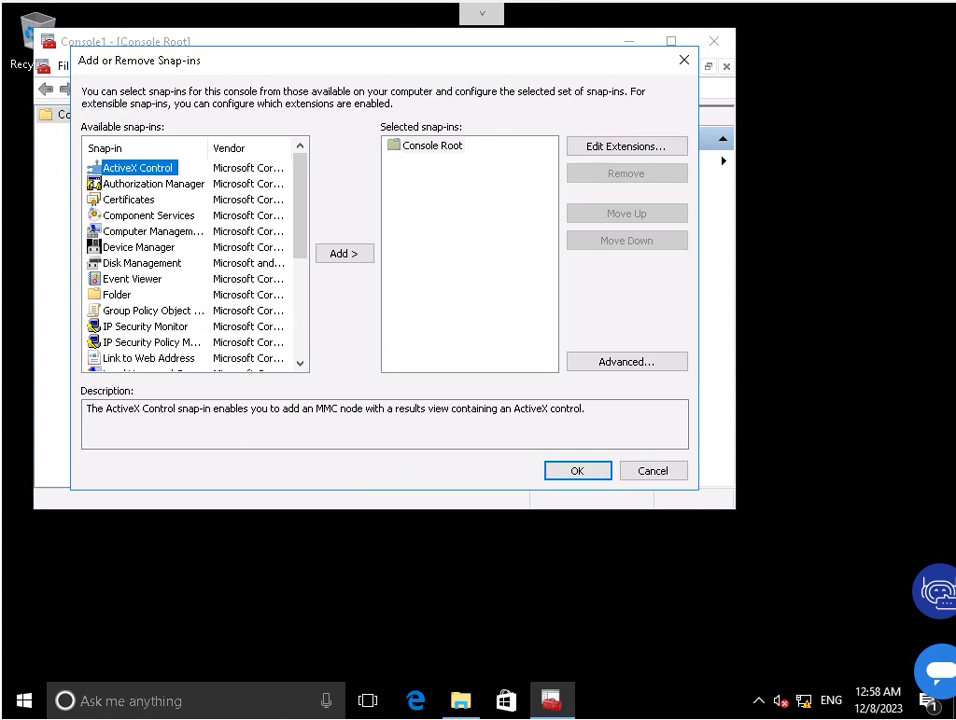
double_click(153, 310)
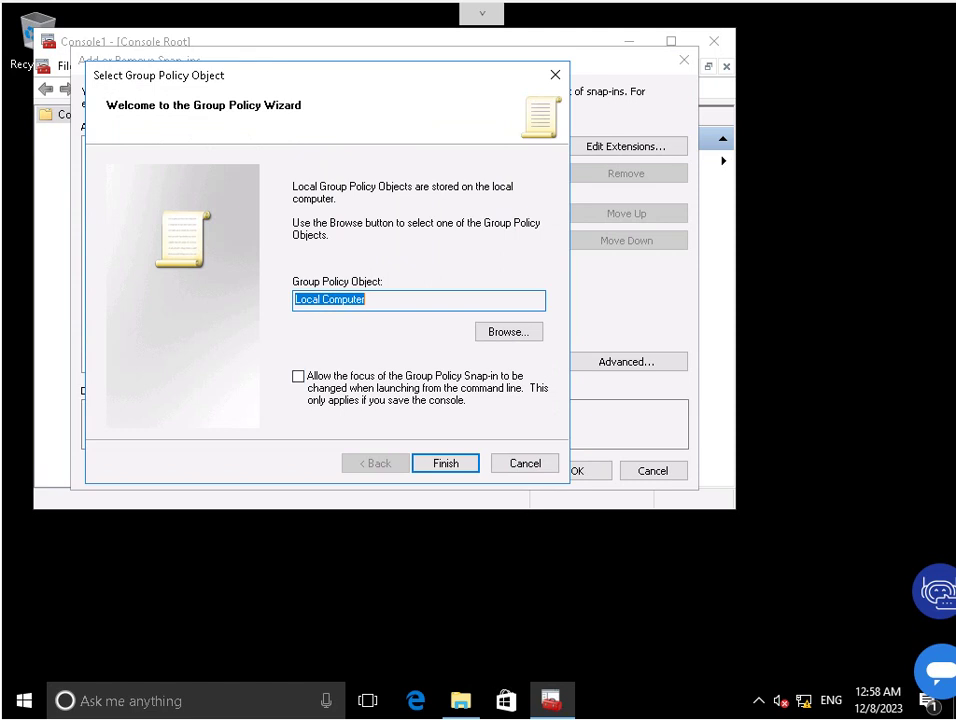
key(Return)
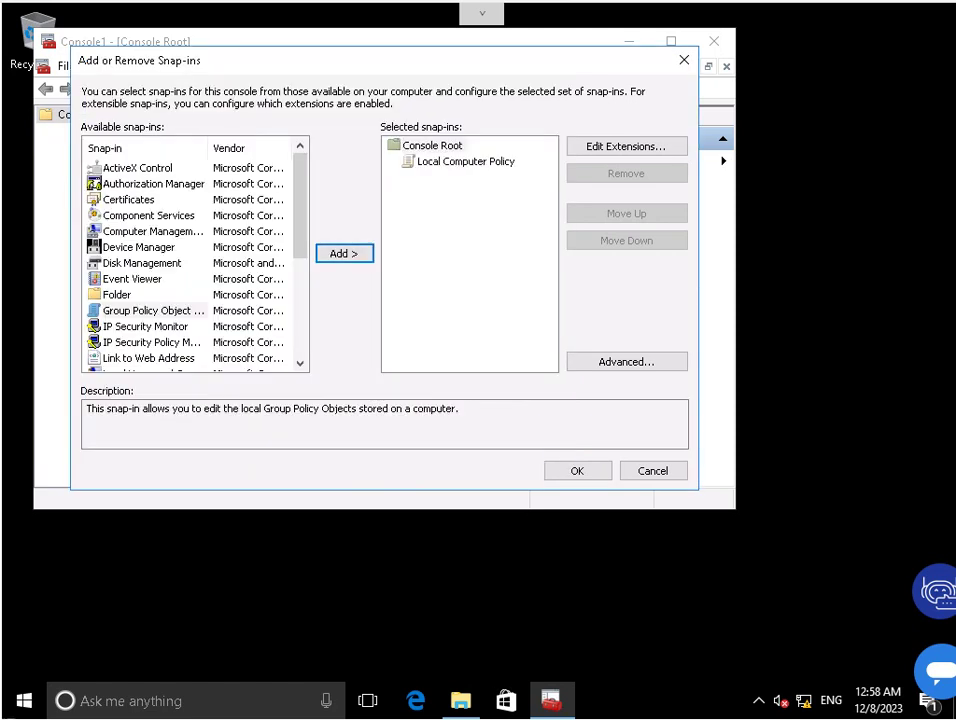
key(Return)
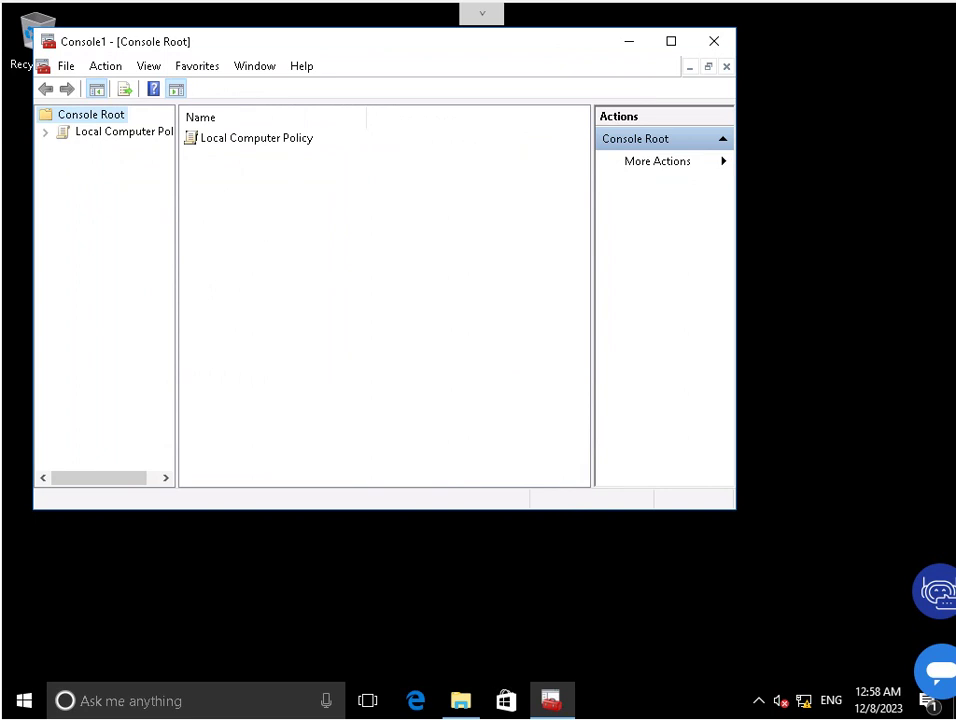
Expand Computer Configuration > Windows Settings > Security Settings > Local Policies and show Security Options.
double_click(110, 131)
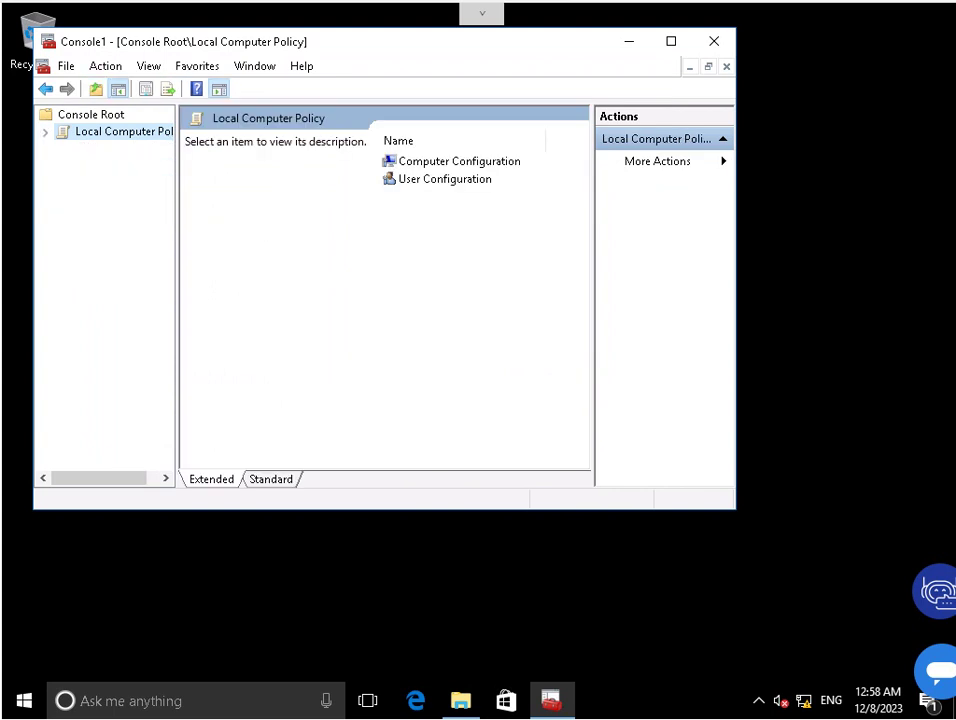
double_click(110, 131)
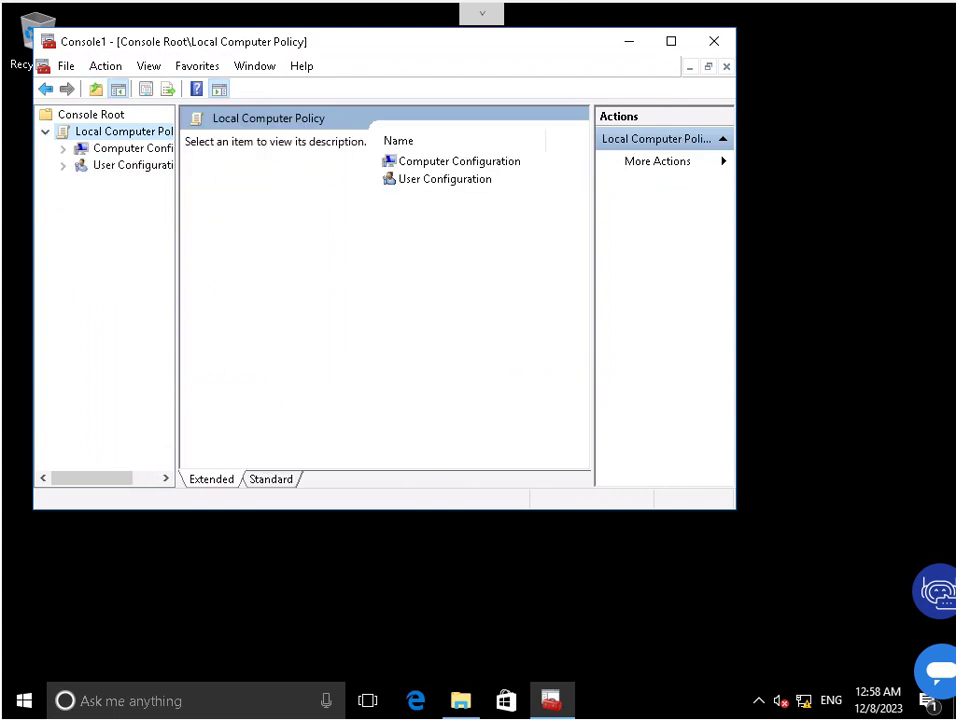
double_click(130, 148)
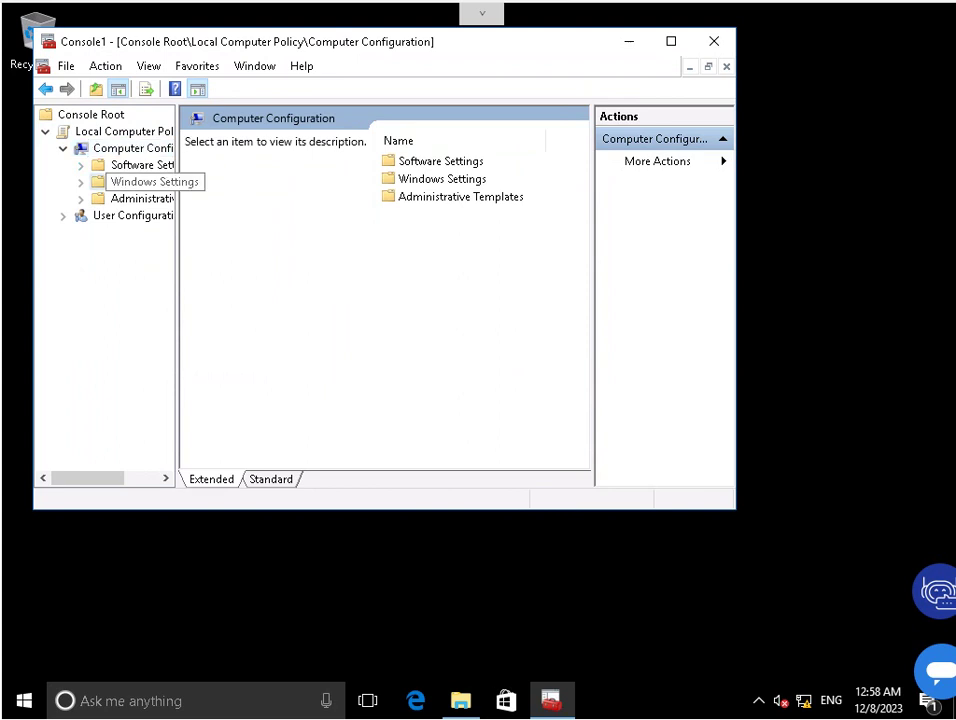
click(141, 181)
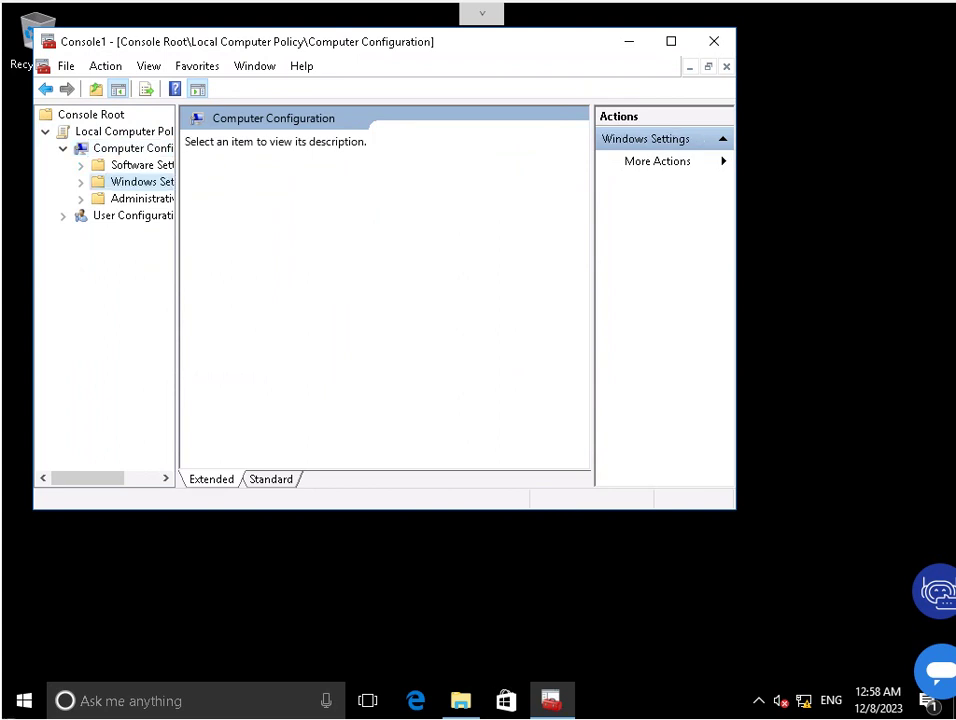
double_click(141, 181)
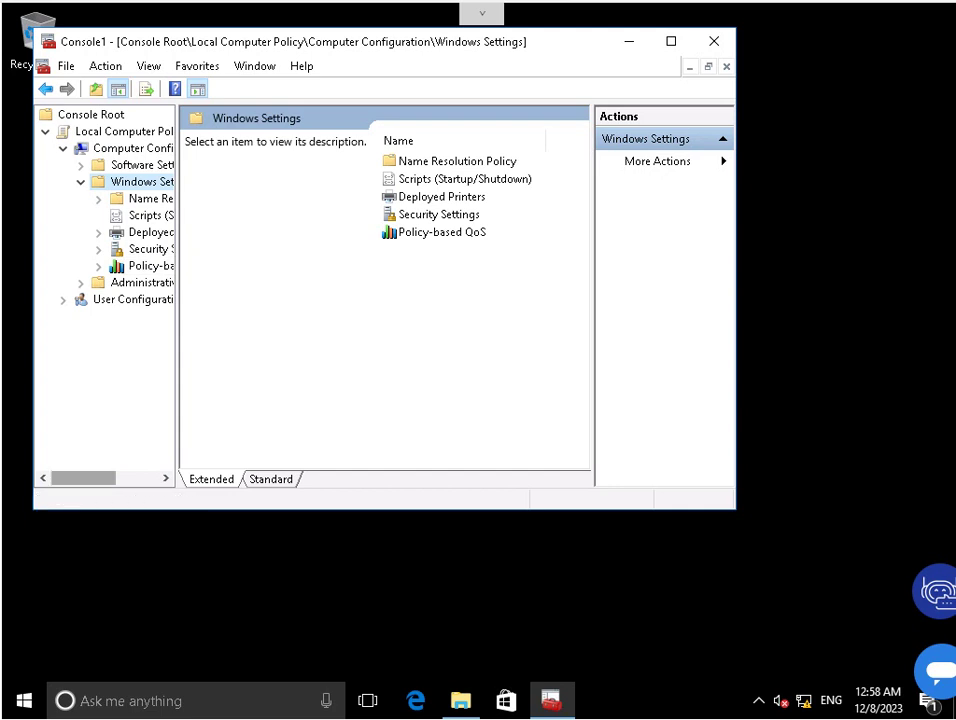
scroll(105, 290, right, 2)
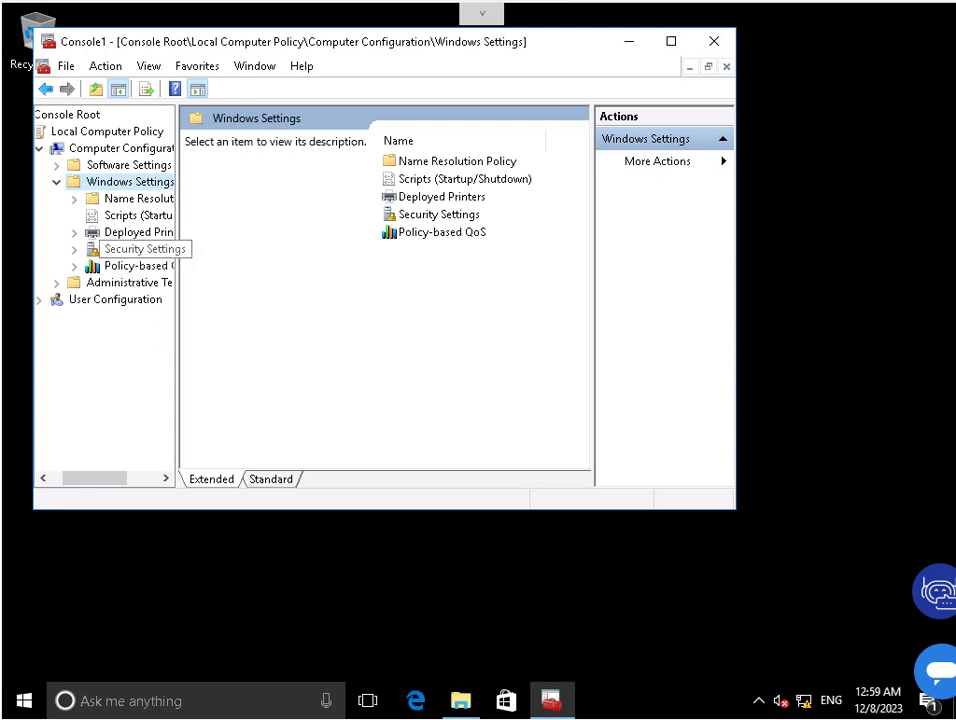
click(130, 249)
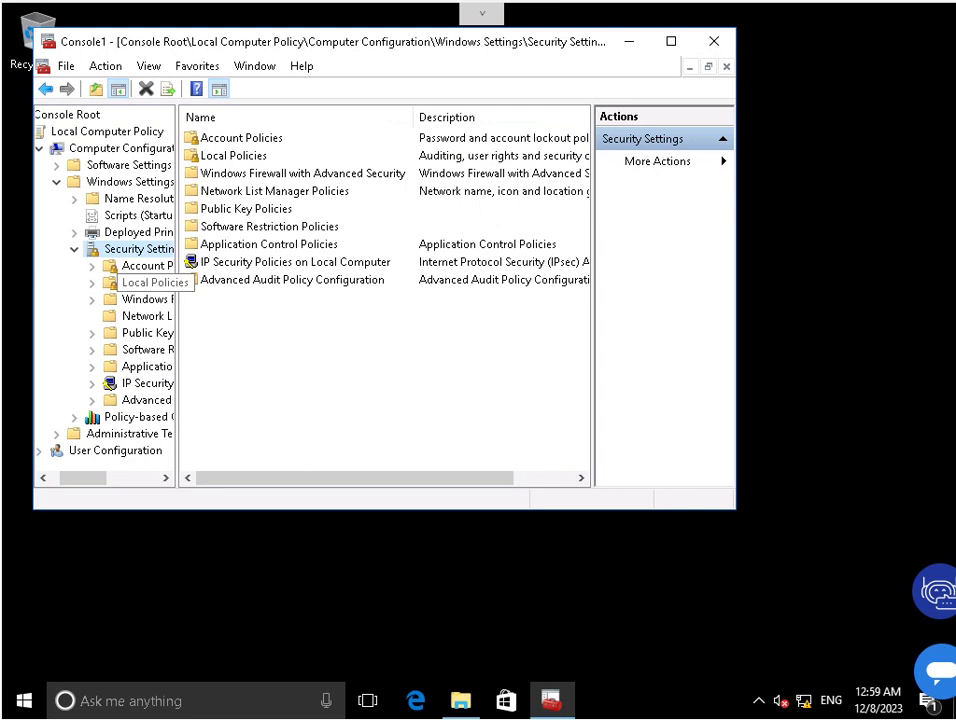
double_click(140, 282)
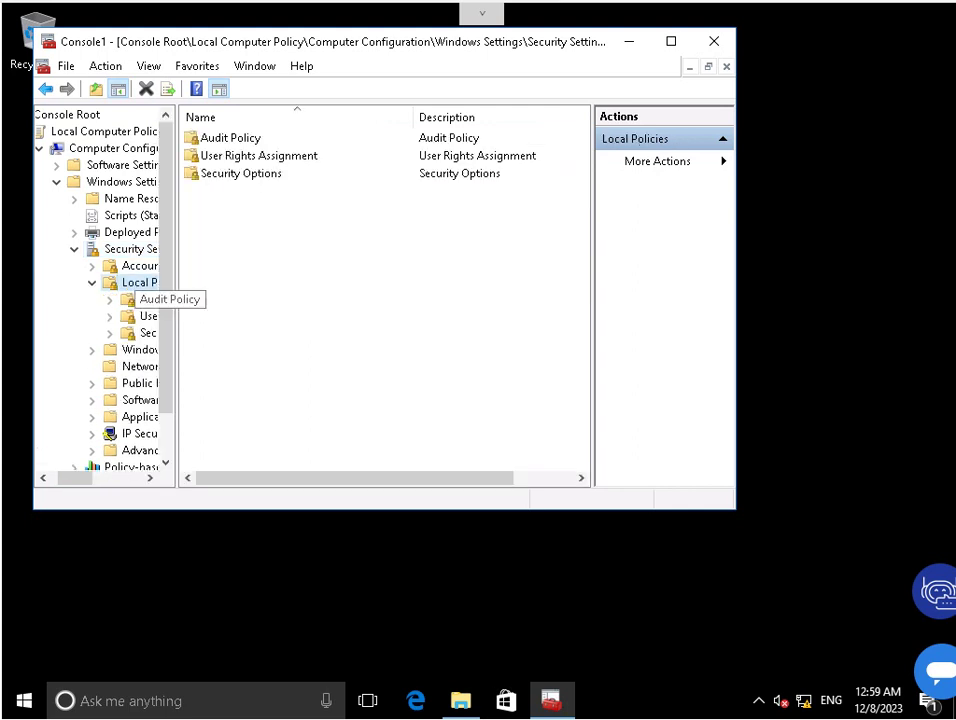
click(150, 477)
drag(150, 477, 150, 477)
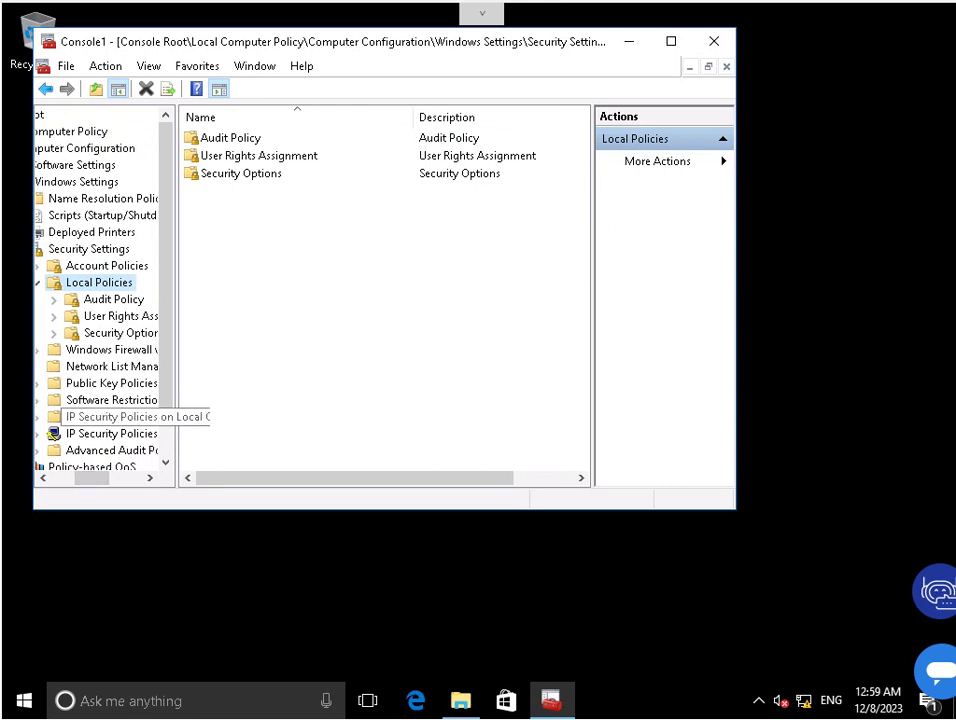
click(122, 332)
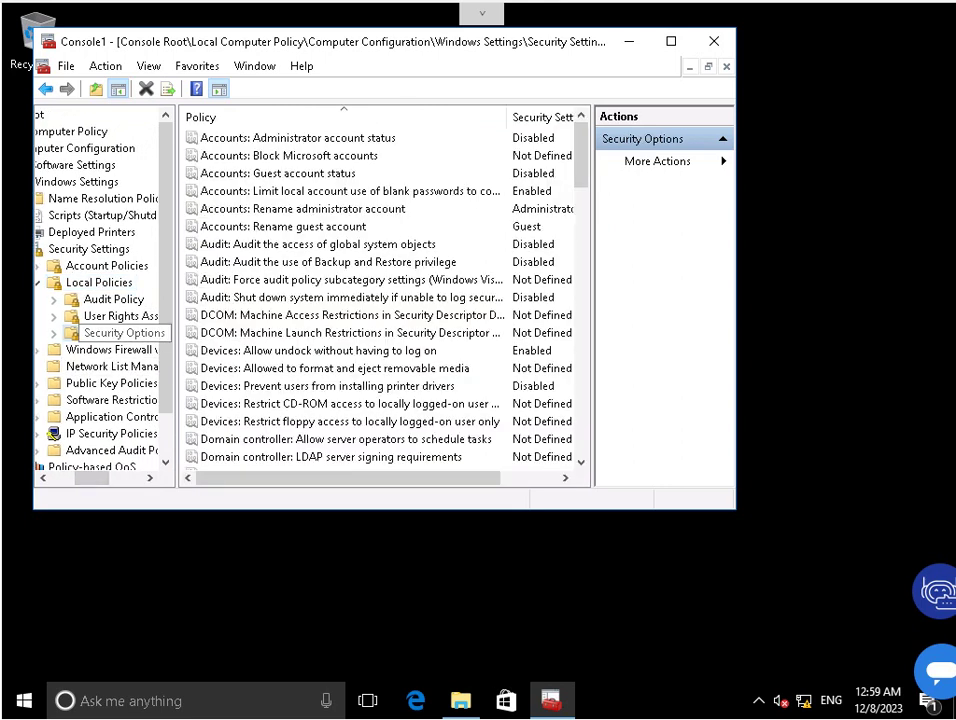
Locate and select 'Interactive logon: Do not require CTRL+ALT+DEL' in the Security Options list.
click(350, 297)
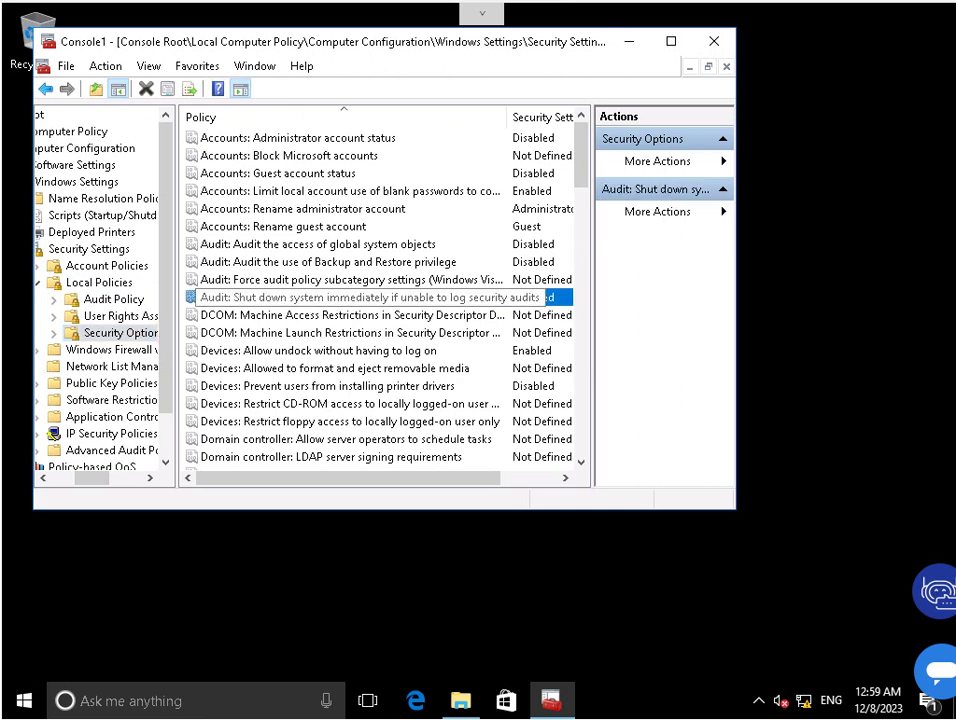
key(i)
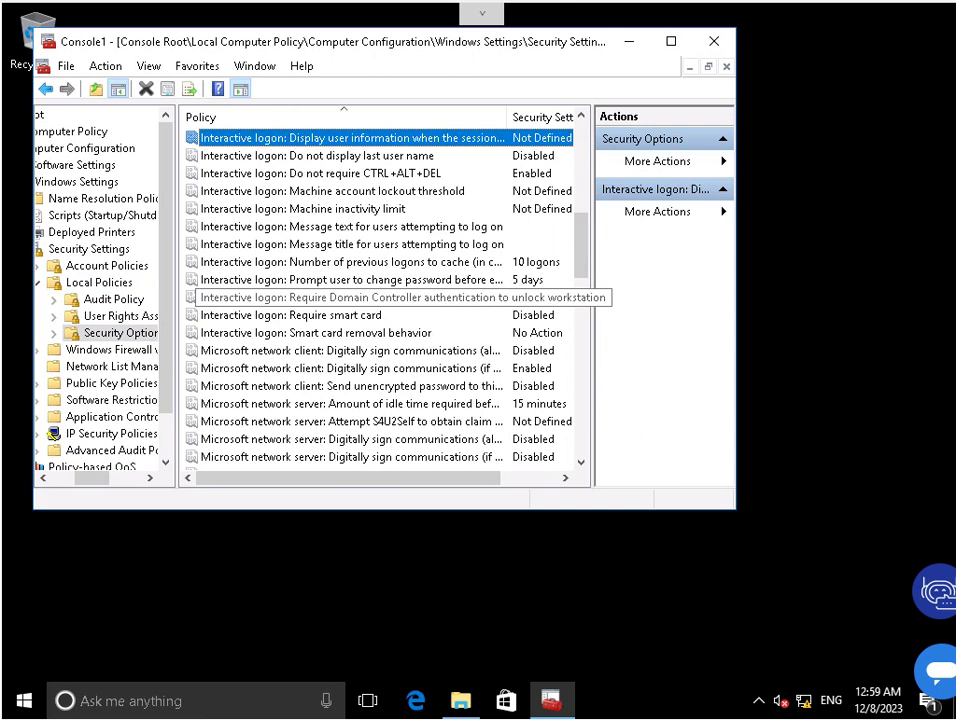
key(i)
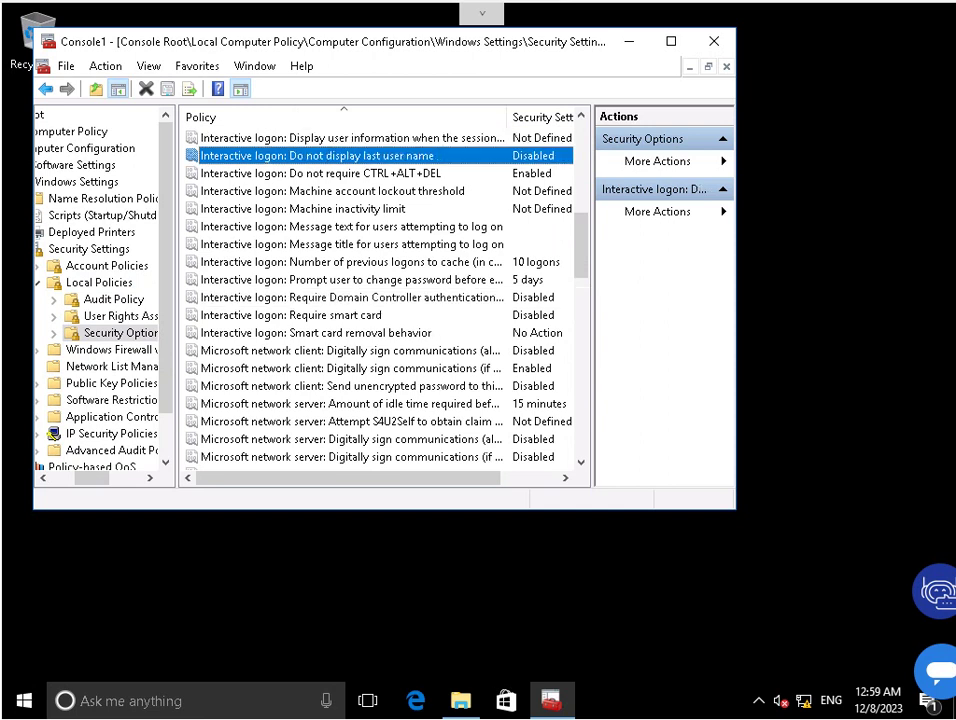
key(i)
key(i)
key(i)
key(i)
key(i)
key(i)
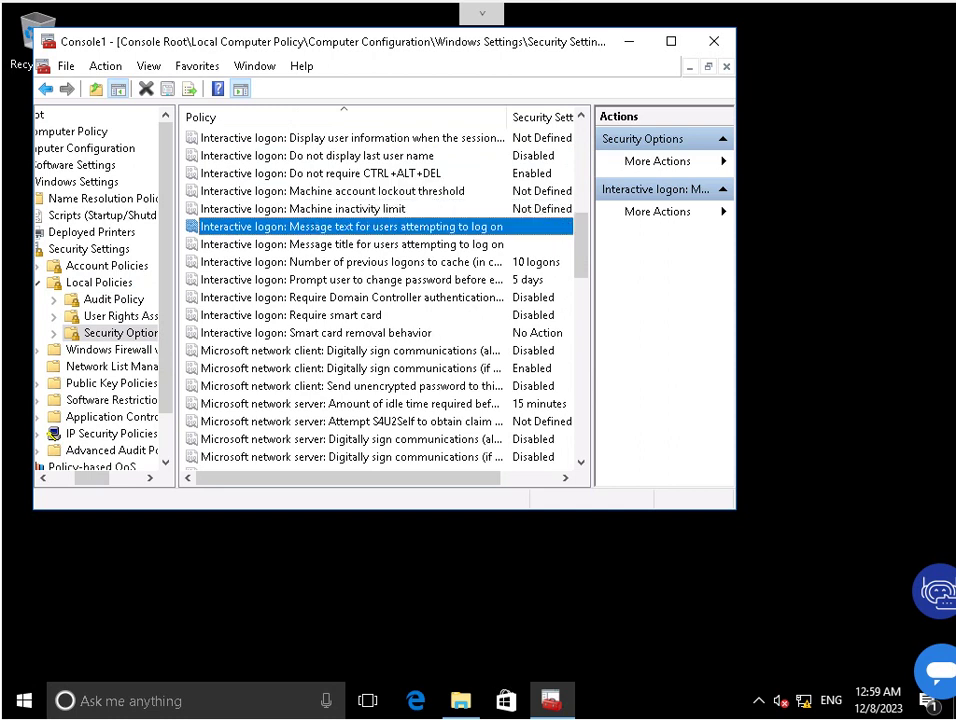
key(i)
key(i)
key(i)
key(i)
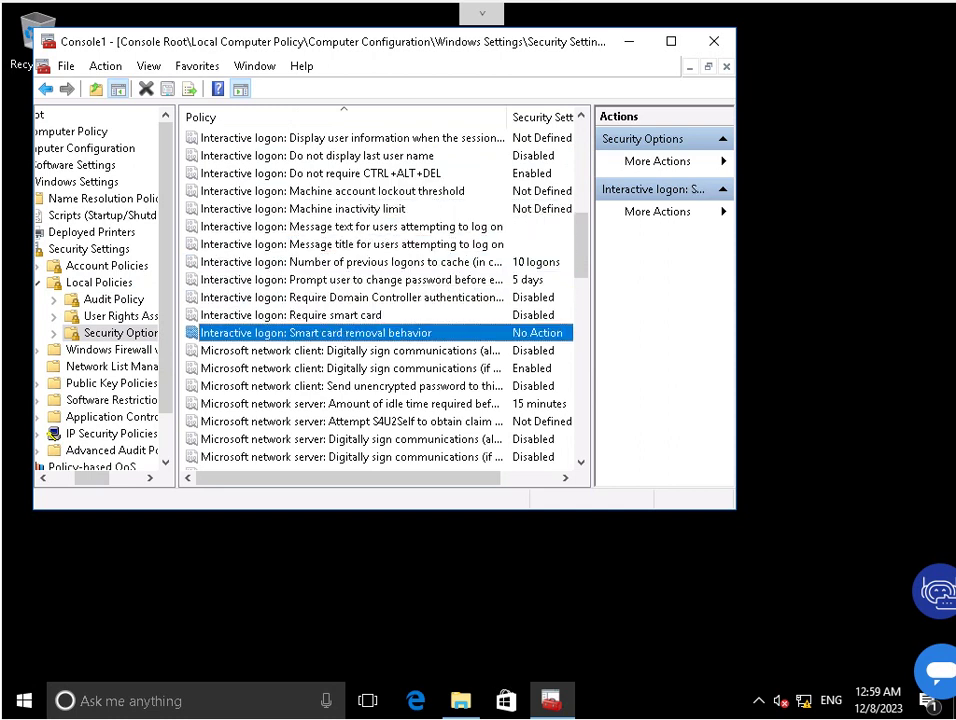
scroll(380, 300, down, 4)
scroll(380, 300, up, 10)
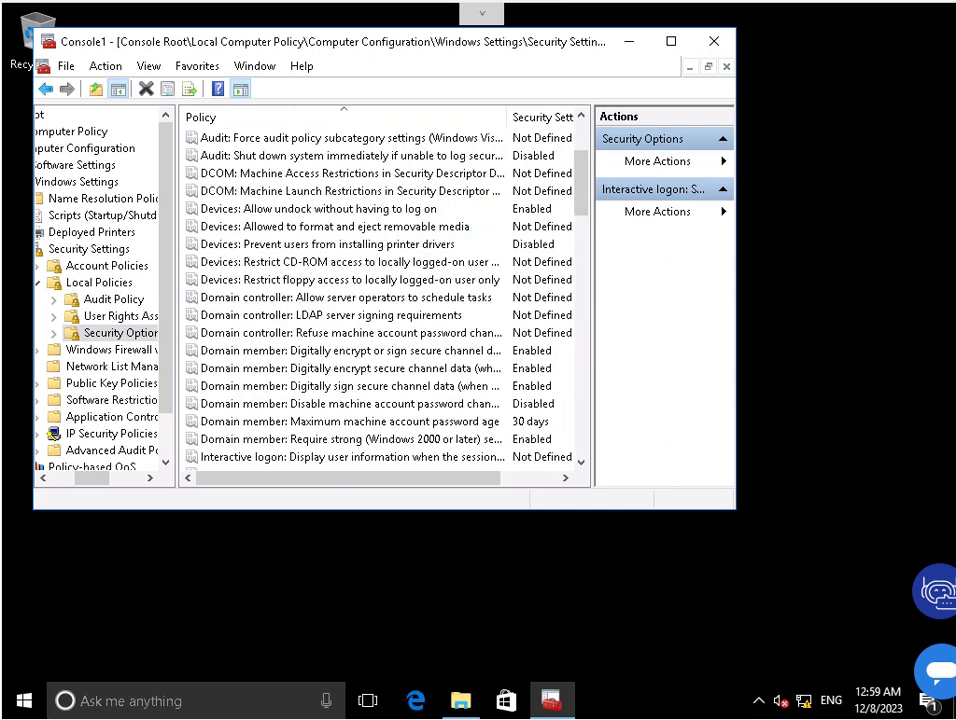
scroll(380, 300, up, 2)
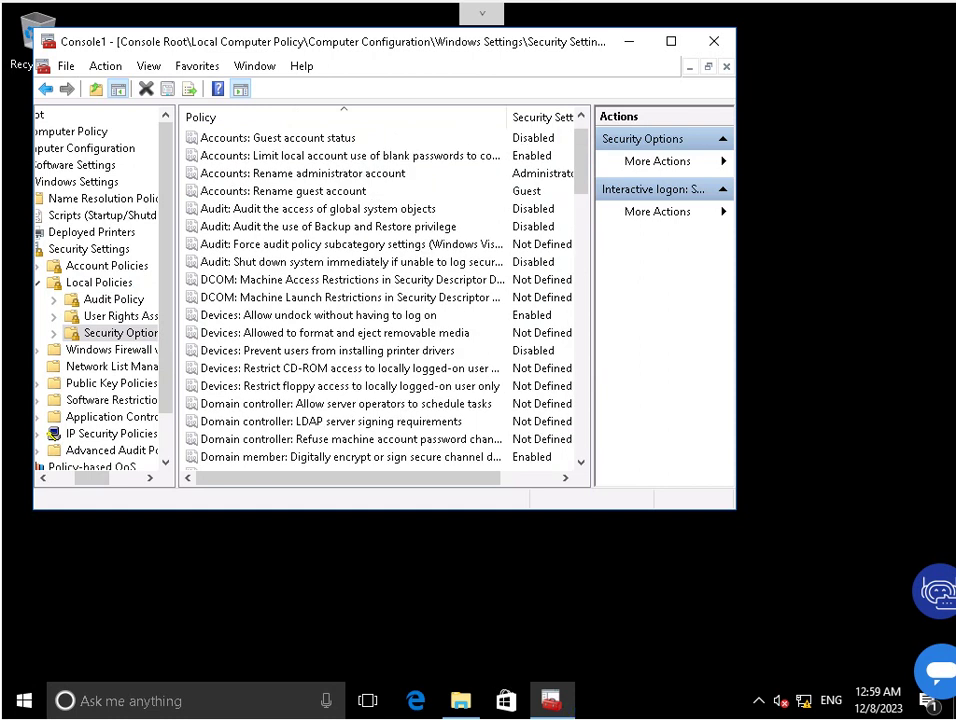
scroll(330, 368, down, 4)
click(330, 368)
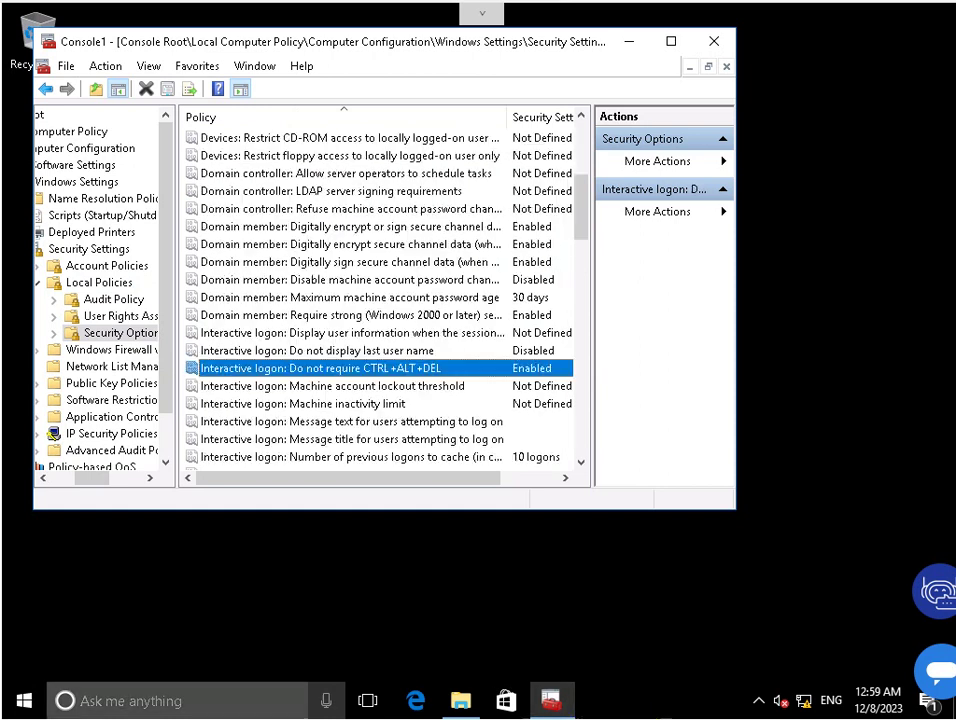
Confirm the CTRL+ALT+DEL policy as Enabled in its Properties, then close the console, answering the save prompt.
right_click(269, 371)
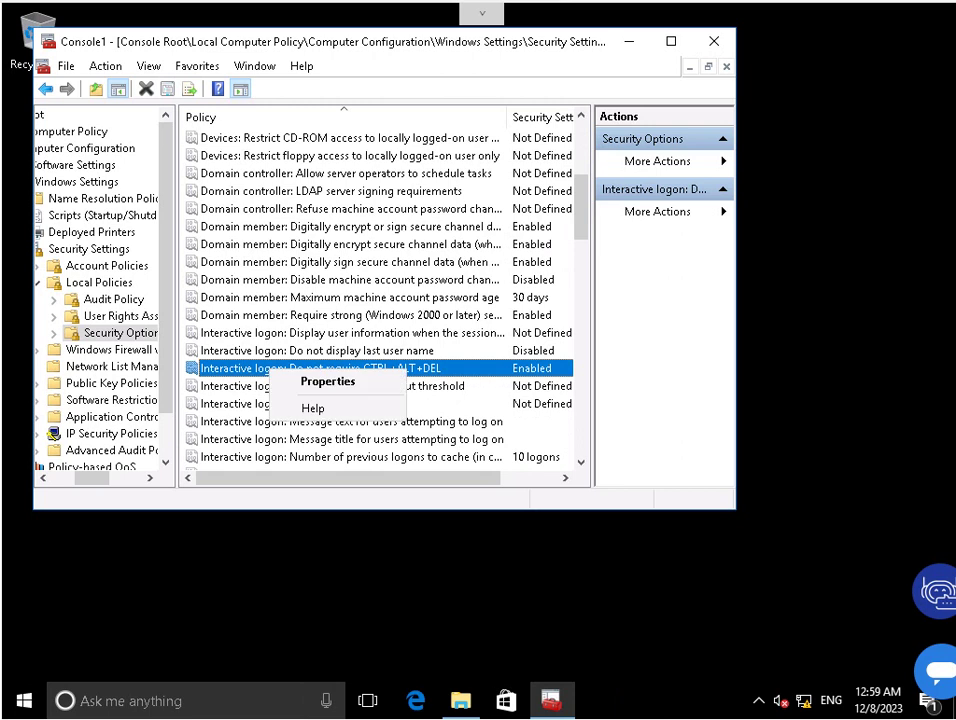
click(328, 381)
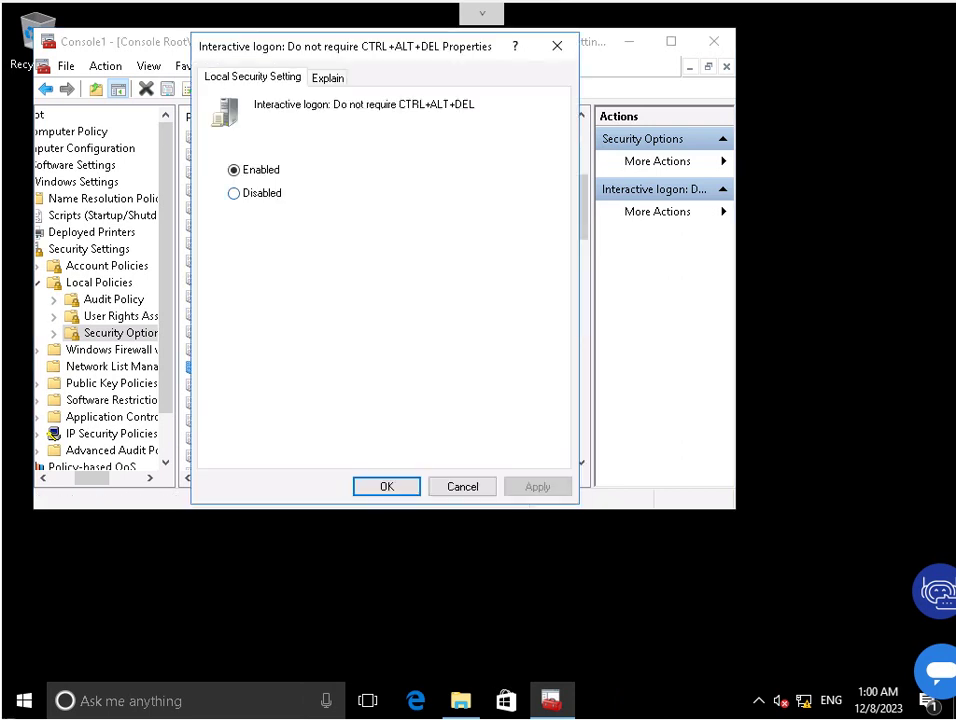
click(234, 193)
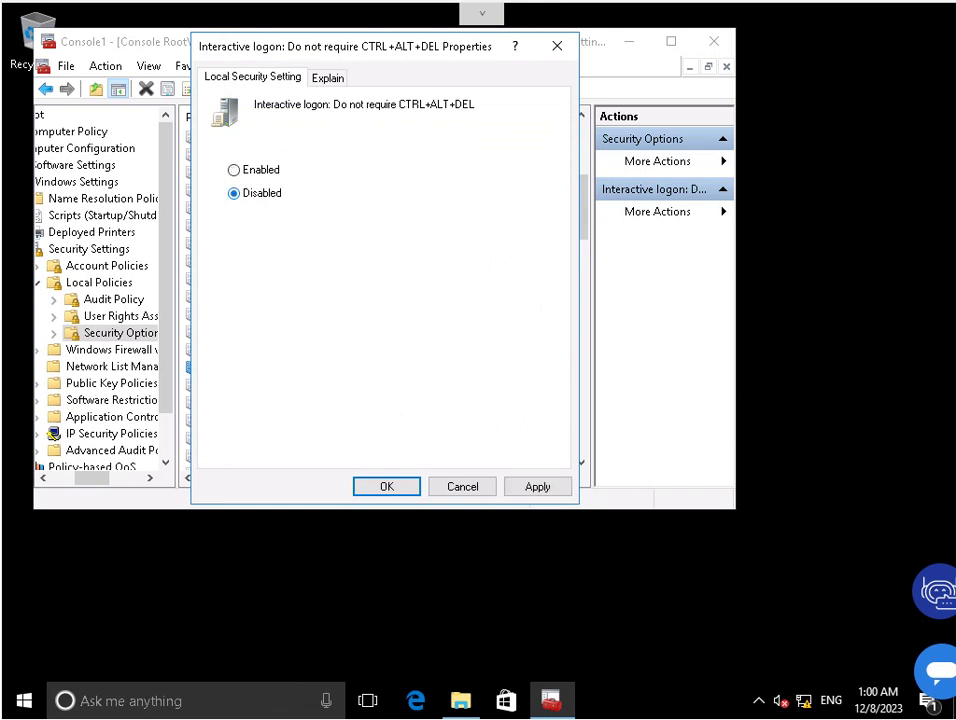
click(234, 170)
key(Return)
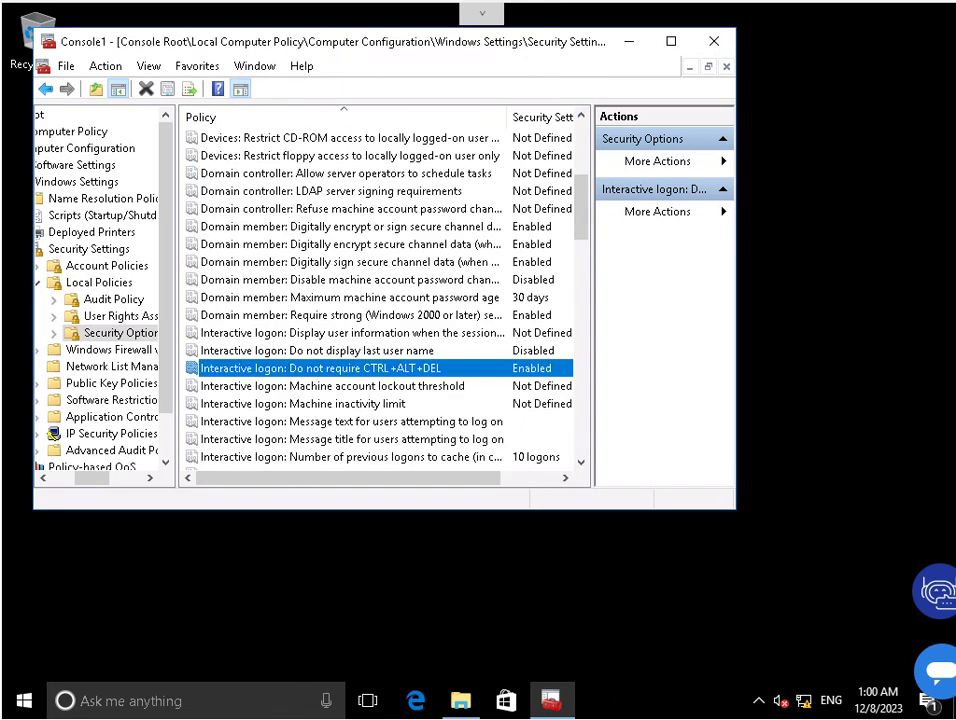
click(714, 41)
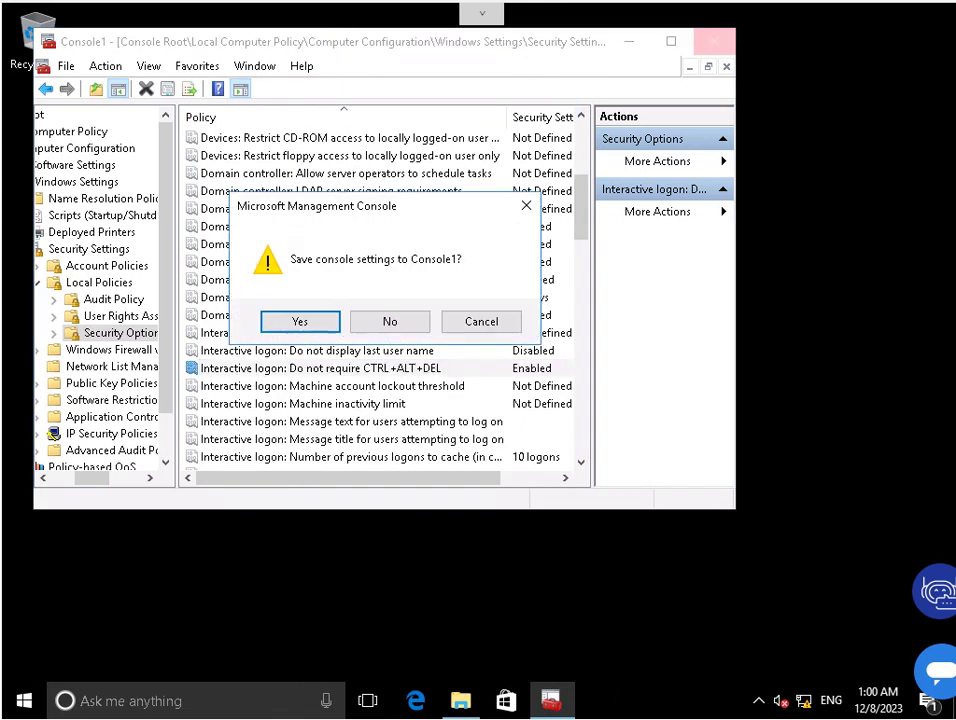
click(388, 318)
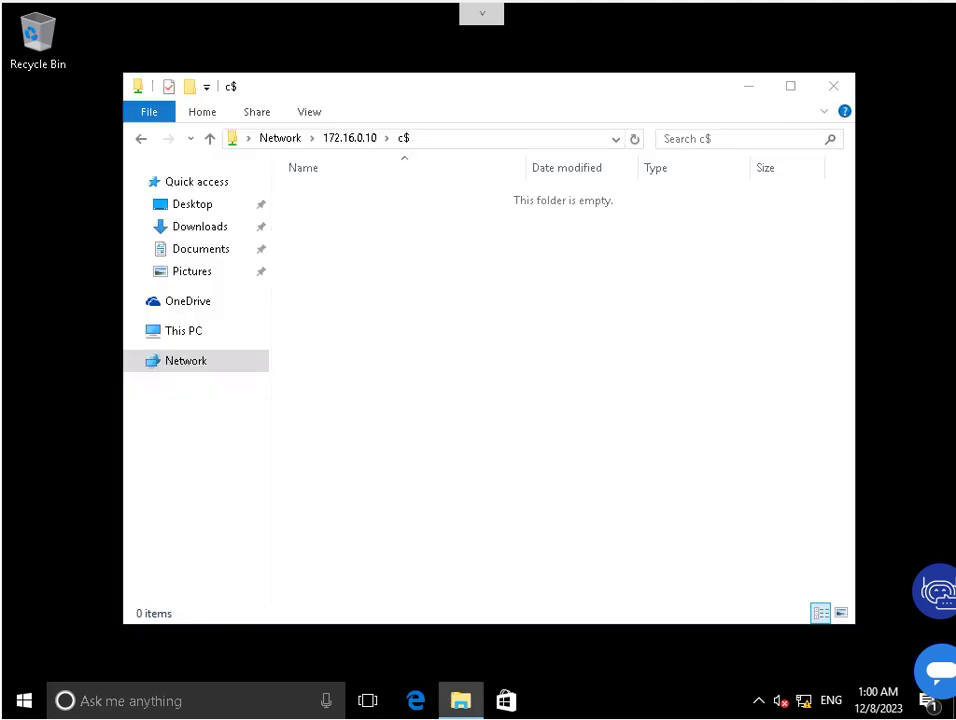
From This PC's system properties, set the computer to become a member of domain adatum.com.
click(183, 330)
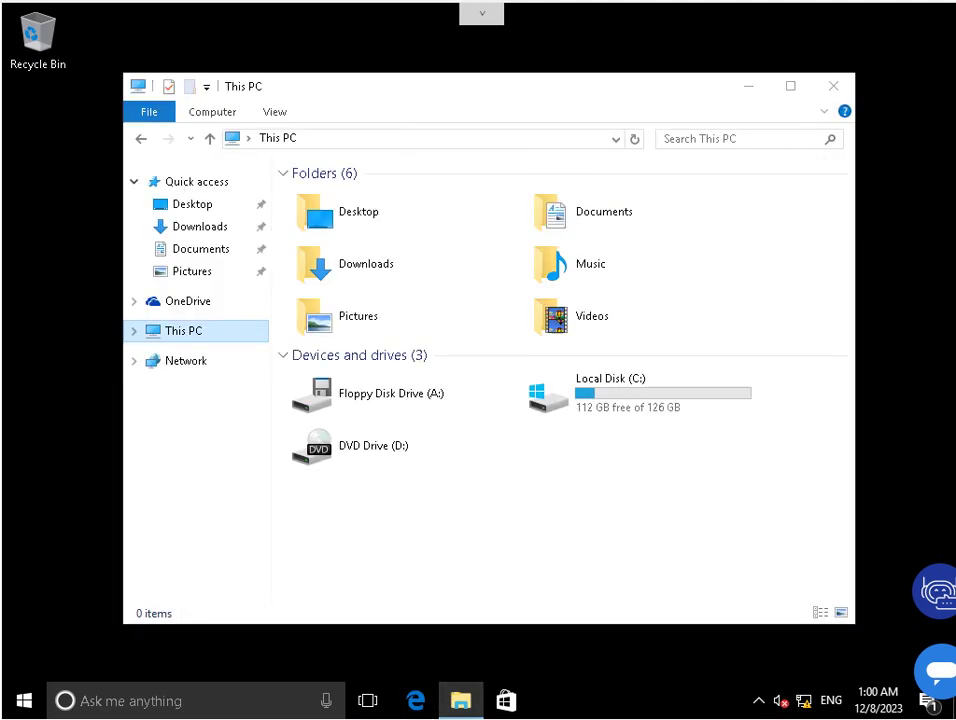
right_click(195, 330)
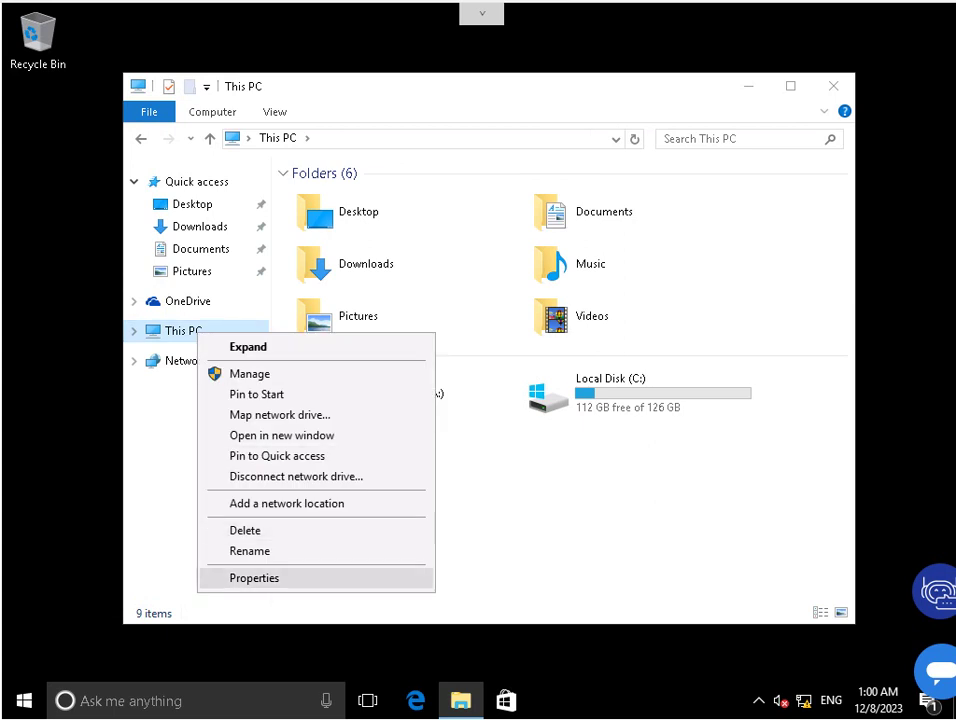
click(240, 576)
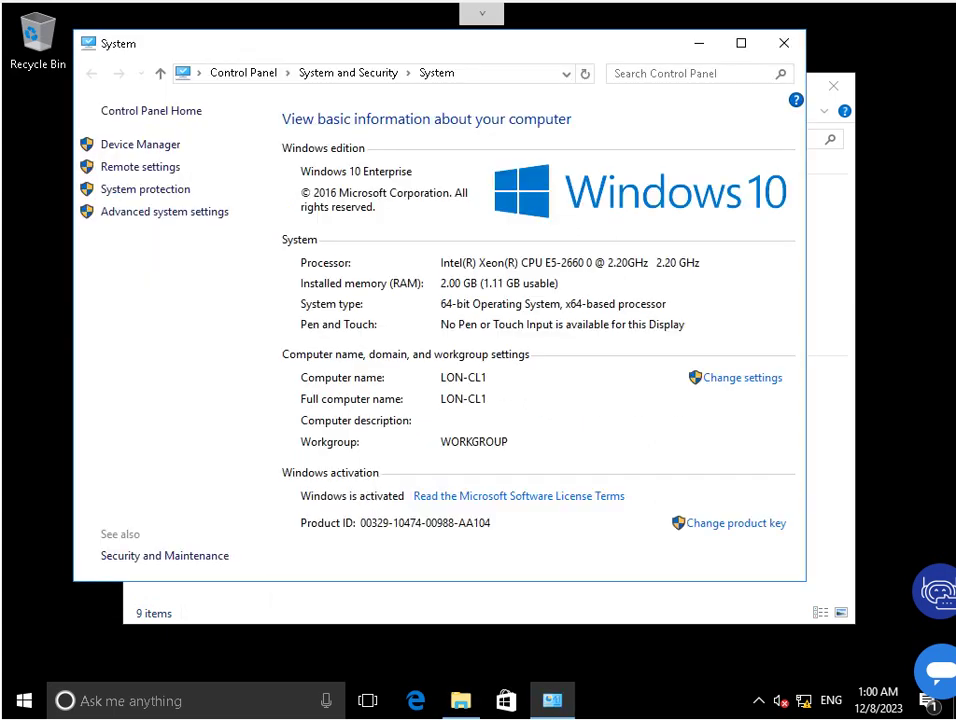
click(742, 377)
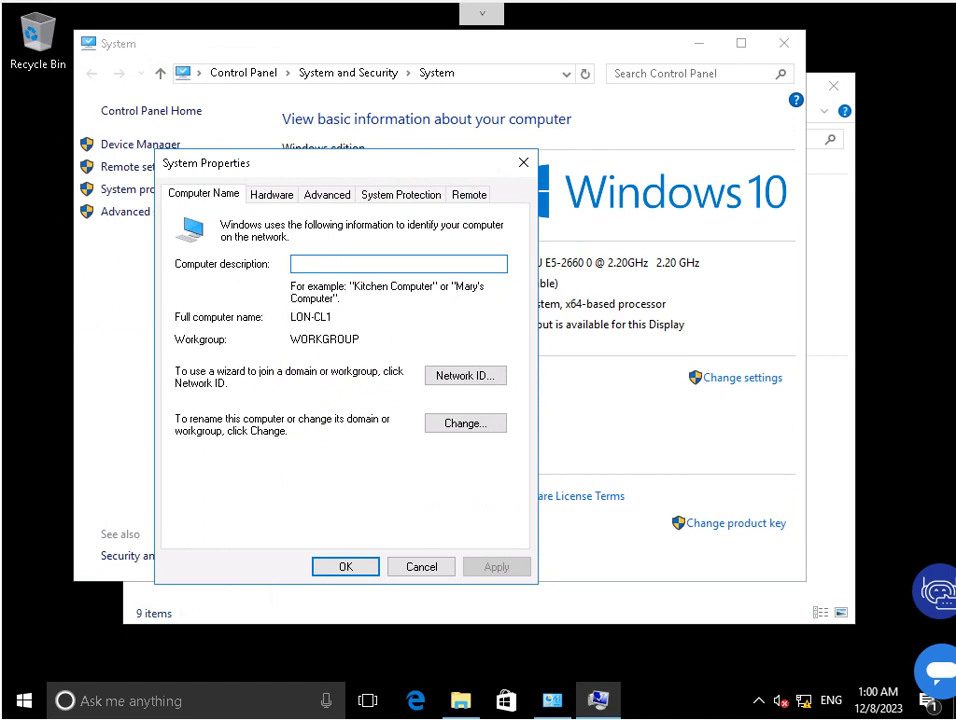
key(alt+c)
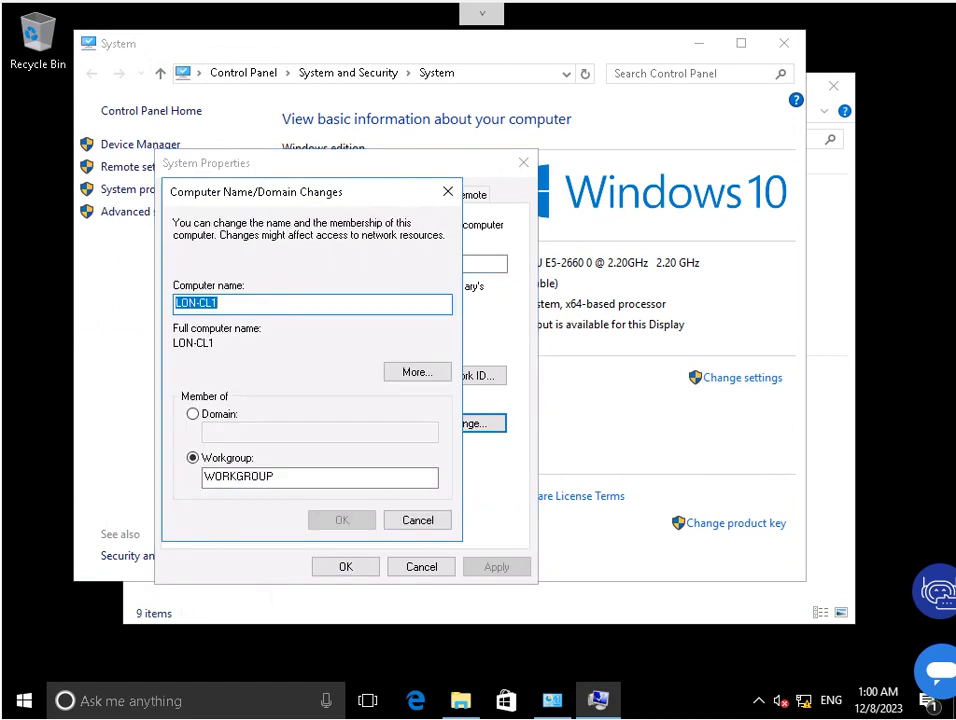
key(alt+d)
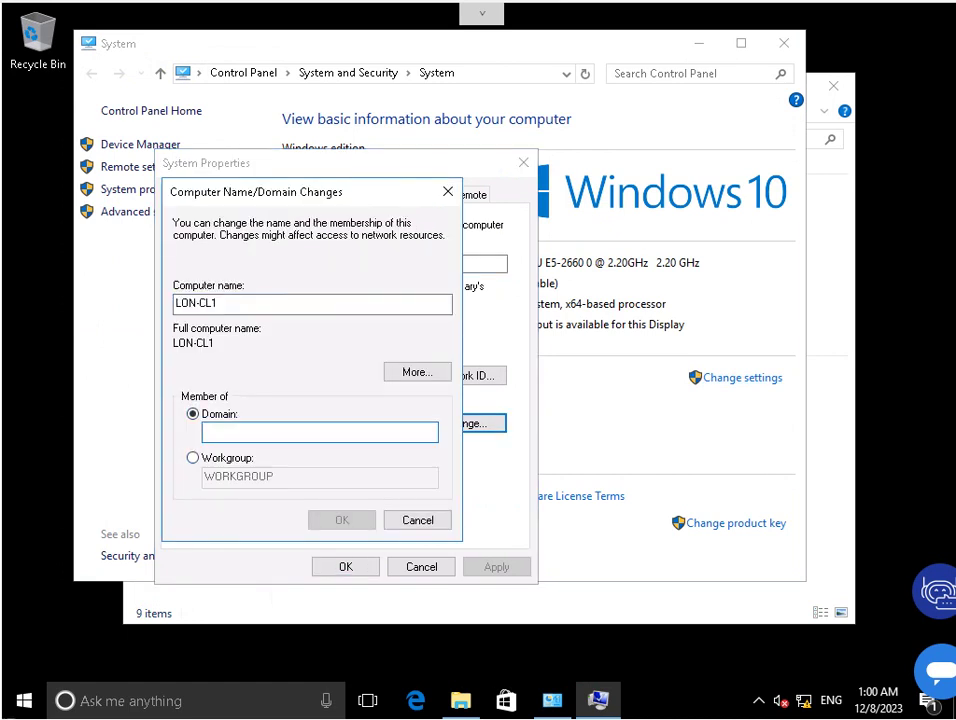
text(adatum.)
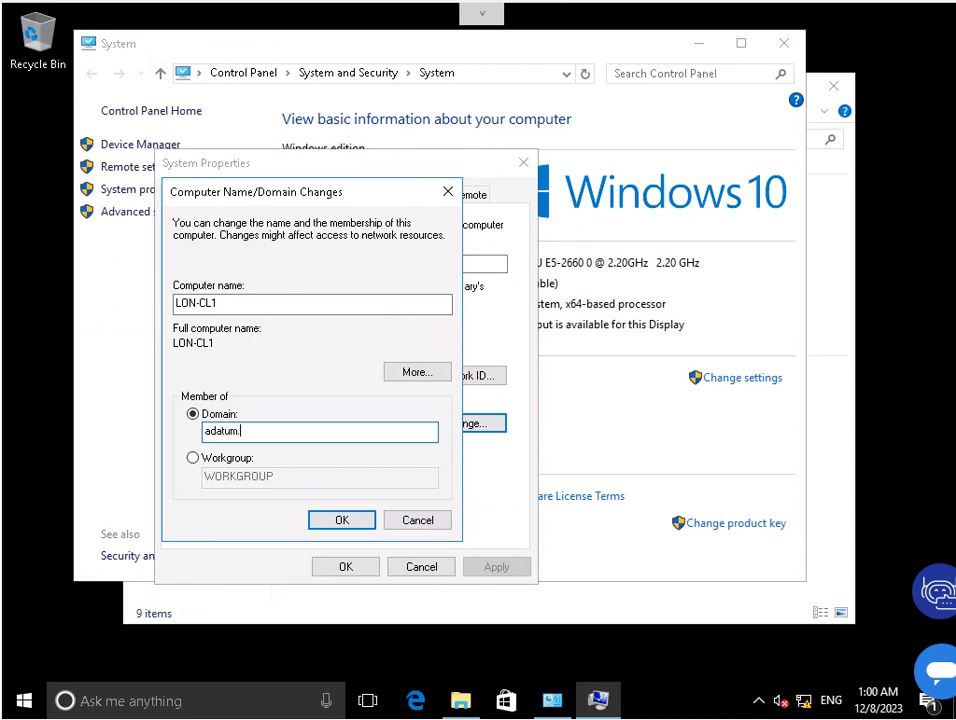
text(com)
key(Return)
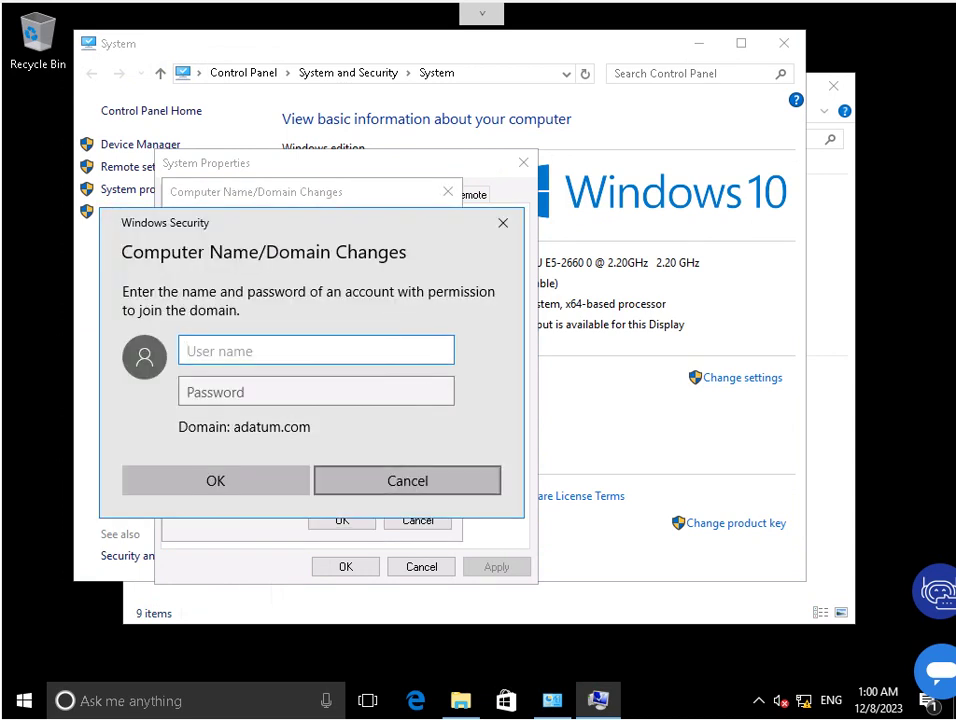
Authenticate with the domain Administrator credentials, accept the welcome messages, and restart the computer.
text(Adat7j)
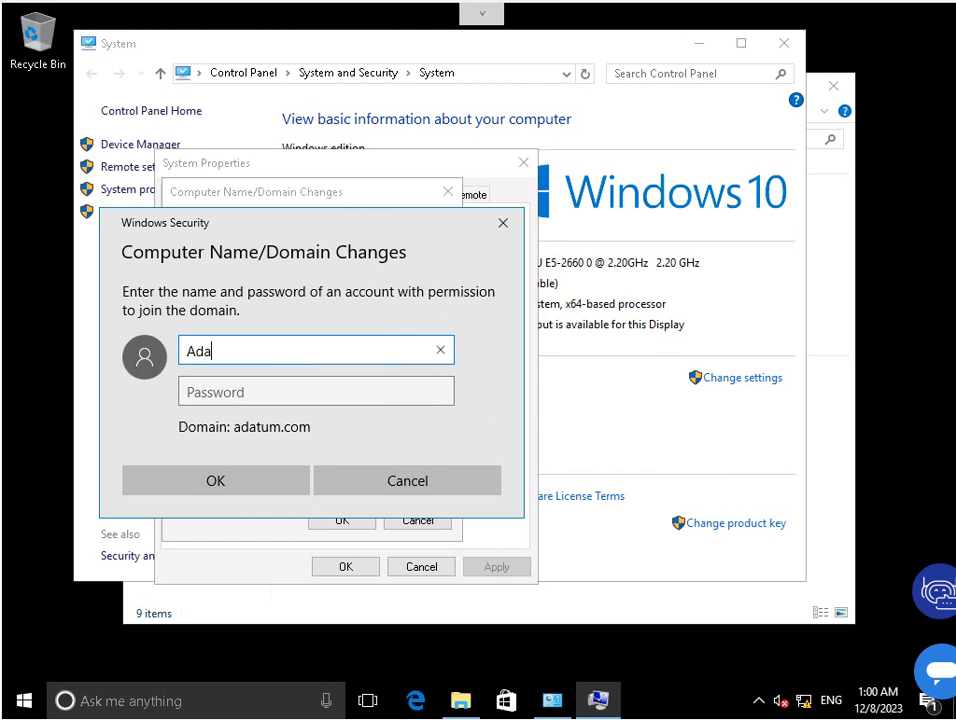
key(BackSpace)
key(BackSpace)
text(um\Administrator)
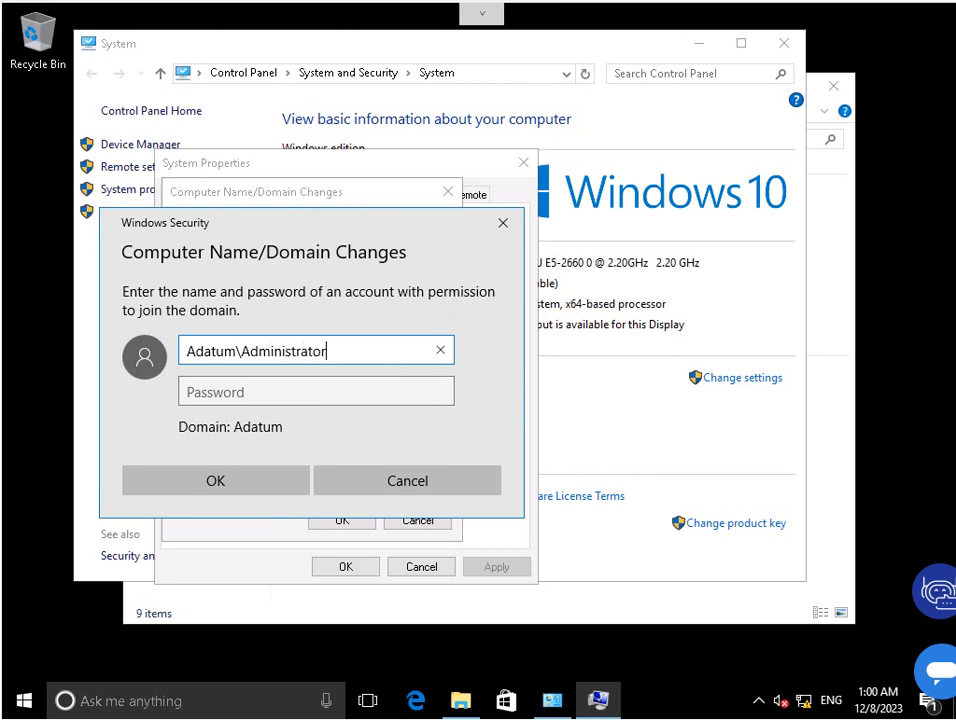
key(Tab)
text(Pa55)
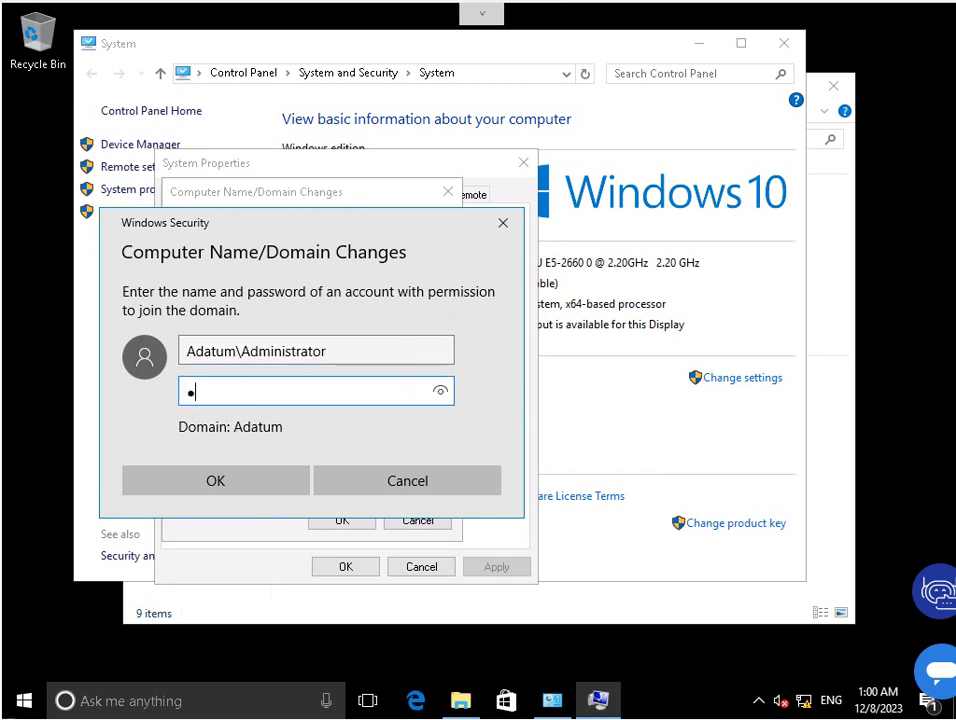
text(w0rd)
key(Return)
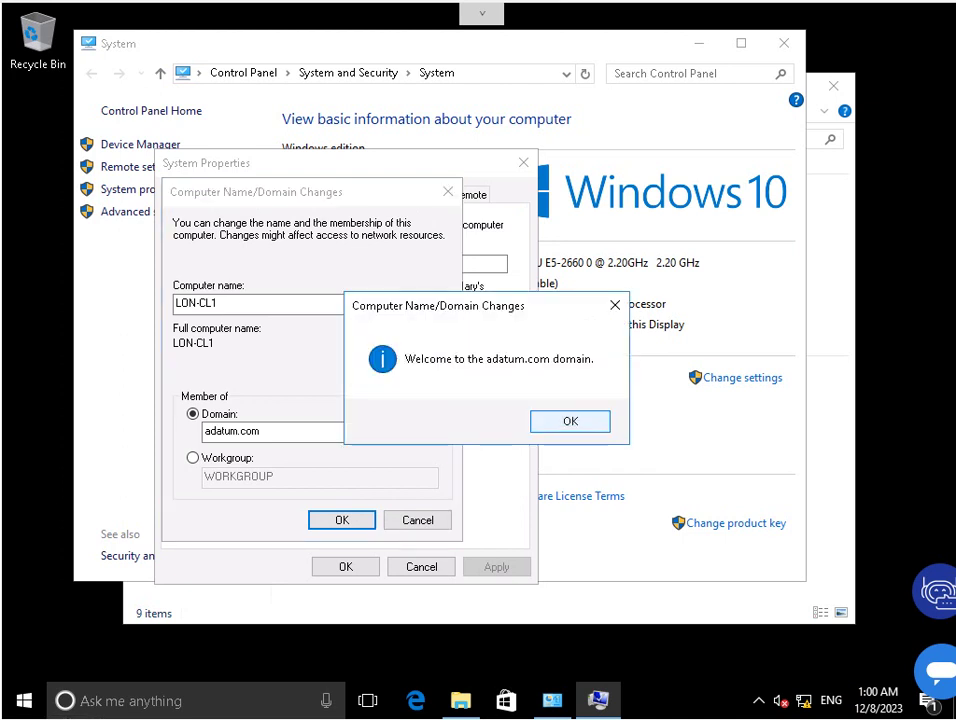
key(Return)
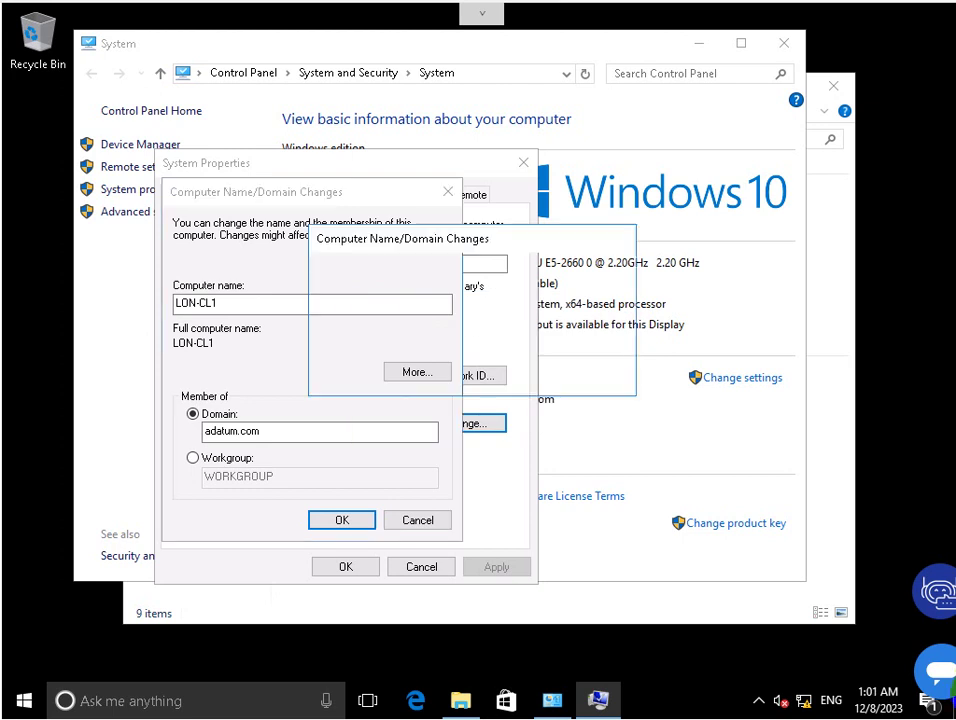
key(Return)
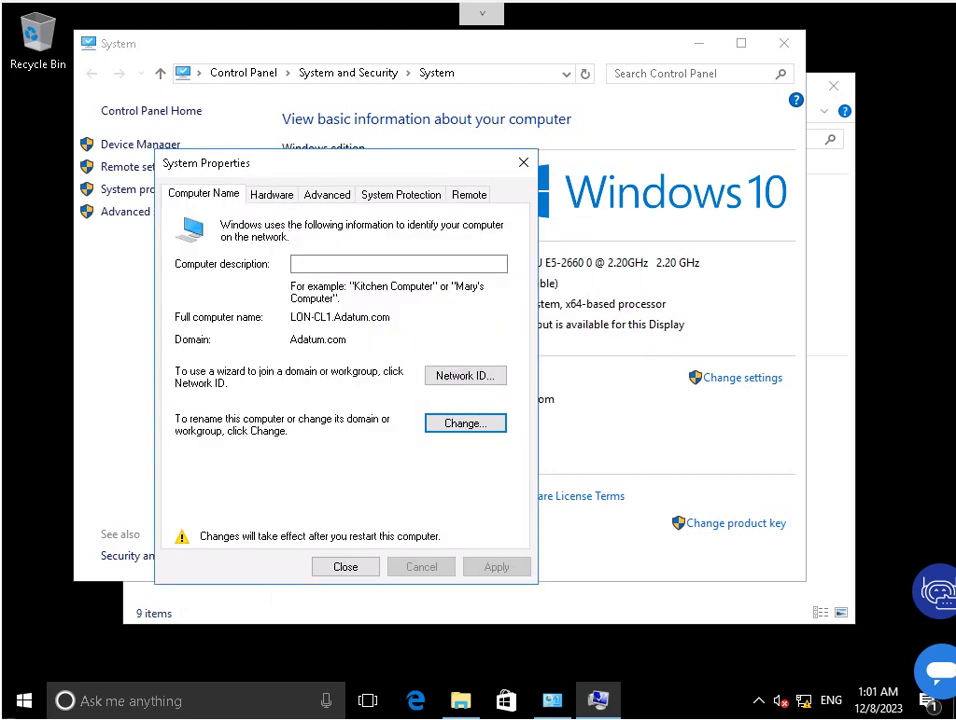
key(Escape)
key(Return)
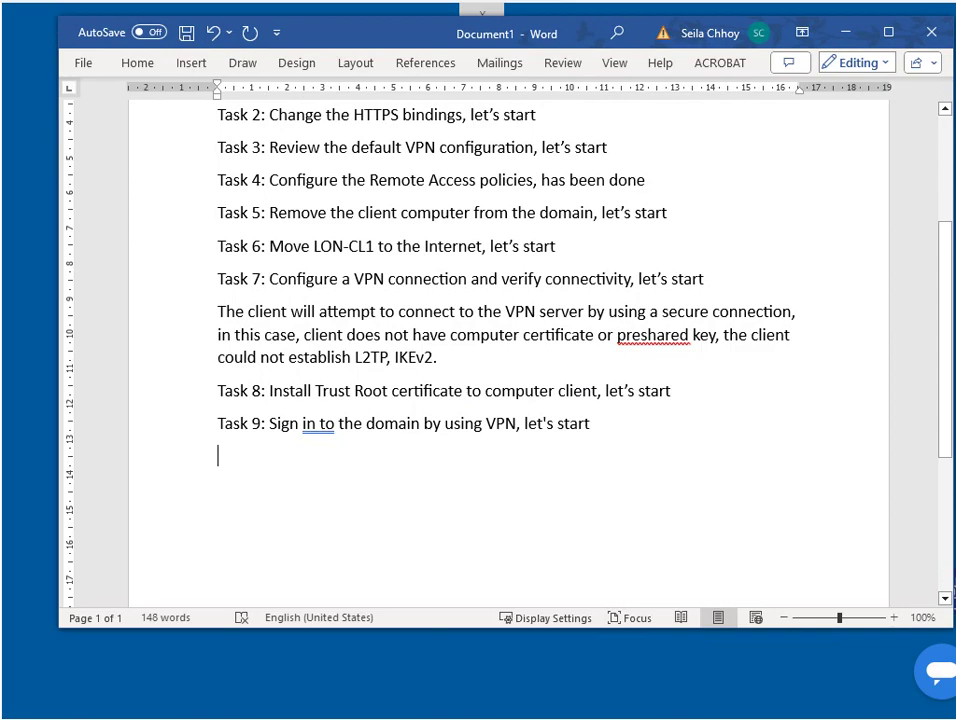
Type 'Now u have successfully implemented' on the line below Task 9, using word completions.
text(Now u)
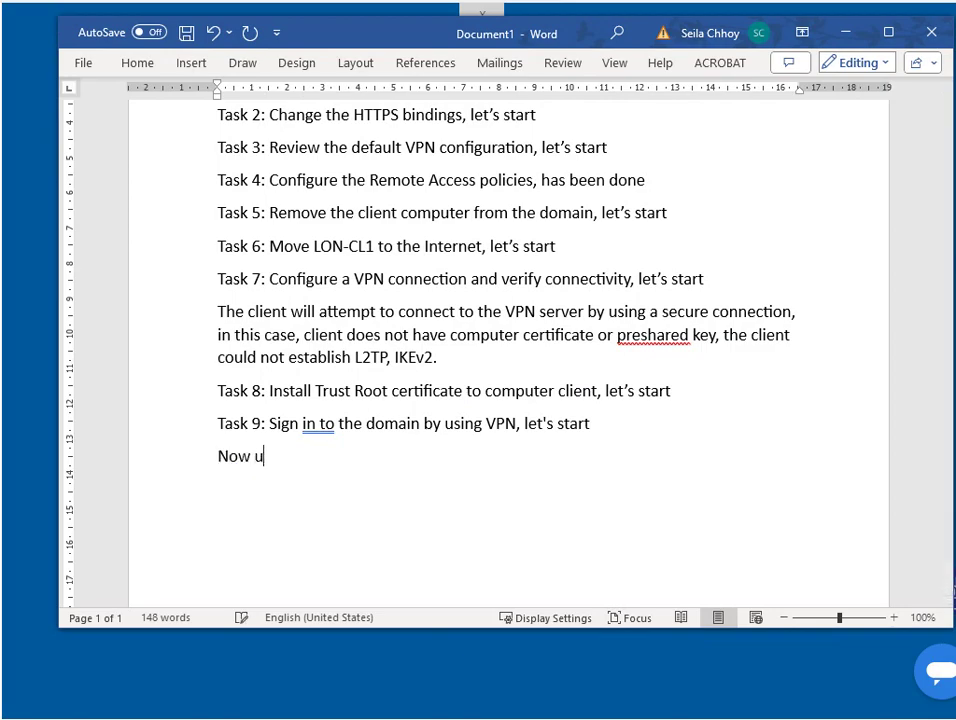
text( have succ)
key(Tab)
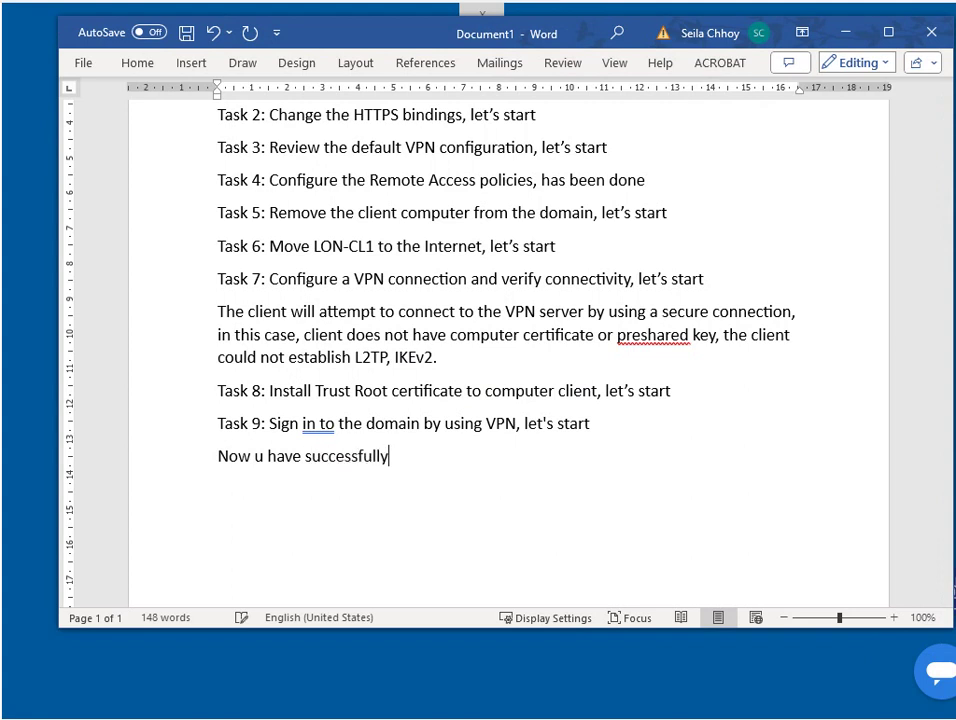
text(imp)
key(Tab)
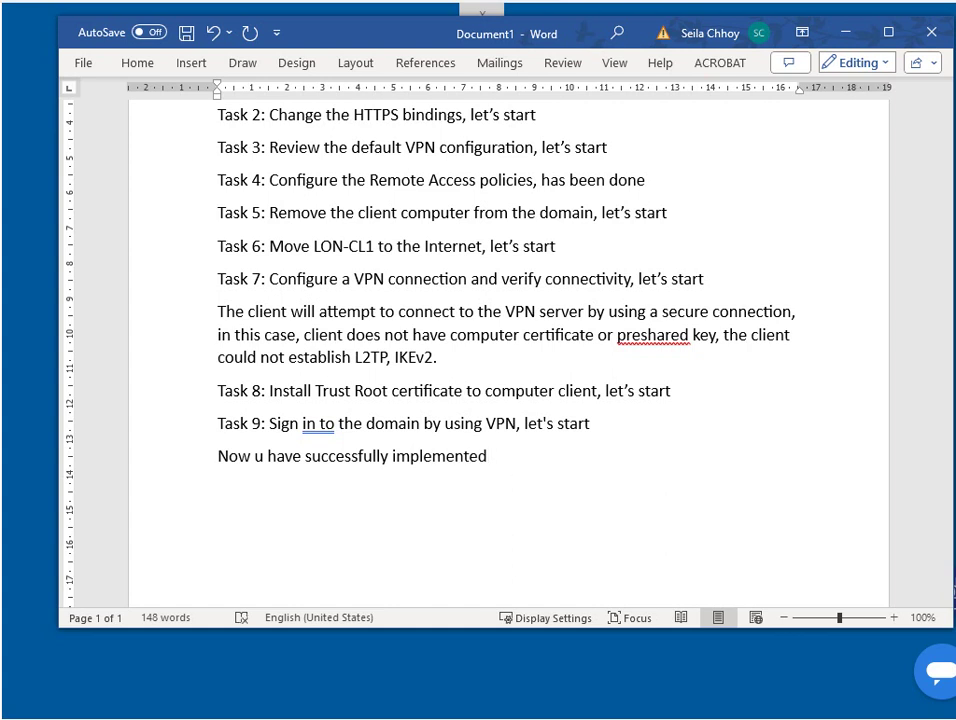